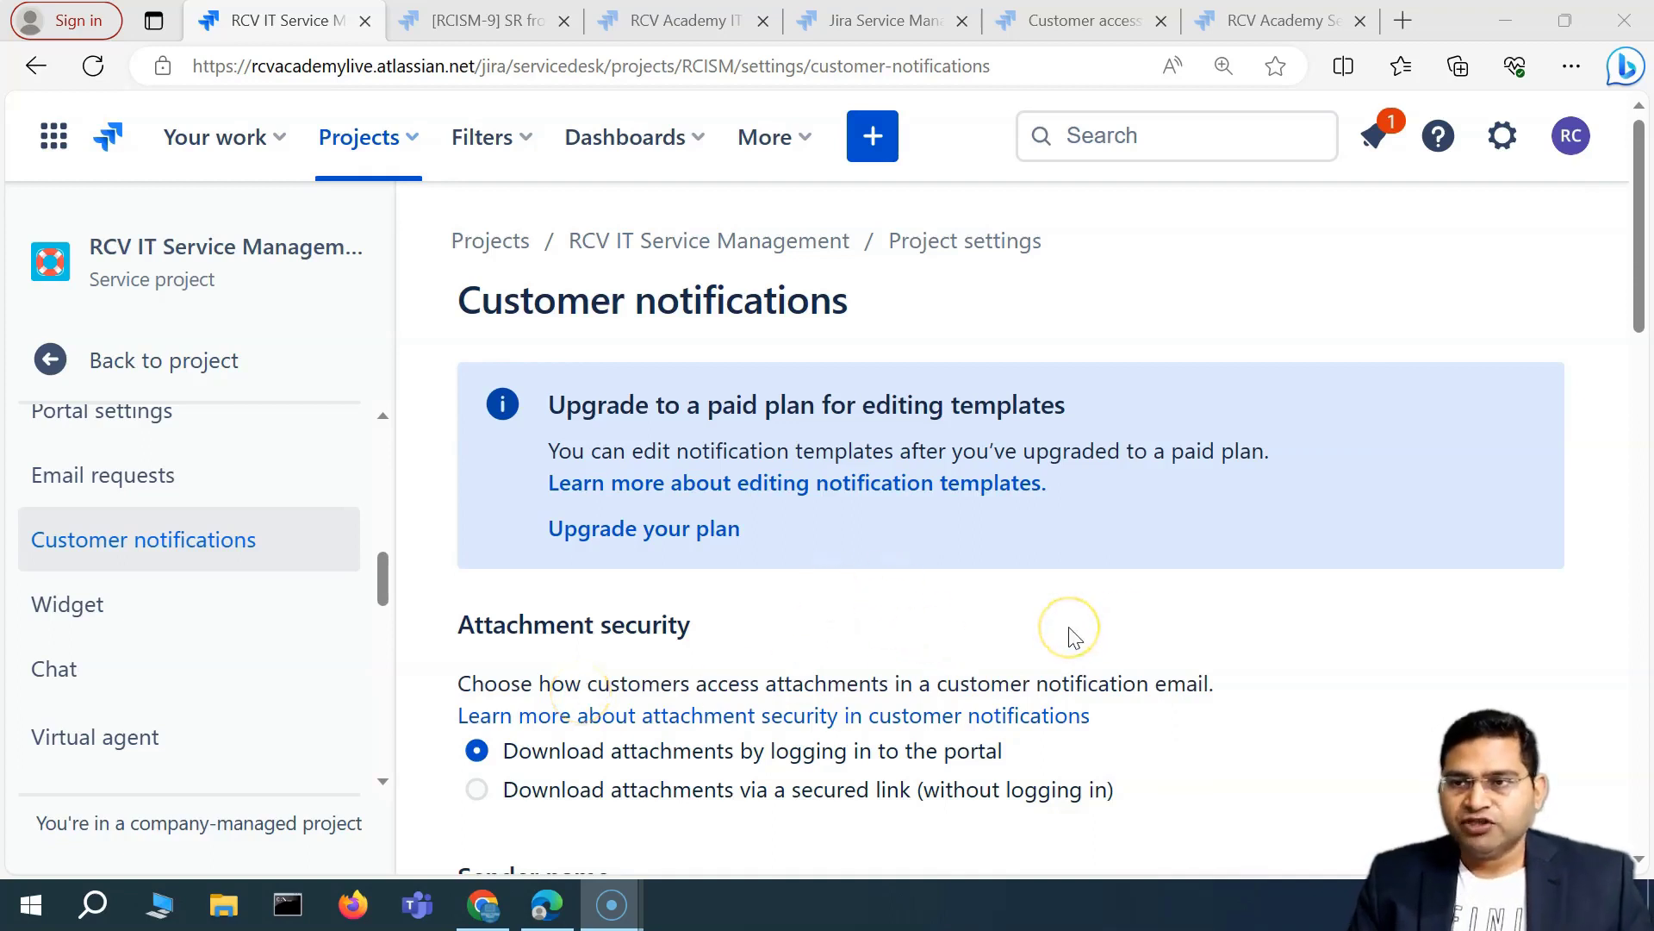
Step: Zoom the Customer notifications page in and collapse the project settings sidebar
key("ctrl+plus")
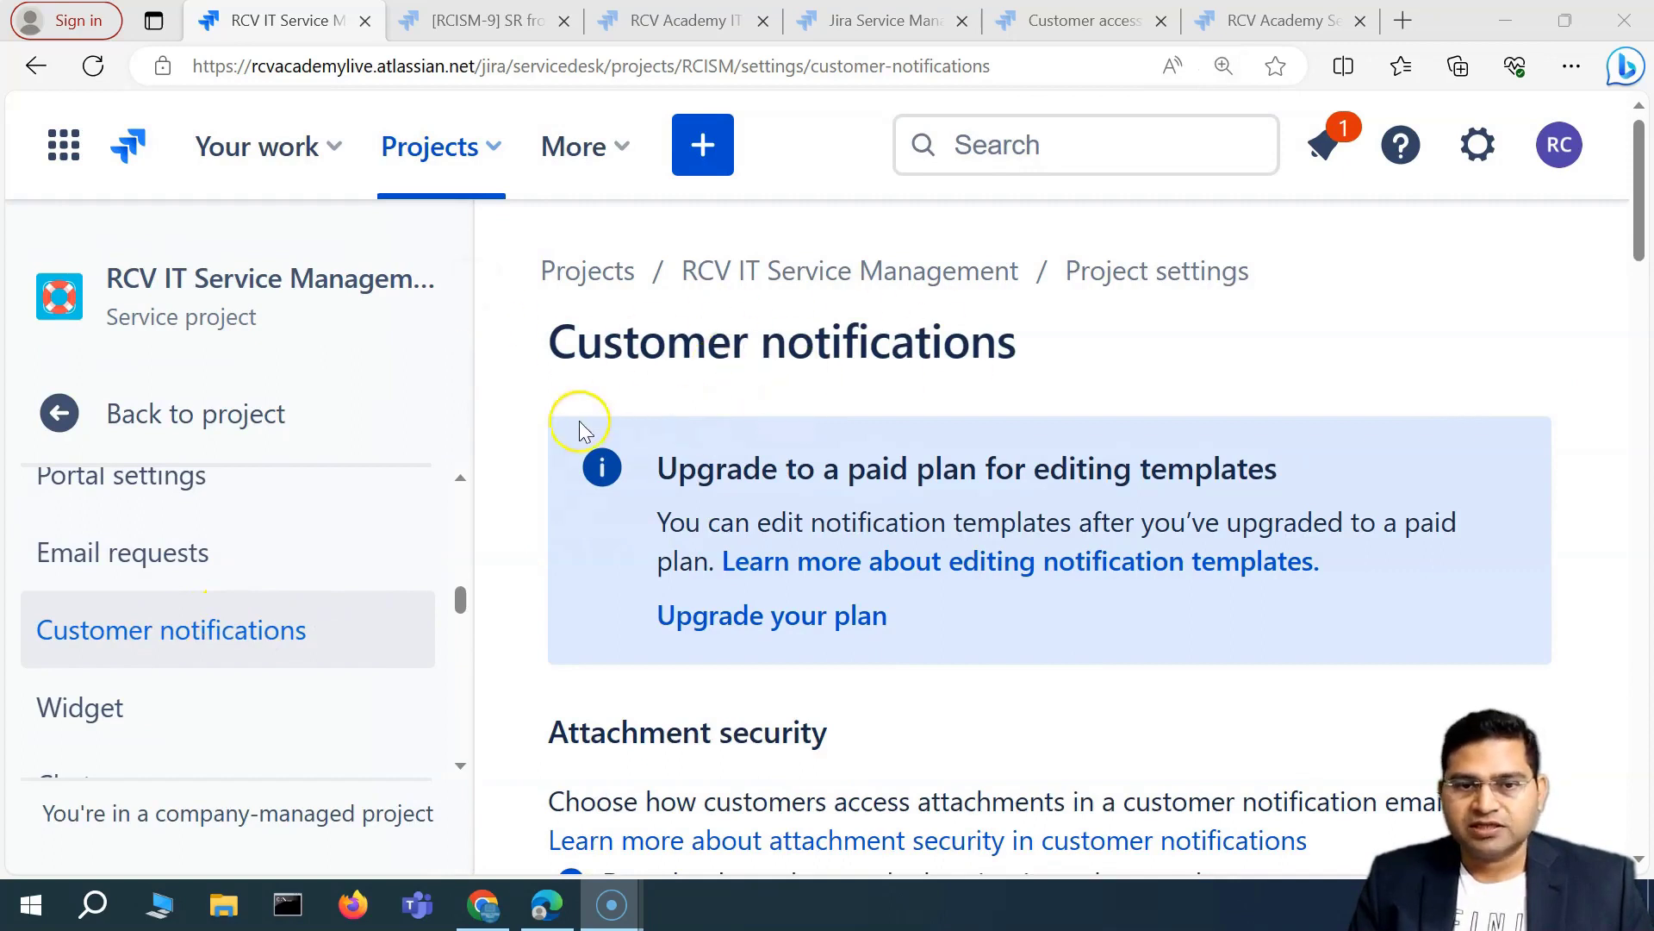
scroll(805, 580, "down", 3)
scroll(166, 591, "down", 1)
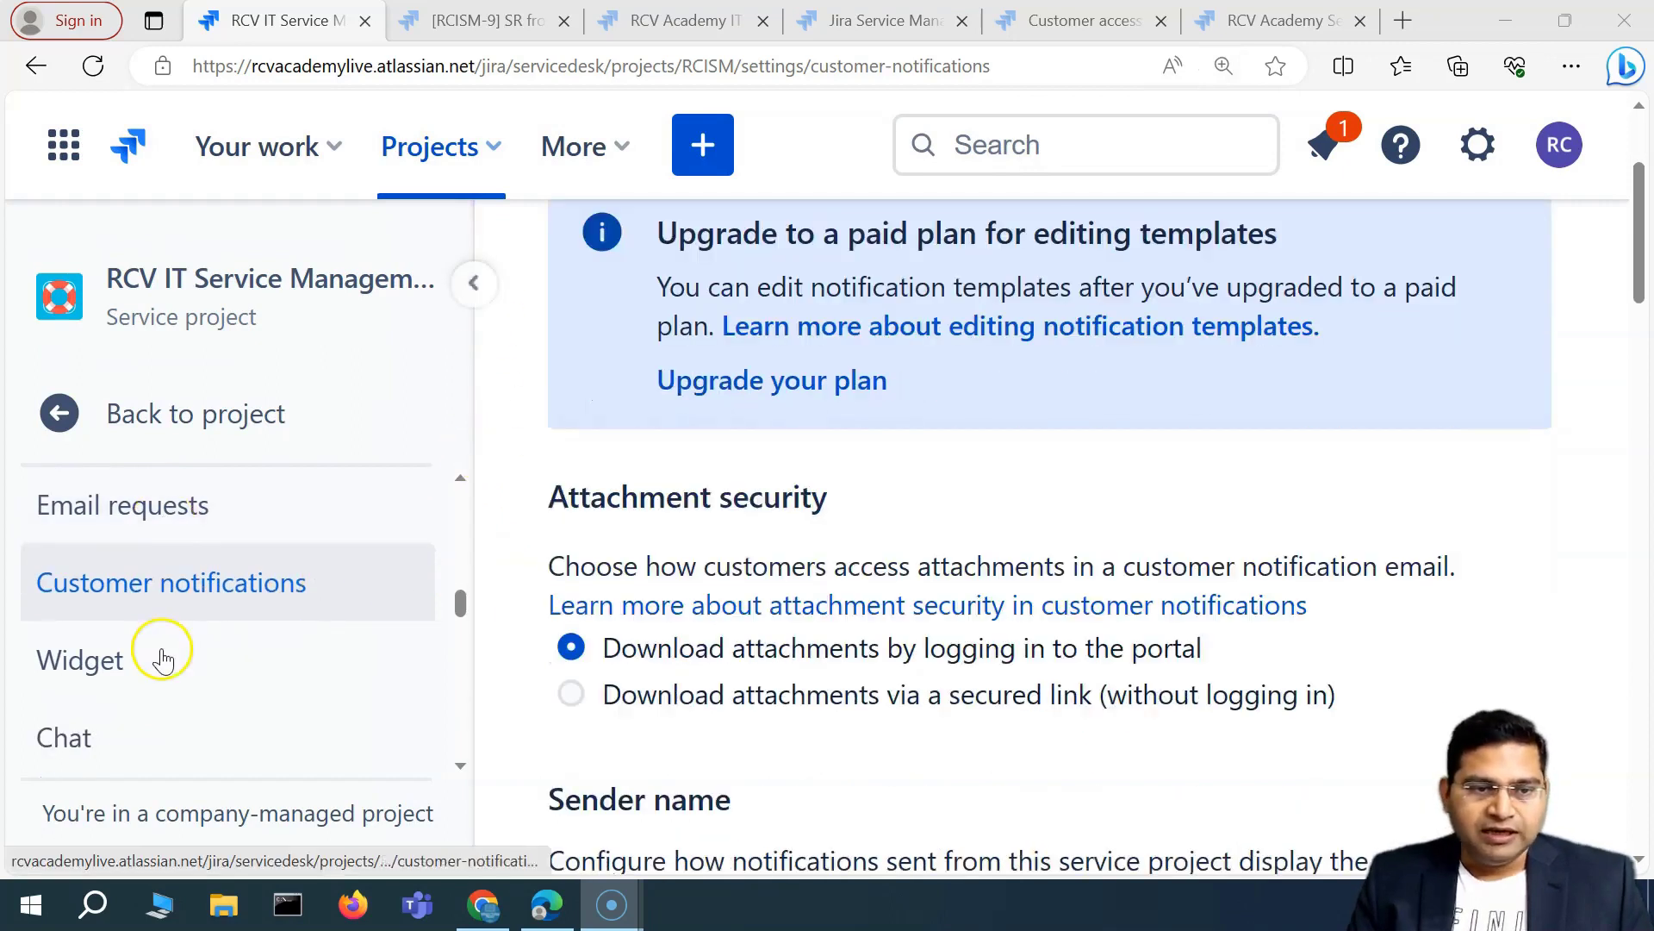
left_click(472, 286)
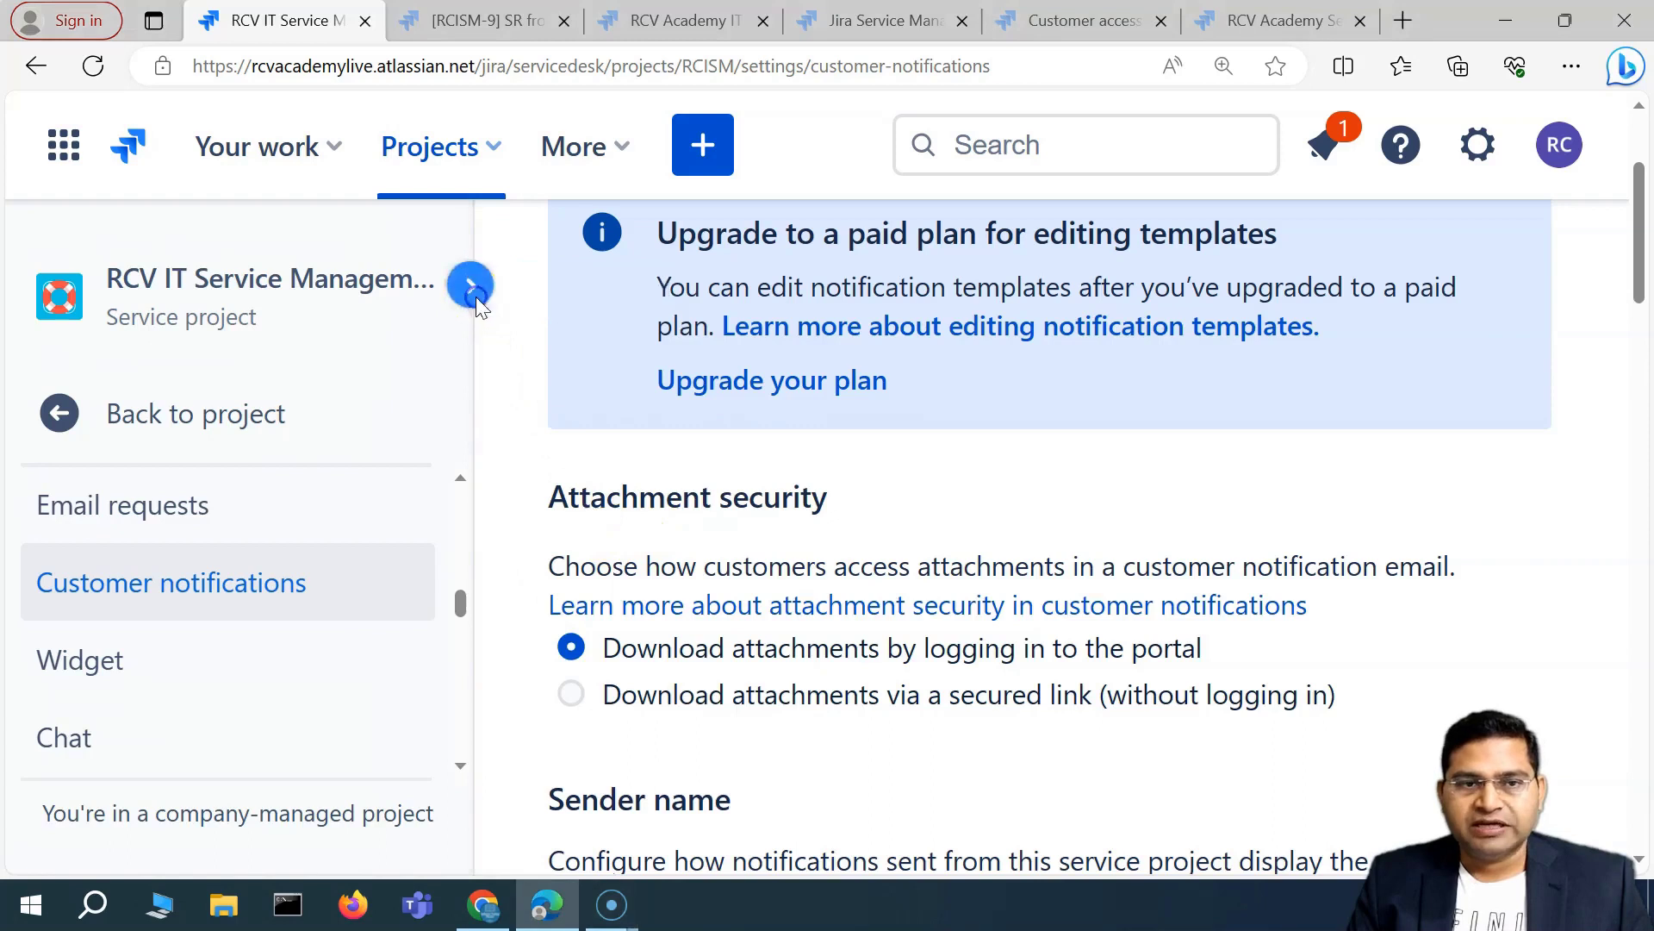
scroll(388, 459, "up", 3)
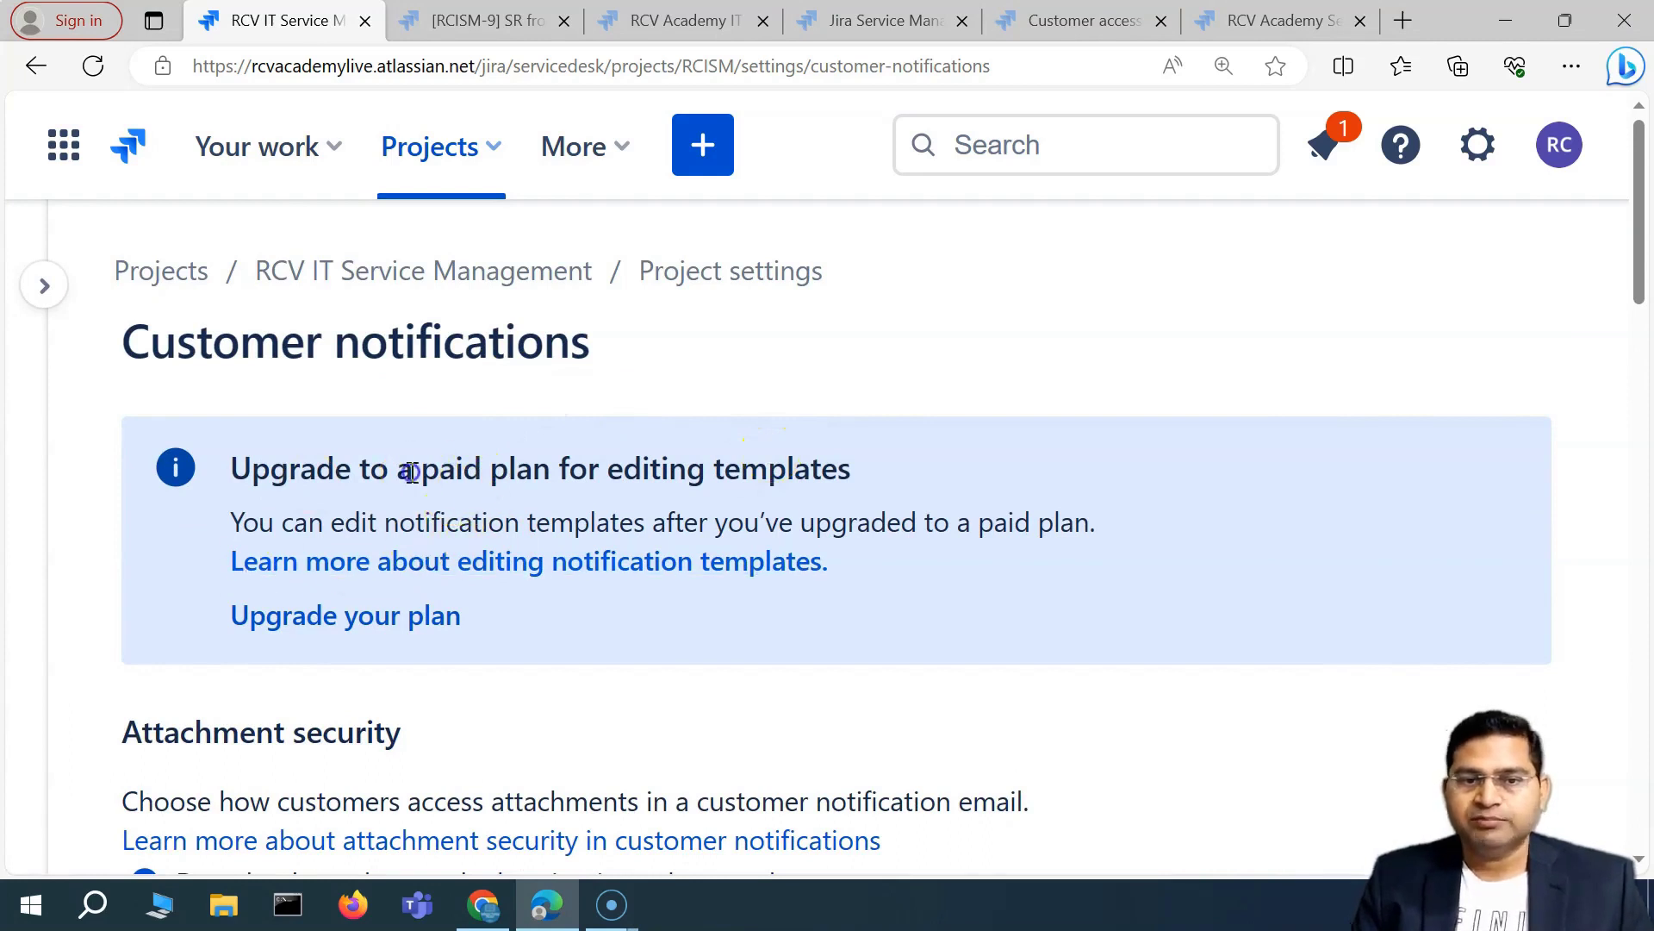
left_click_drag(411, 472, 805, 470)
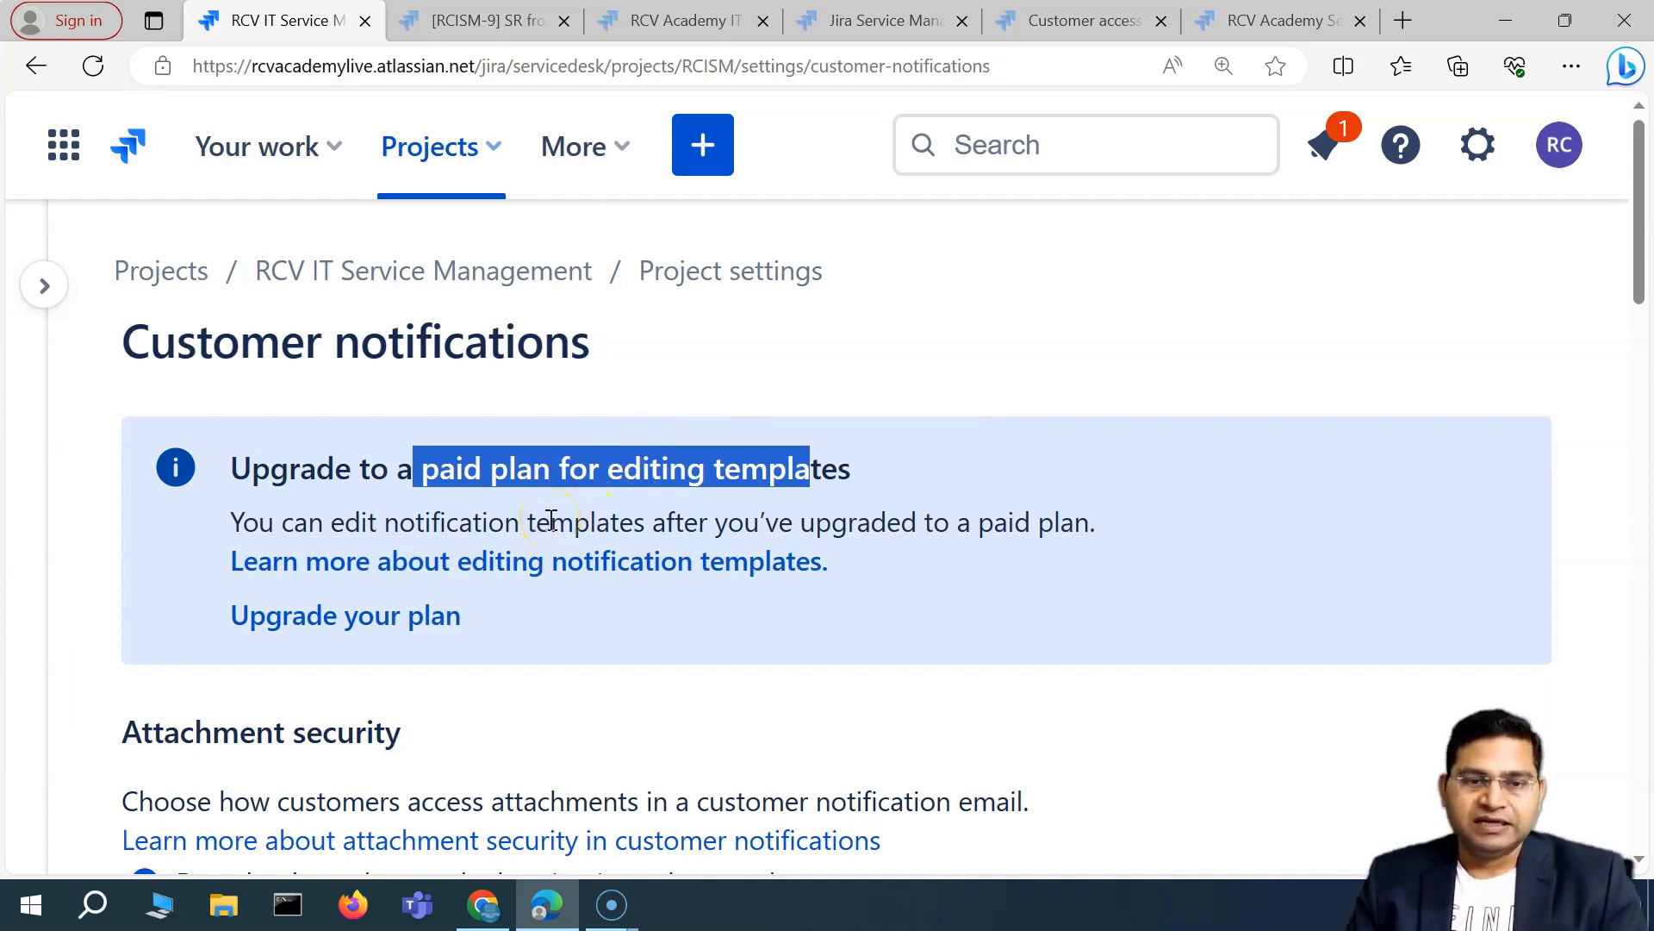
left_click(681, 644)
left_click_drag(776, 466, 809, 463)
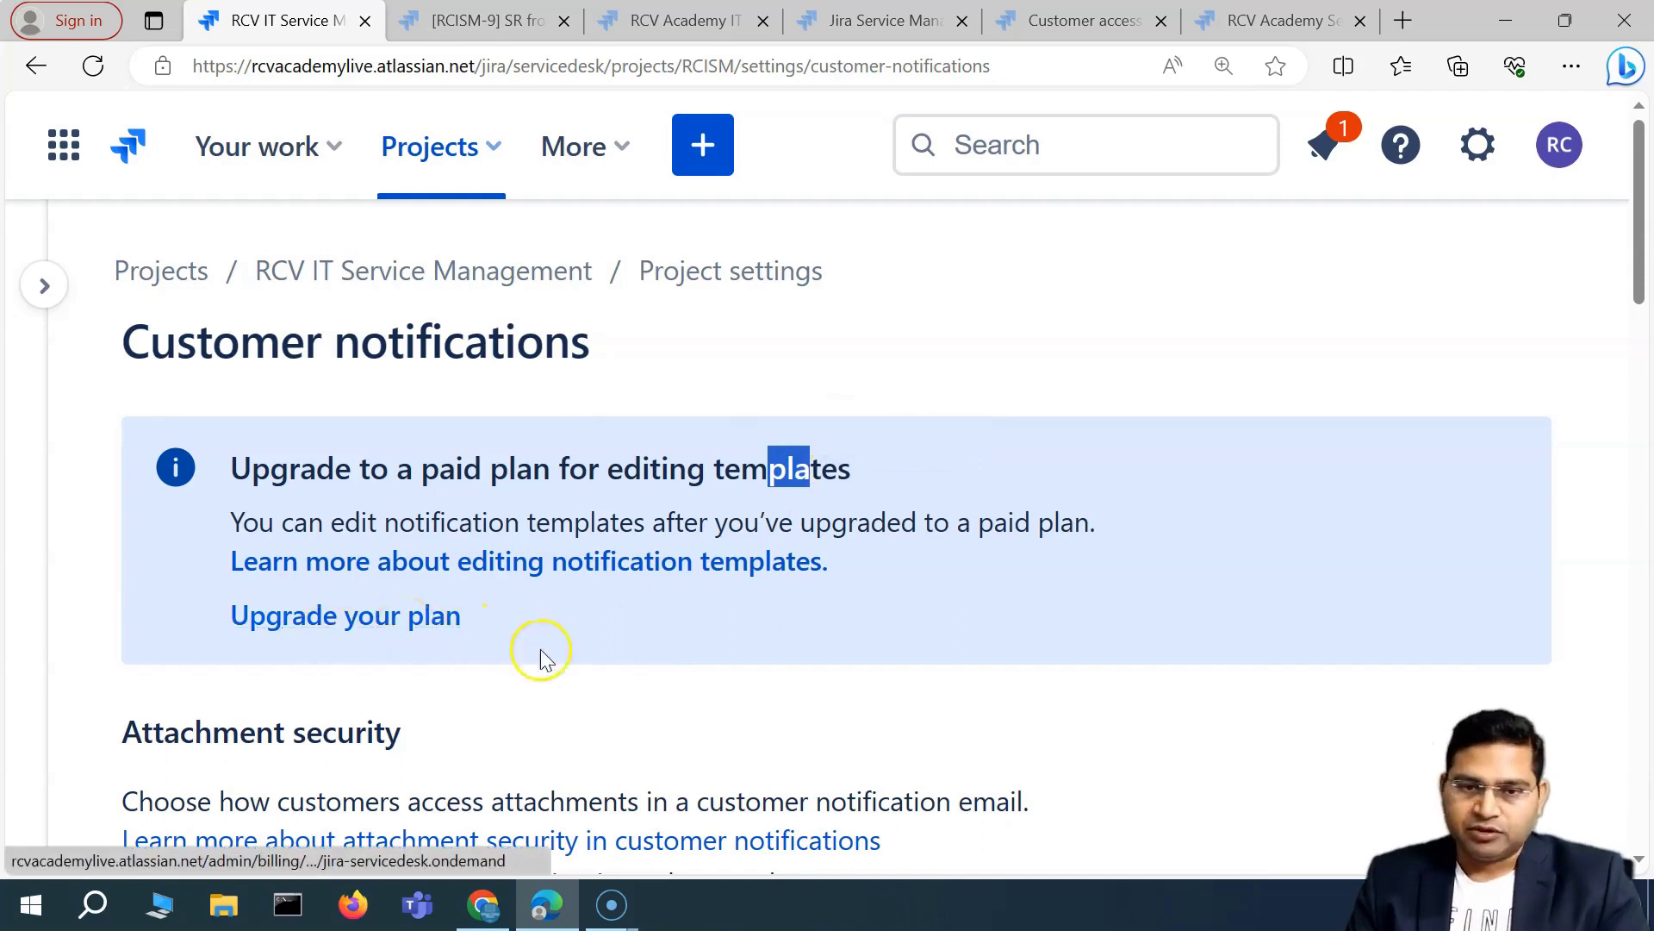
scroll(455, 579, "down", 2)
left_click(596, 529)
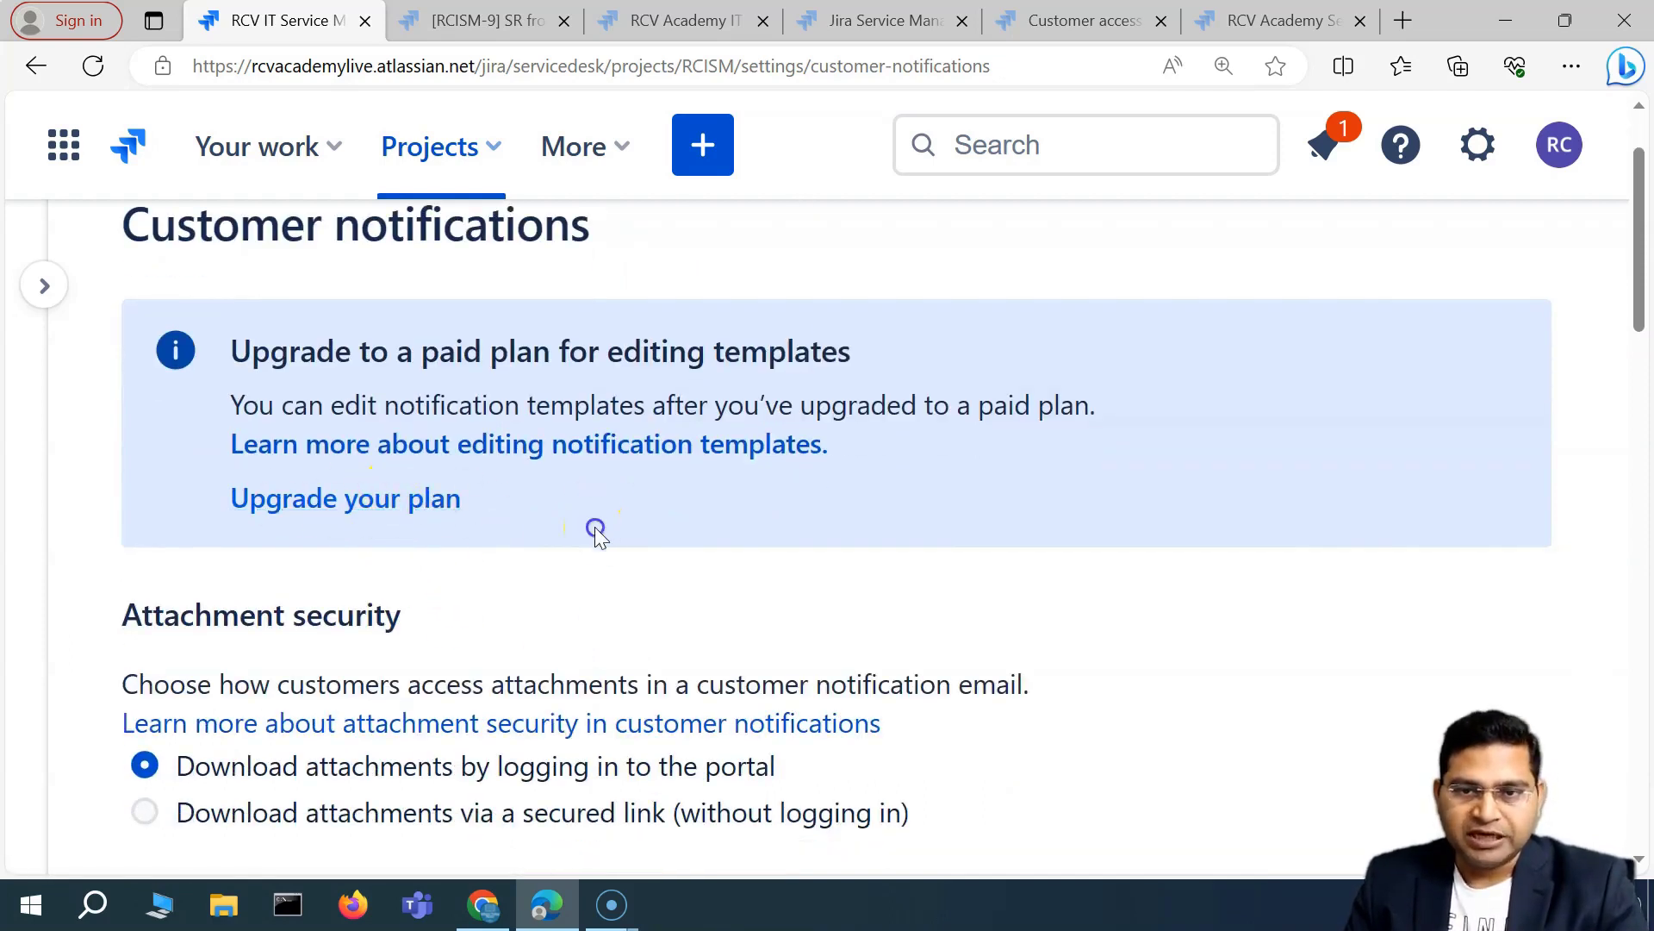
left_click(905, 607)
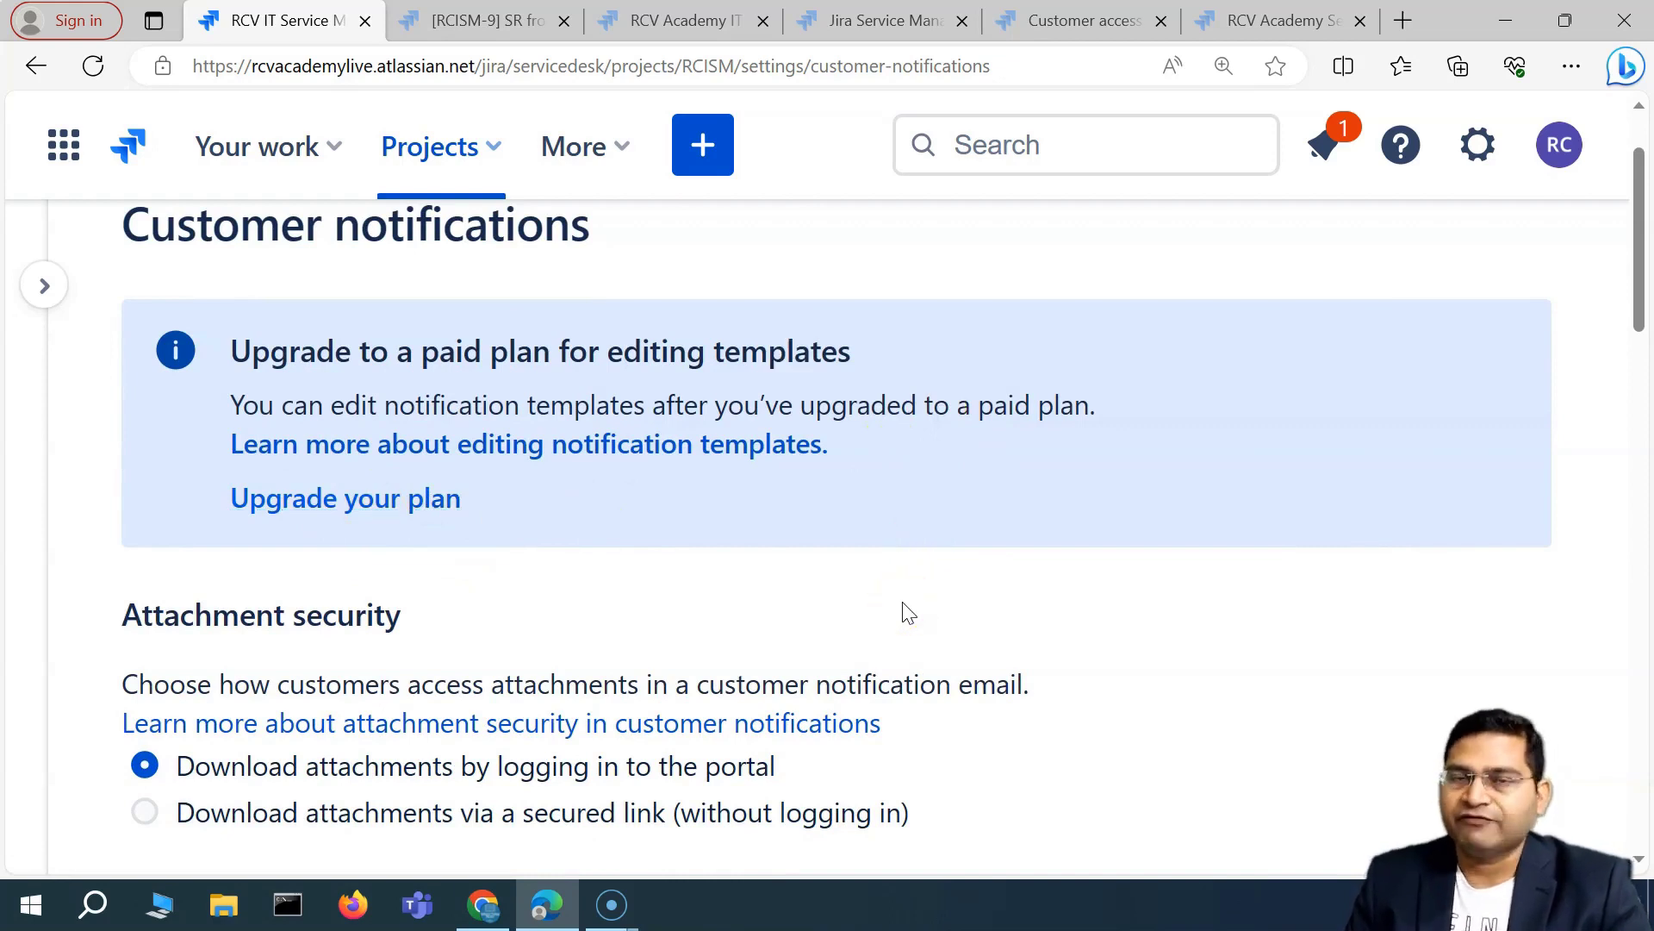
scroll(532, 638, "down", 3)
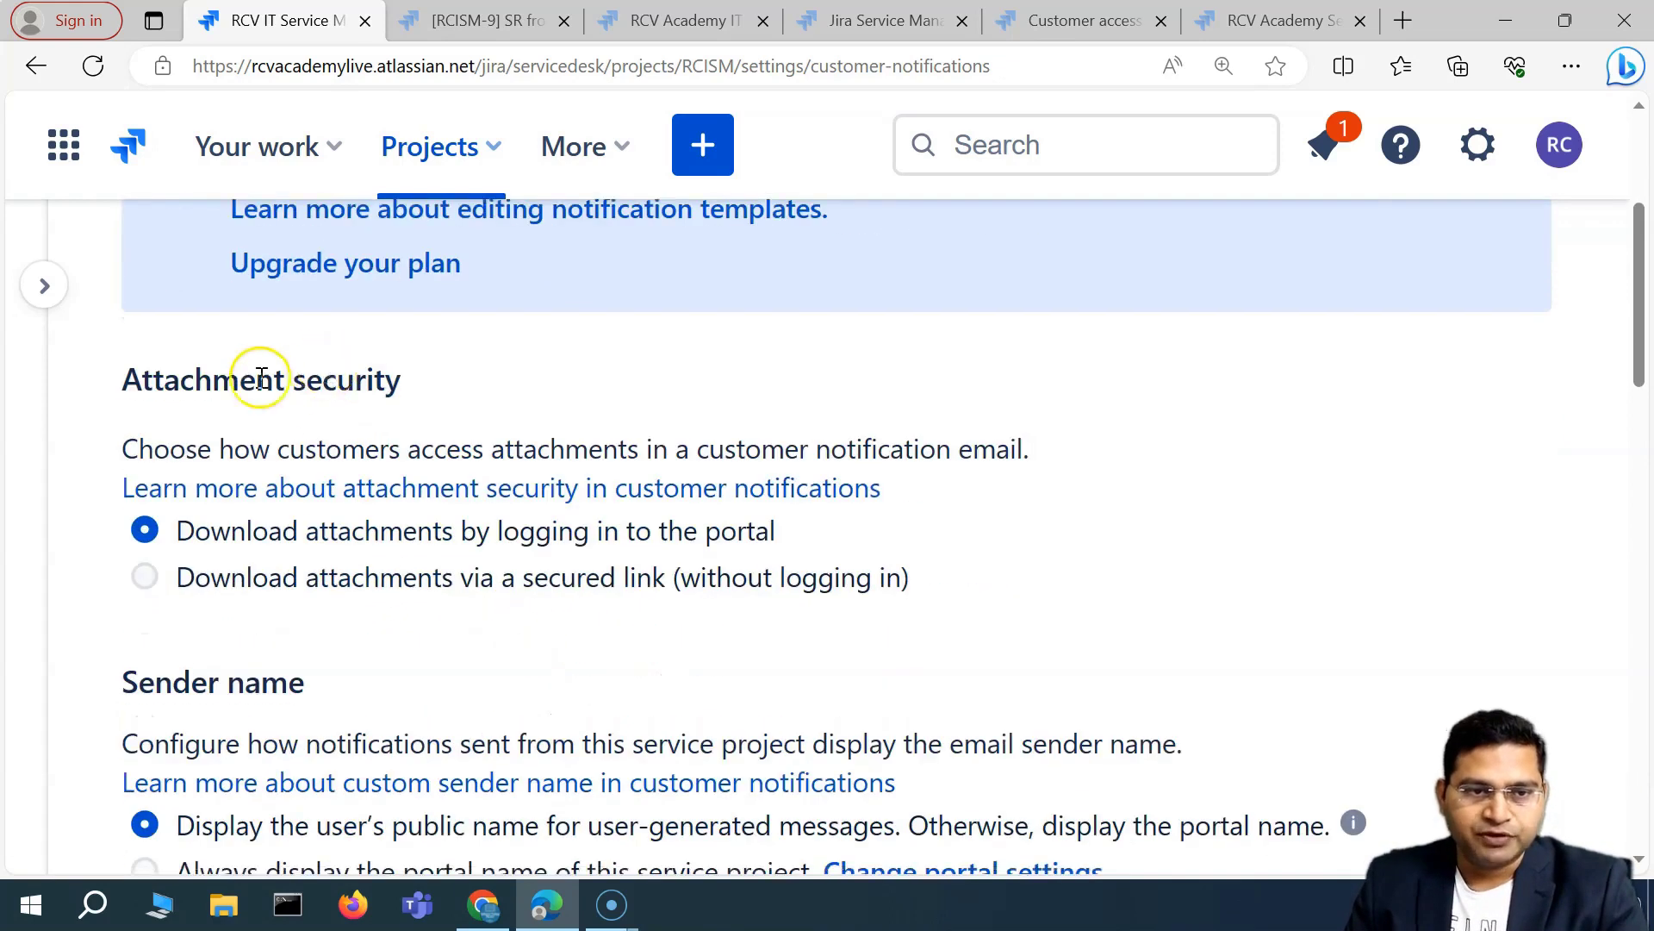
left_click_drag(121, 447, 1030, 436)
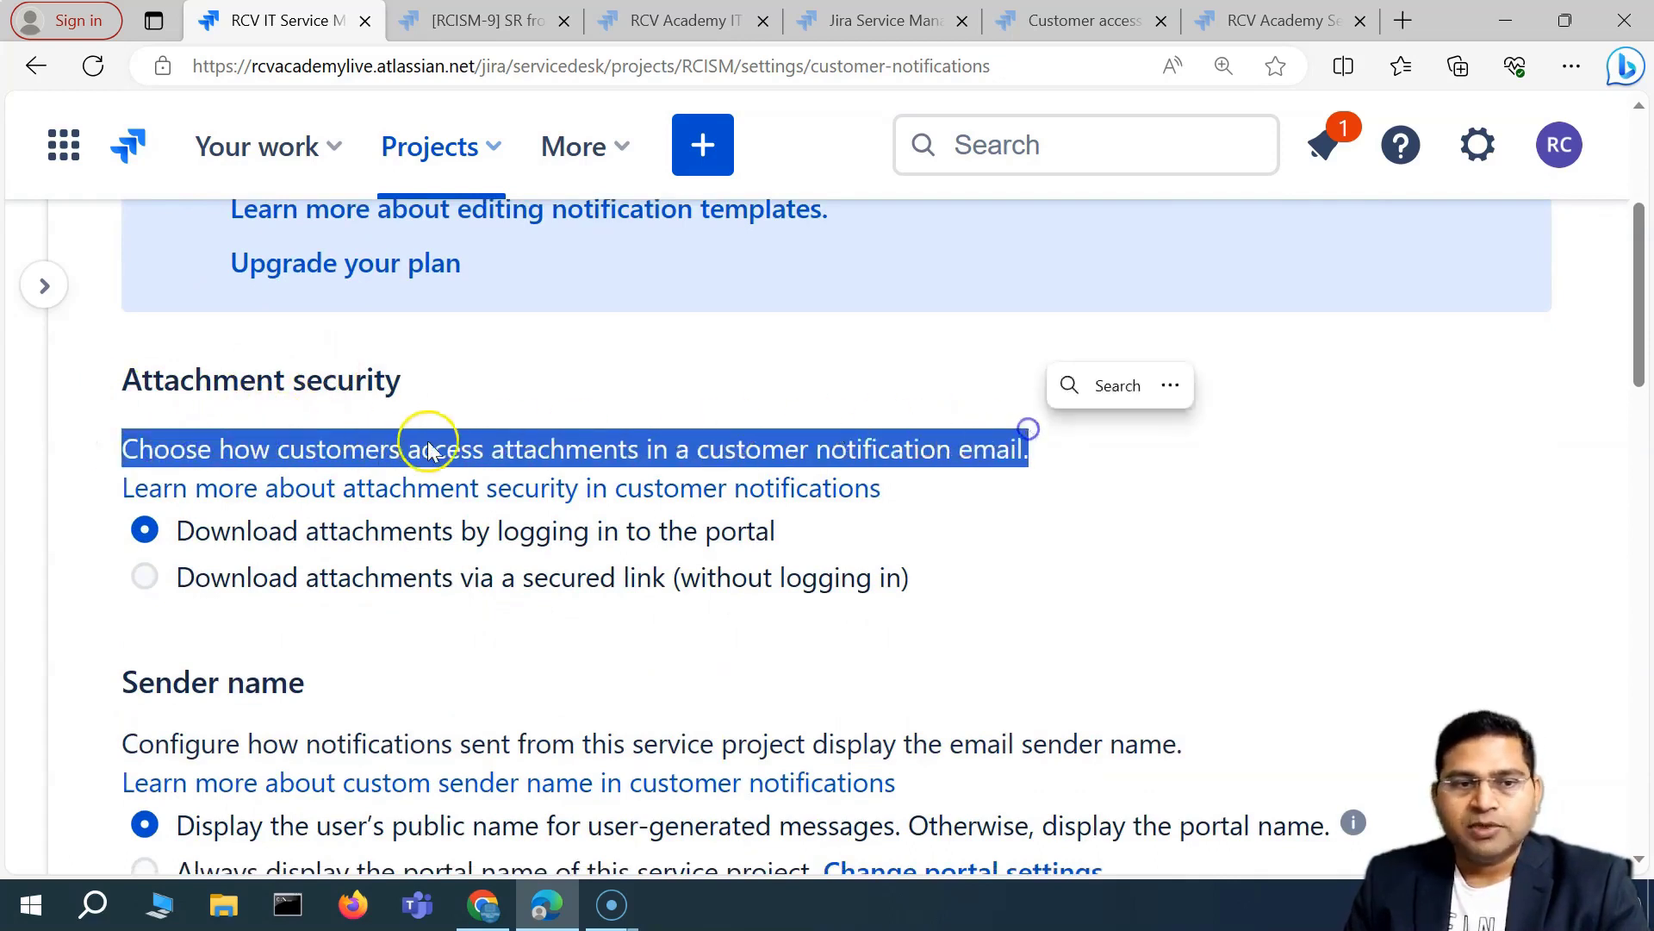
scroll(423, 442, "up", 3)
scroll(388, 495, "down", 3)
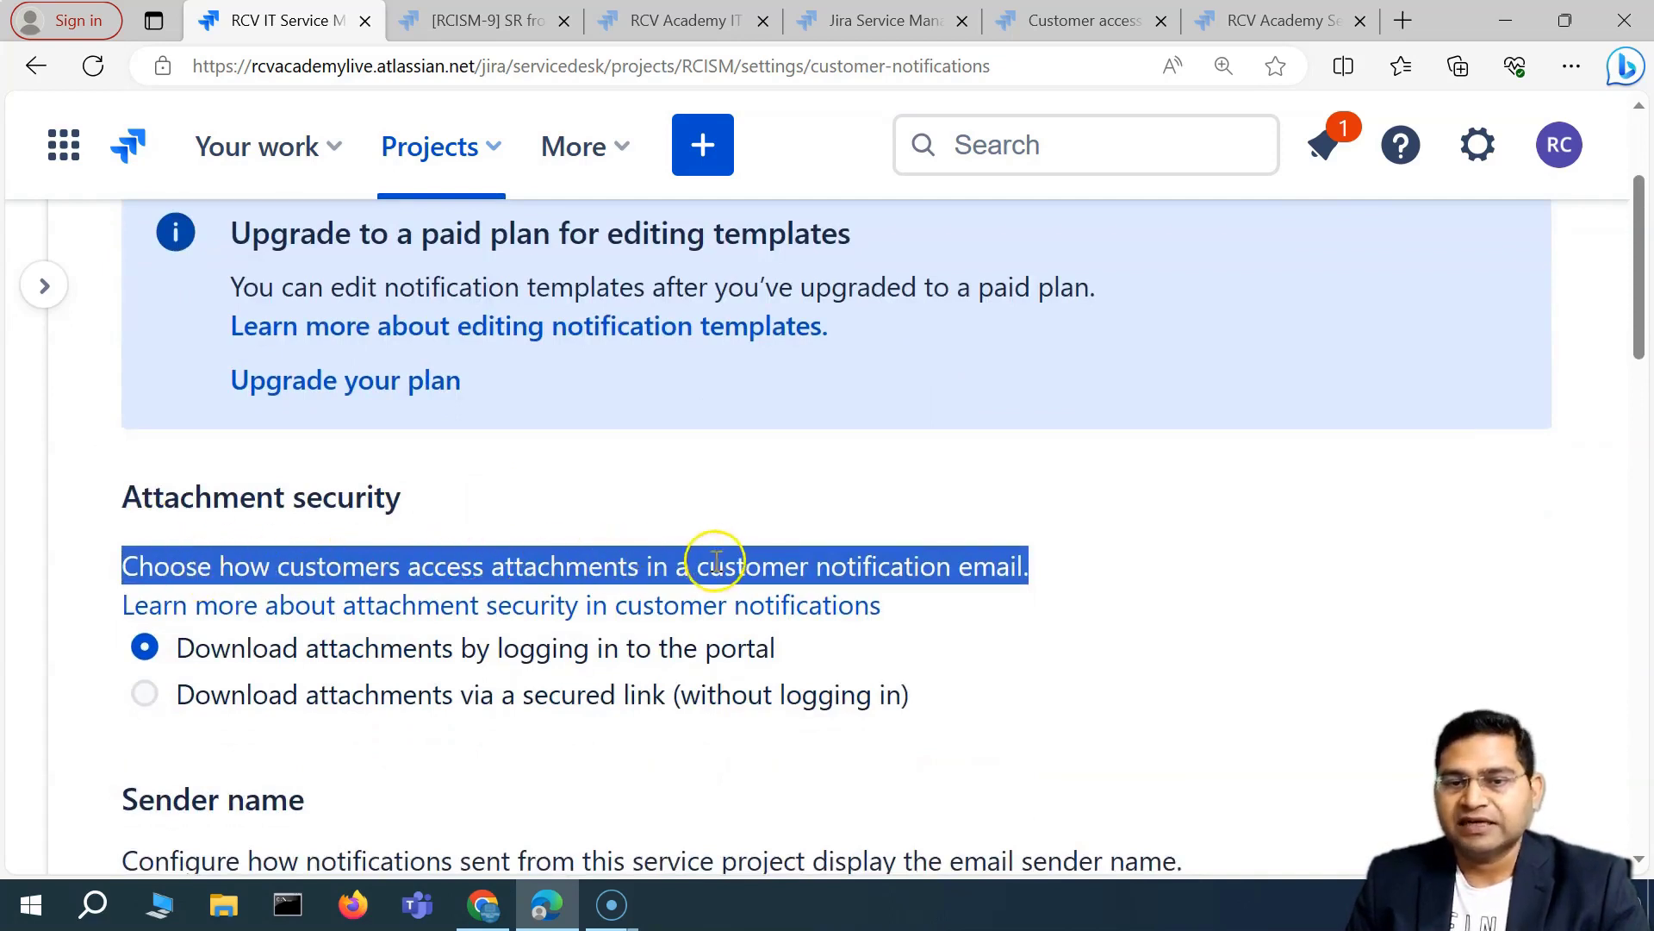
left_click(1115, 569)
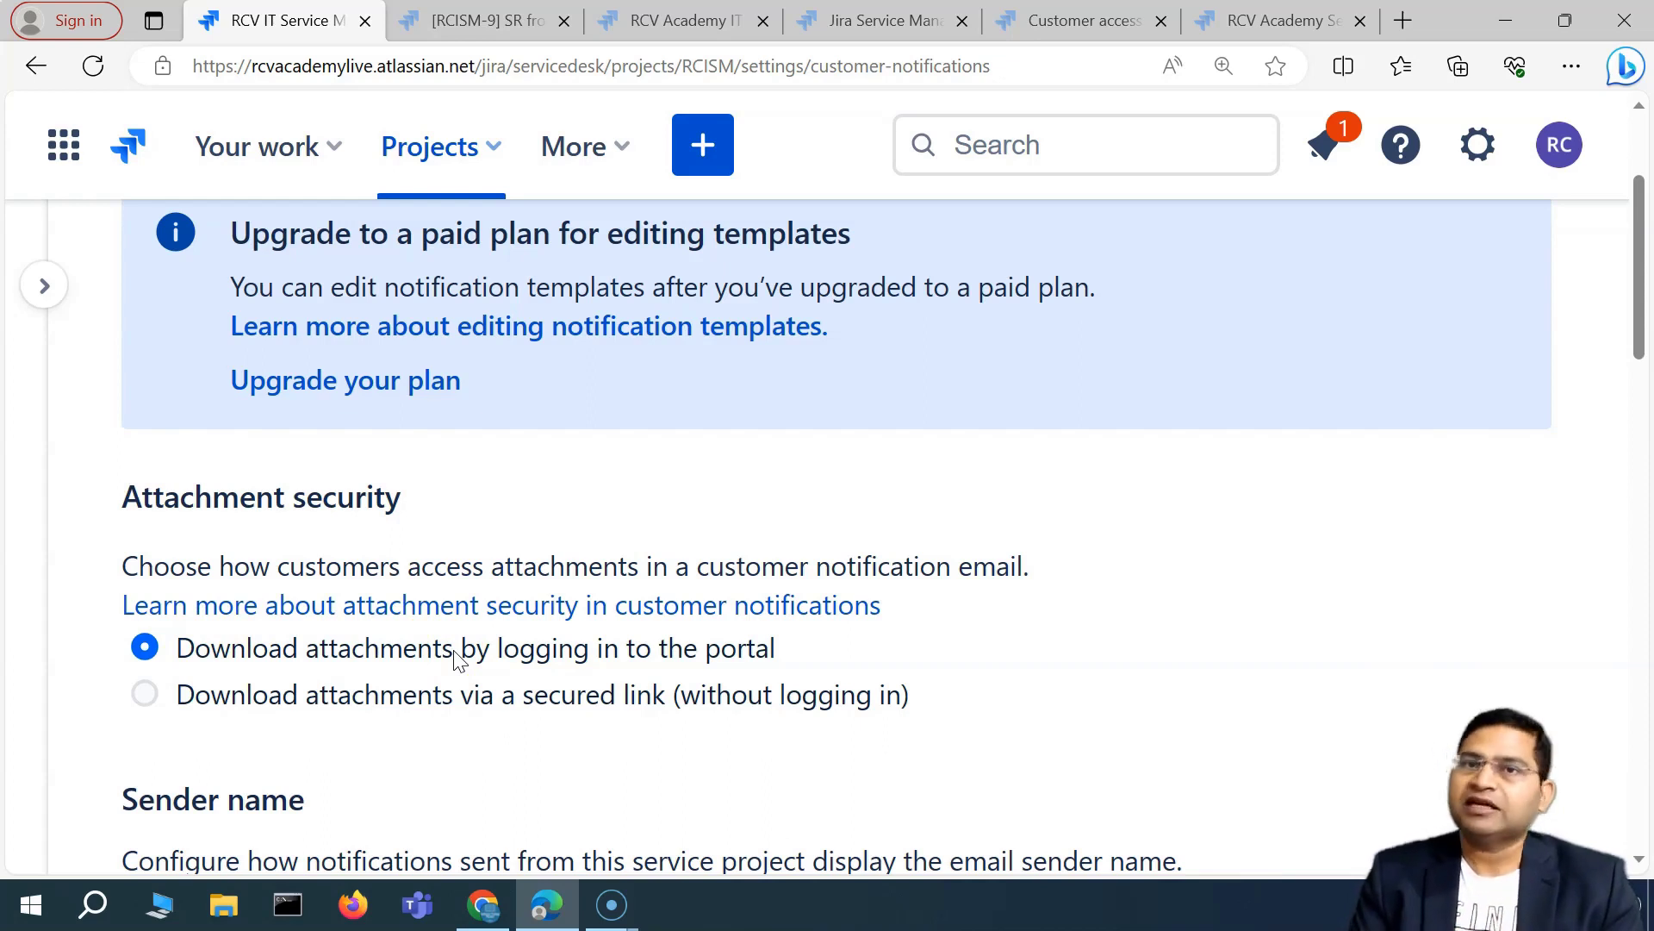
Step: Set attachment security to secured-link downloads and read the shareable-link warning
left_click(422, 698)
scroll(767, 757, "down", 4)
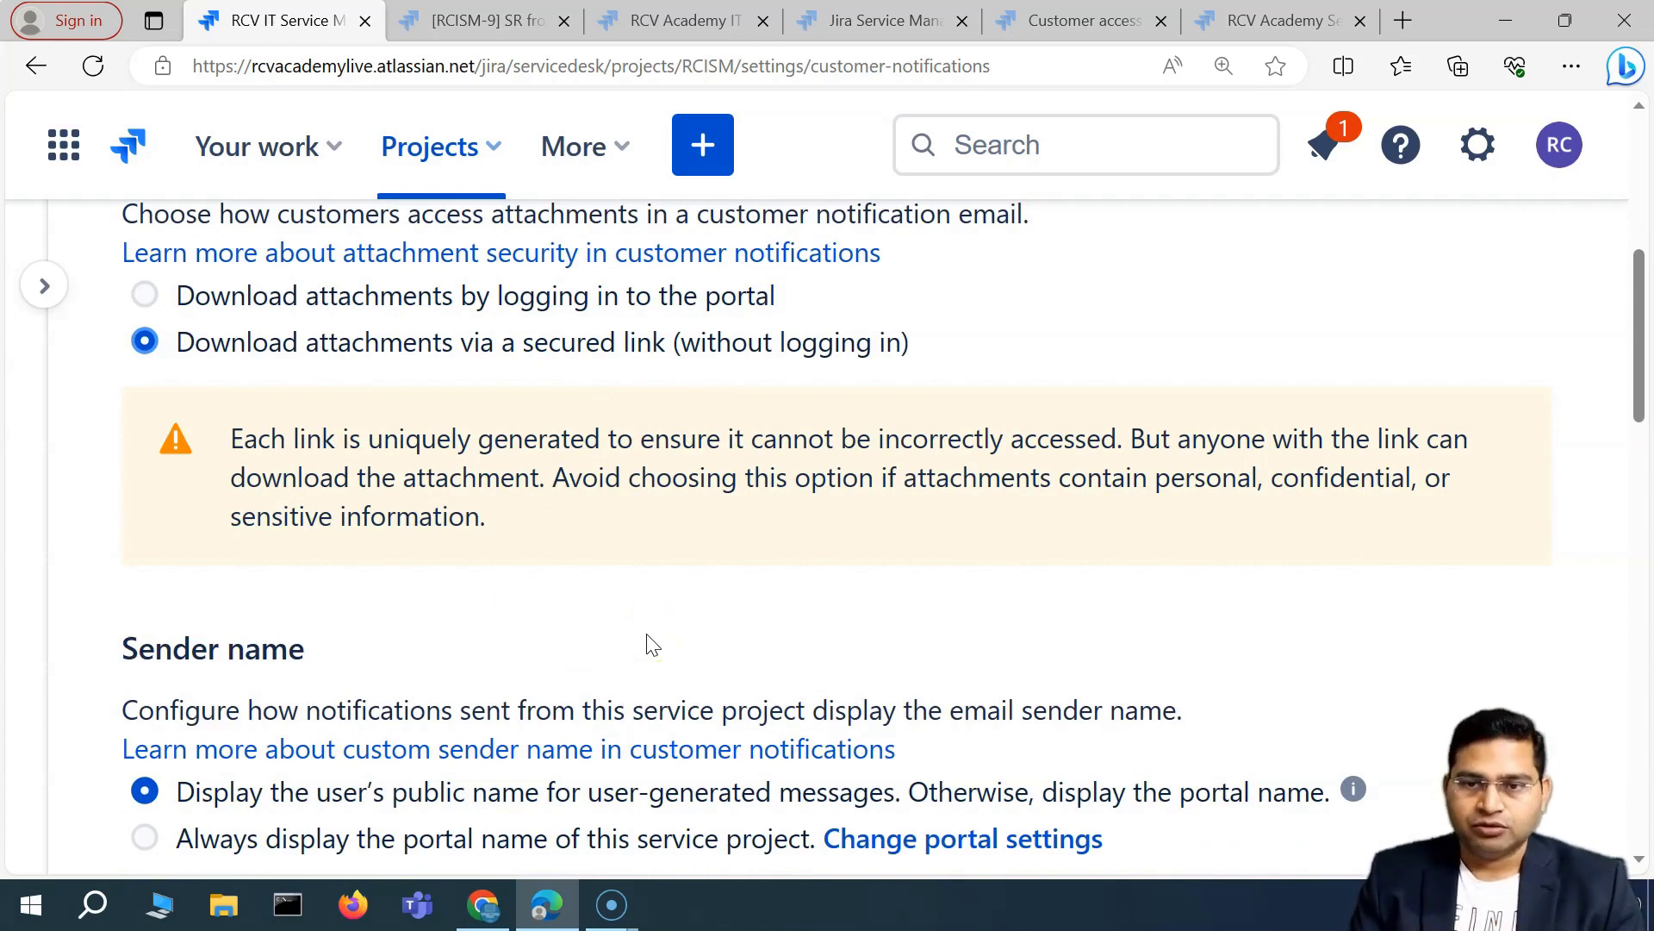
left_click_drag(561, 477, 572, 506)
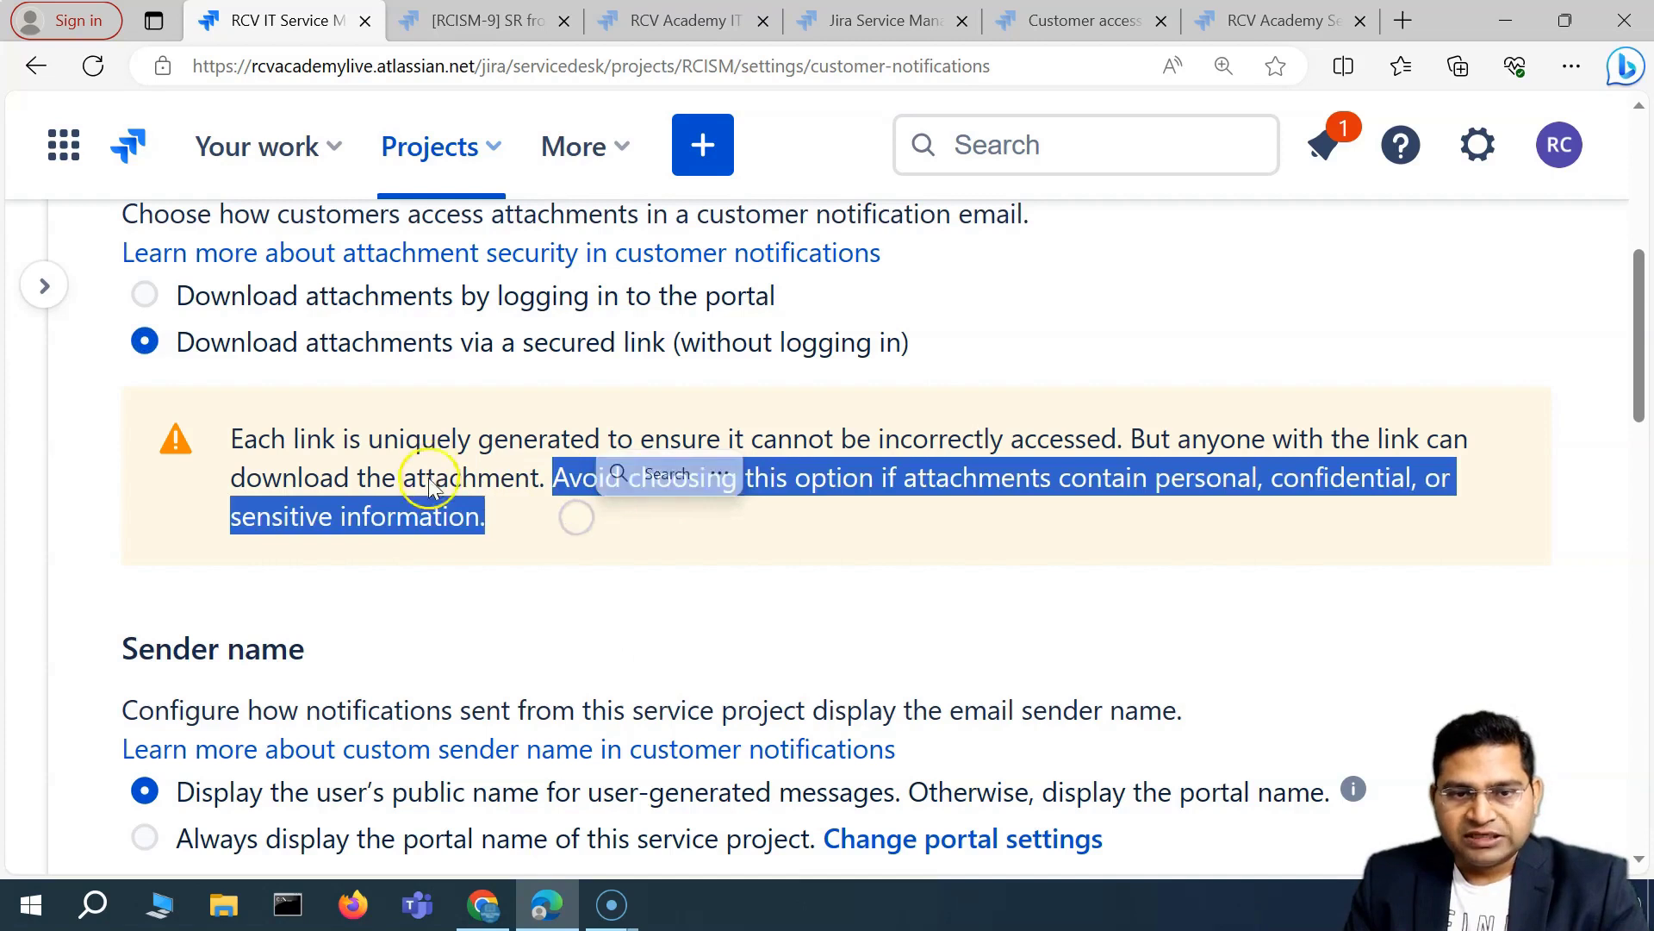
left_click(692, 539)
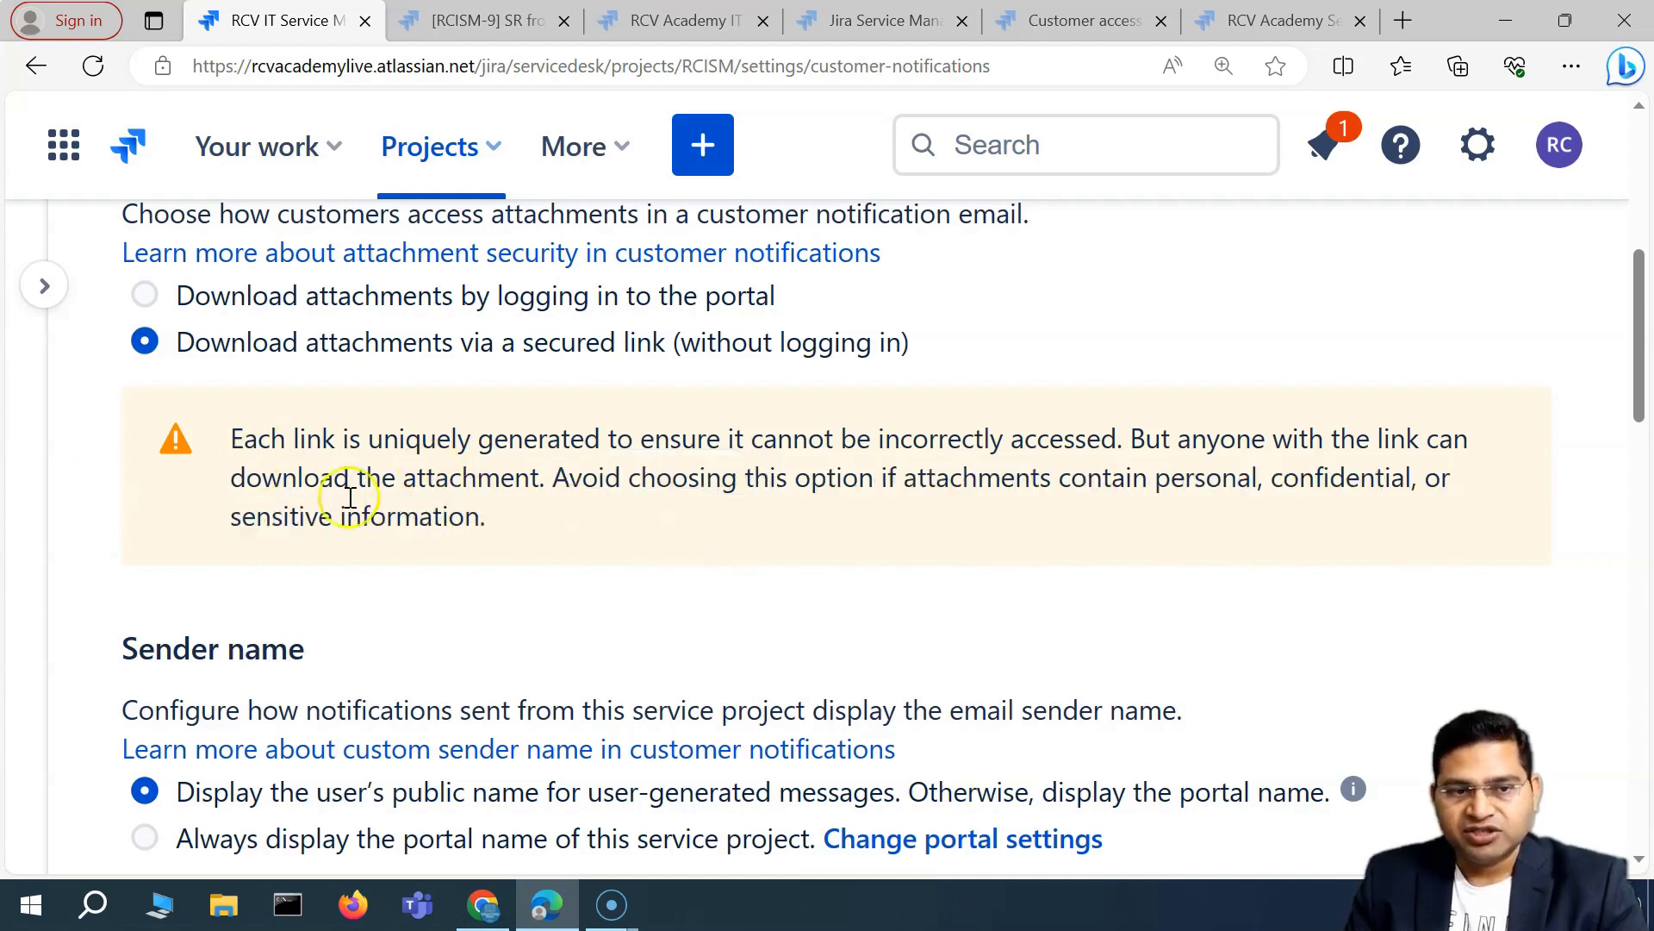
left_click_drag(556, 477, 594, 539)
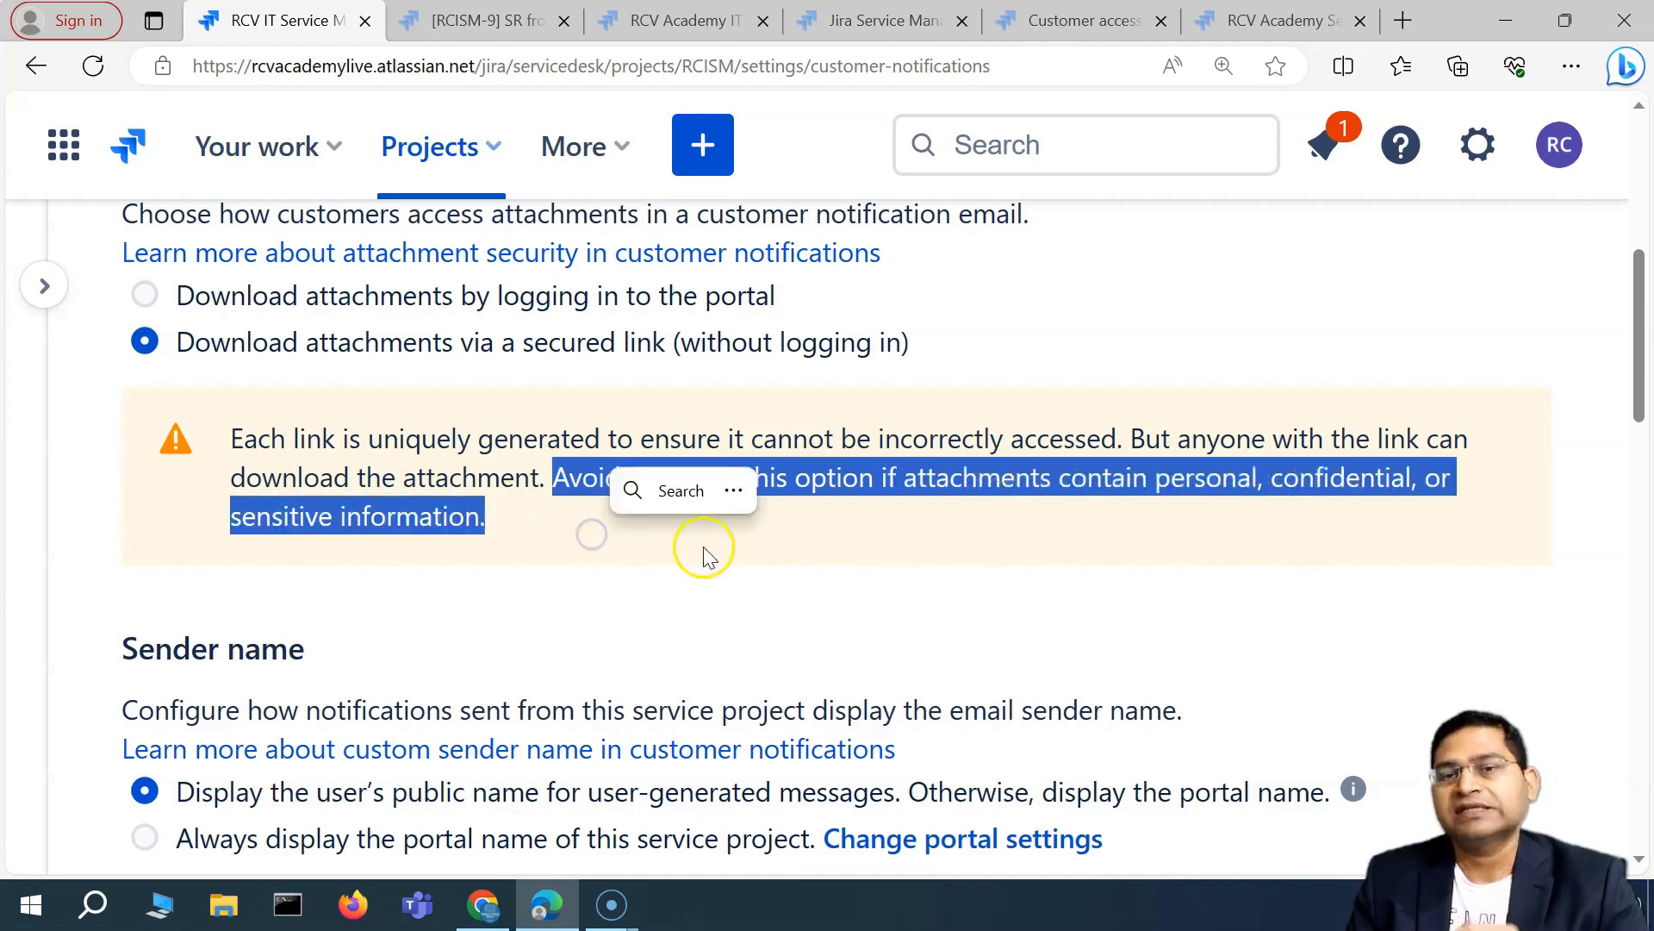
left_click(801, 539)
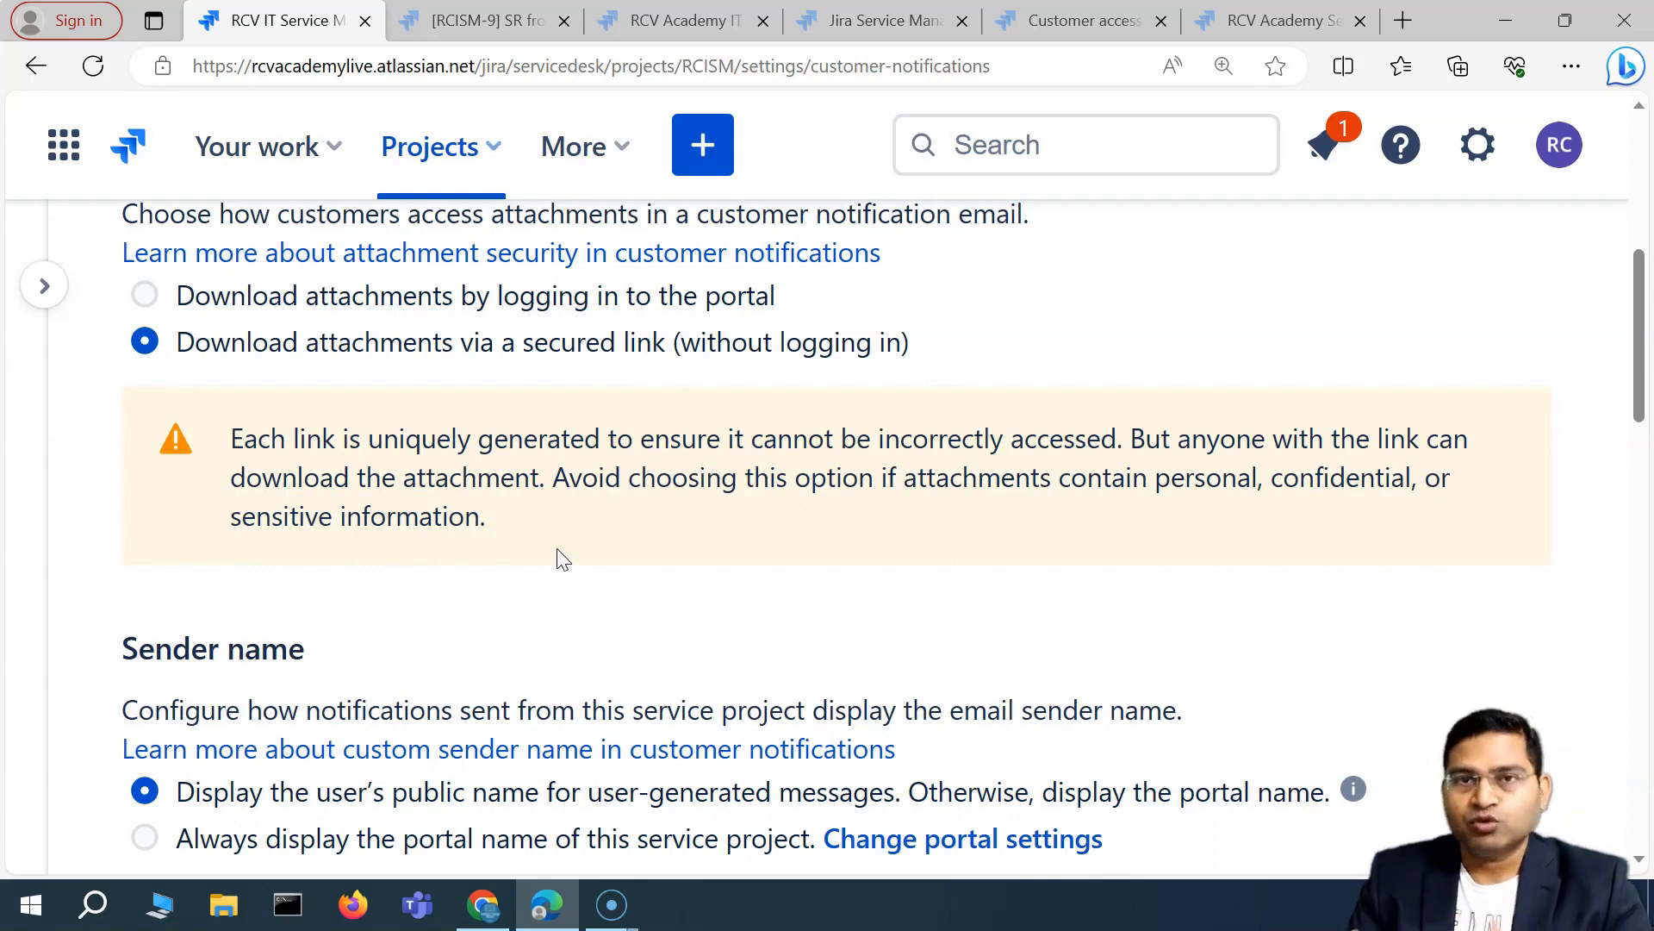
Step: Review the warning text again, then switch attachment security back to portal login
scroll(584, 417, "up", 6)
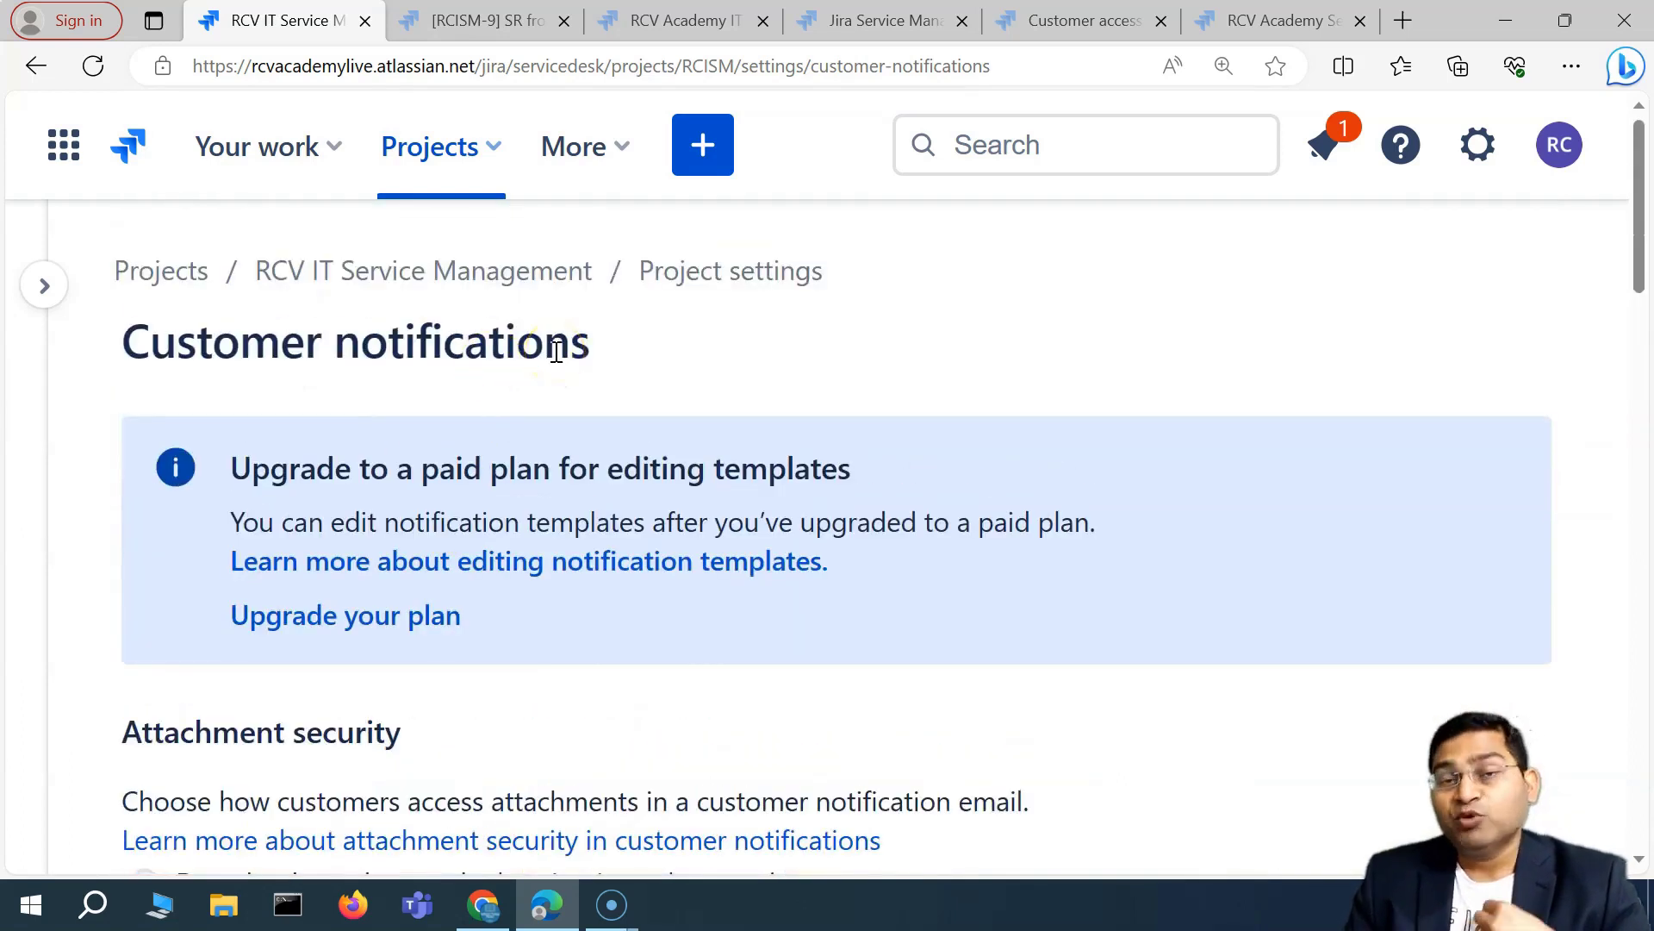
scroll(585, 404, "down", 4)
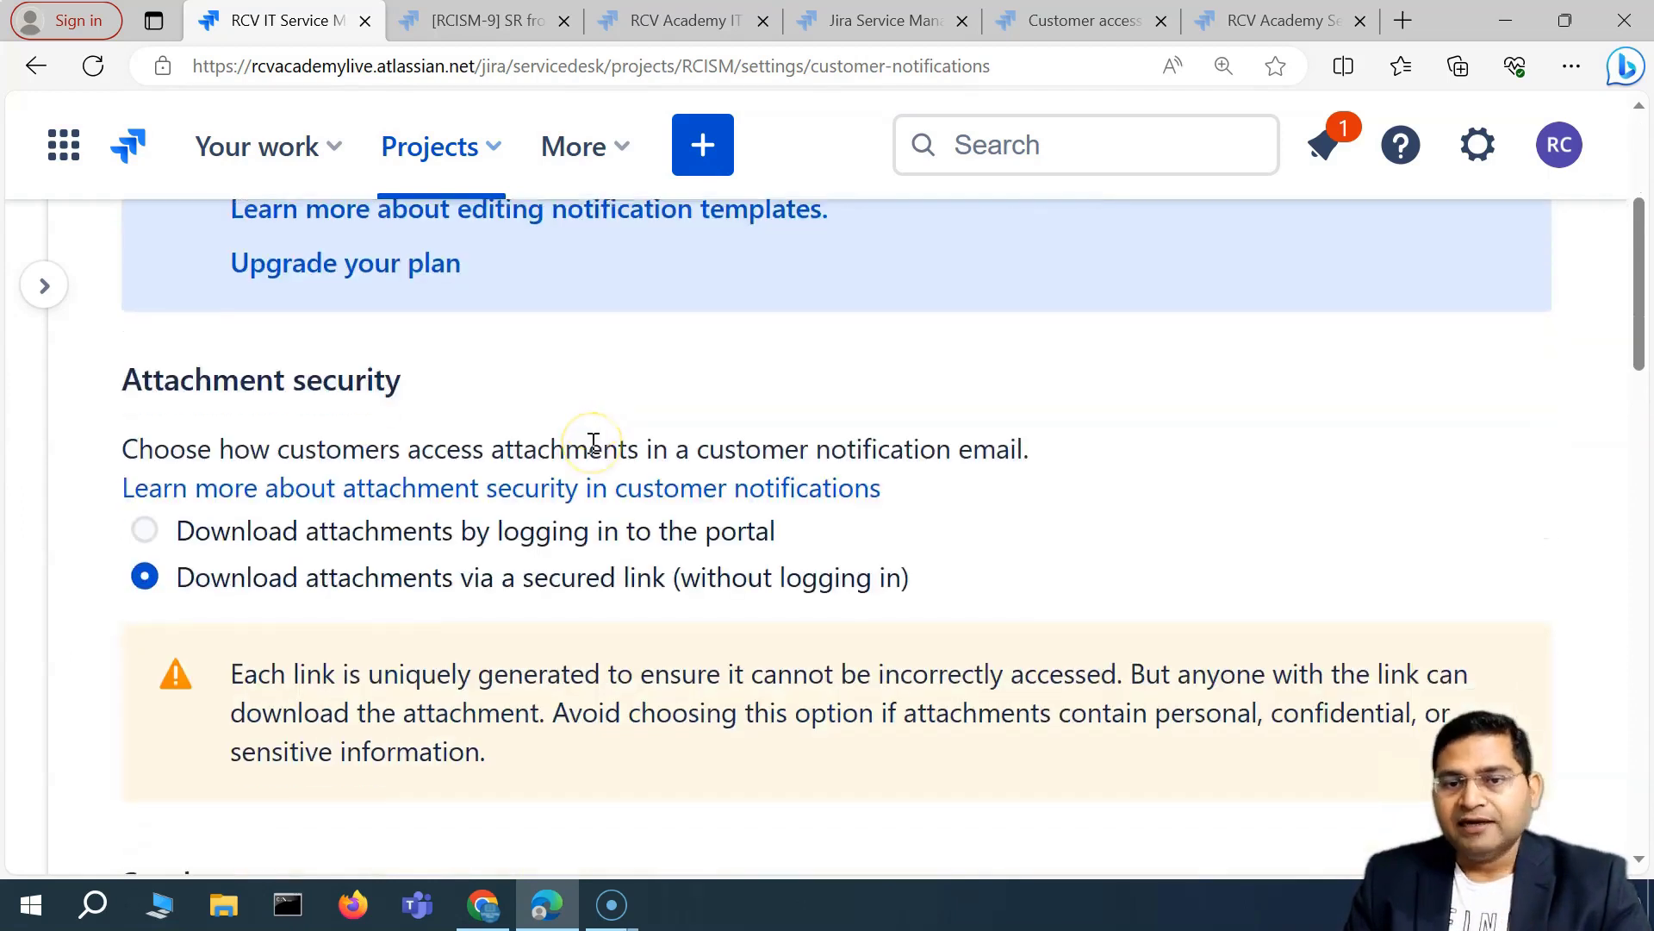
scroll(689, 541, "down", 3)
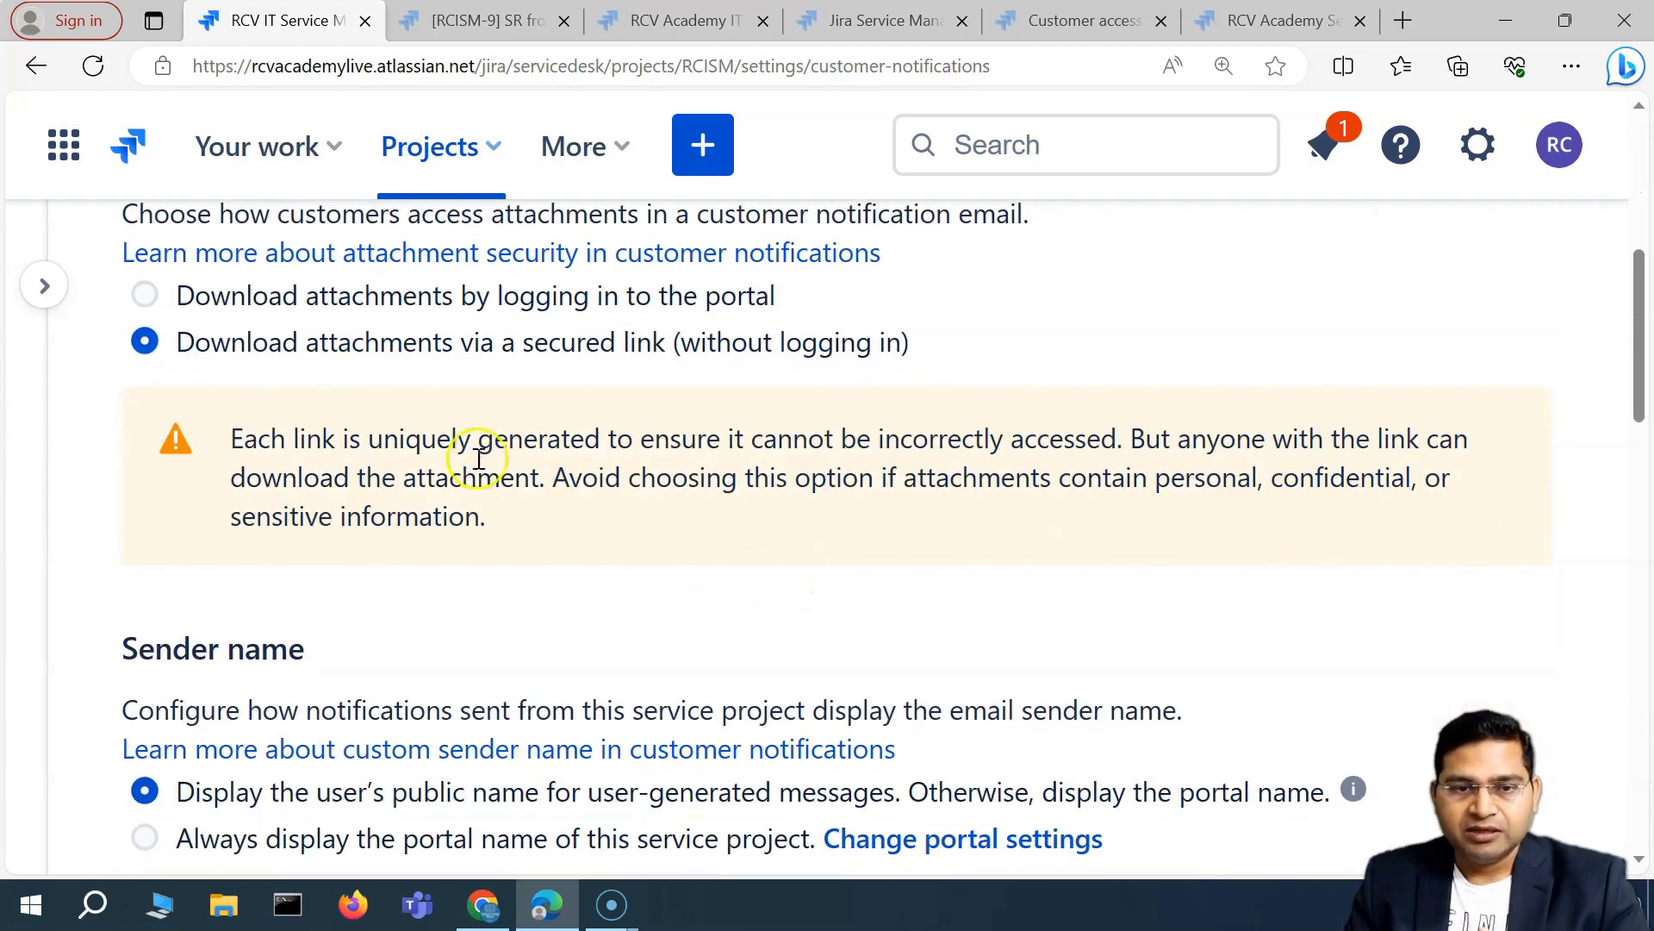
left_click_drag(476, 452, 517, 514)
left_click(526, 522)
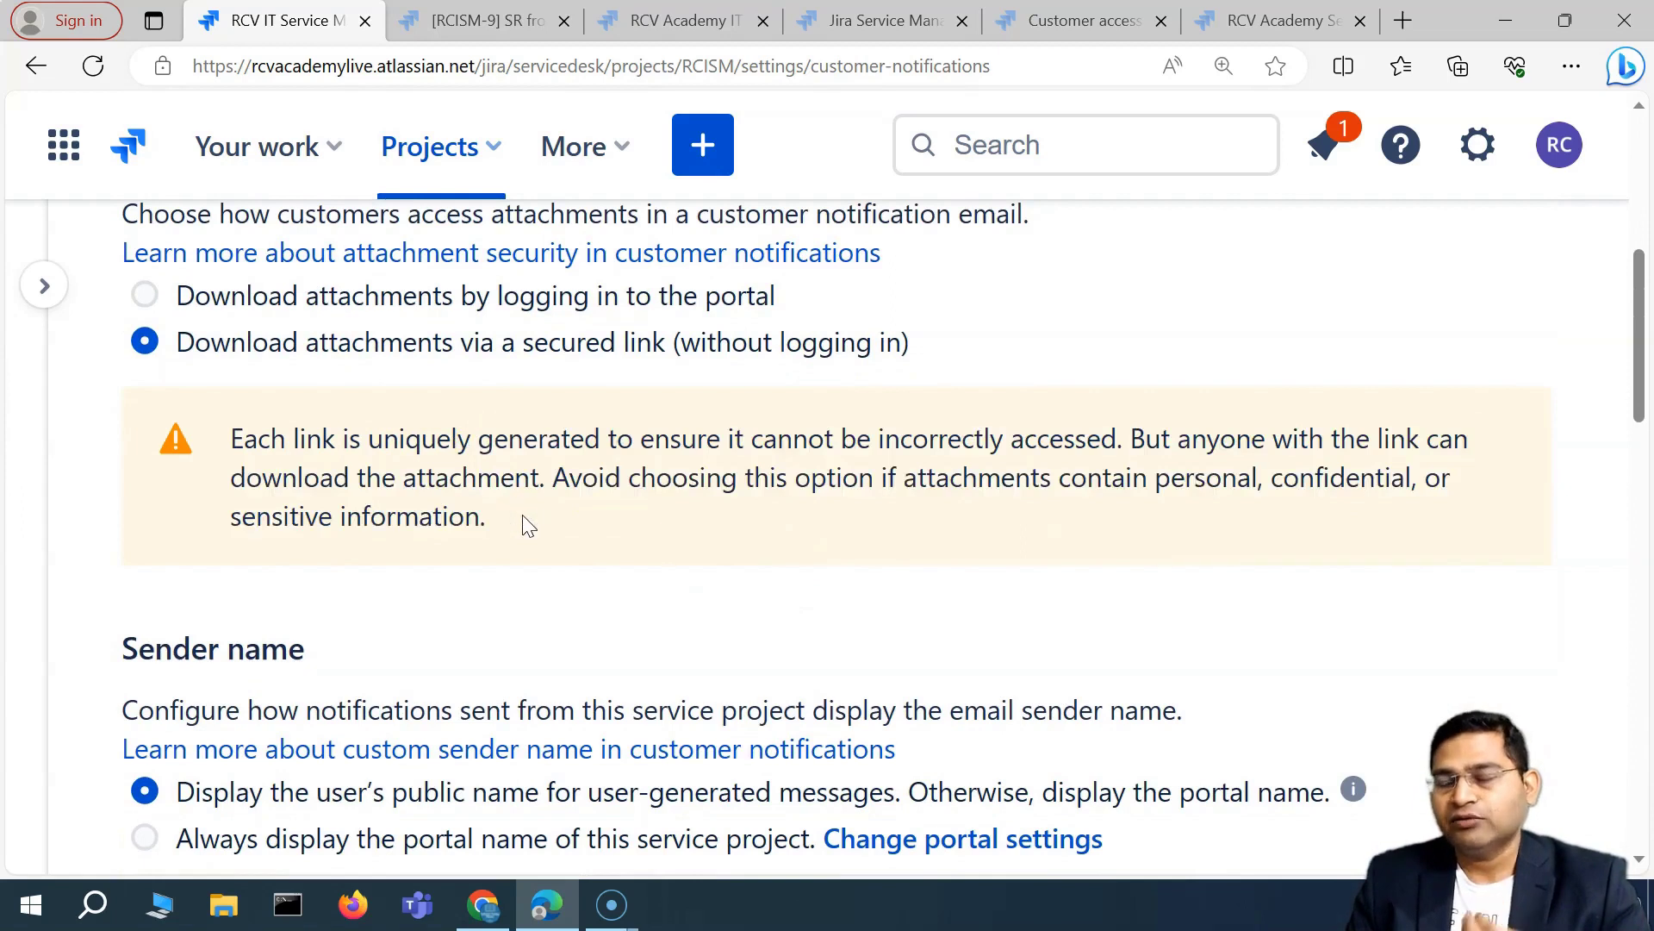
left_click(478, 445)
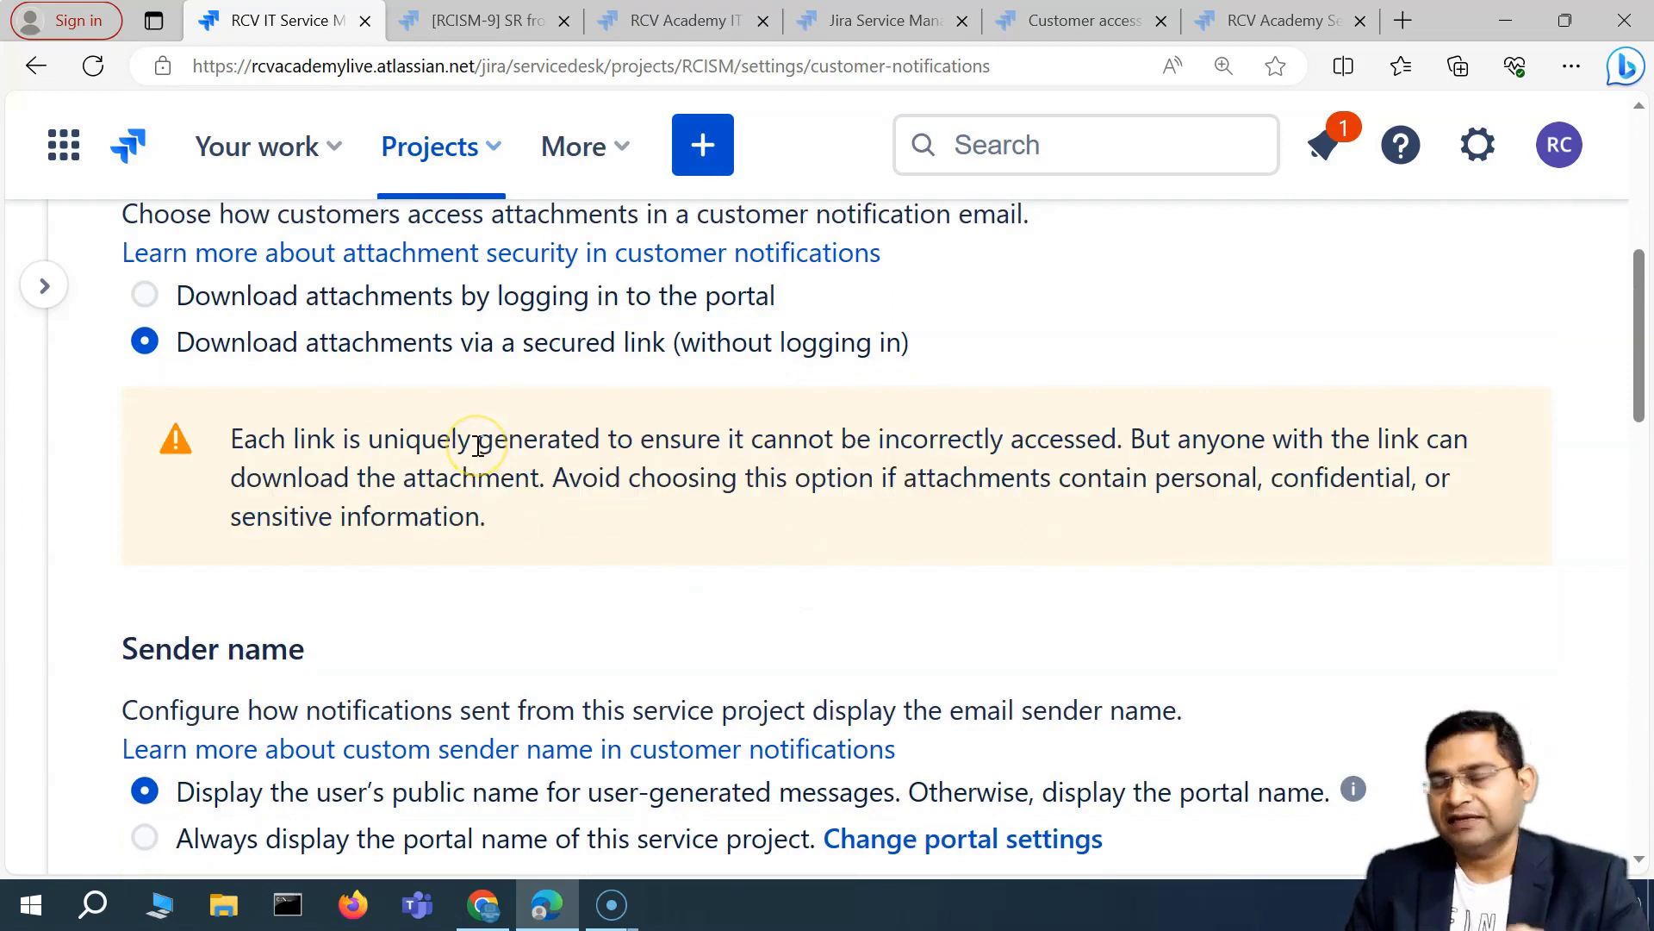
left_click(463, 504)
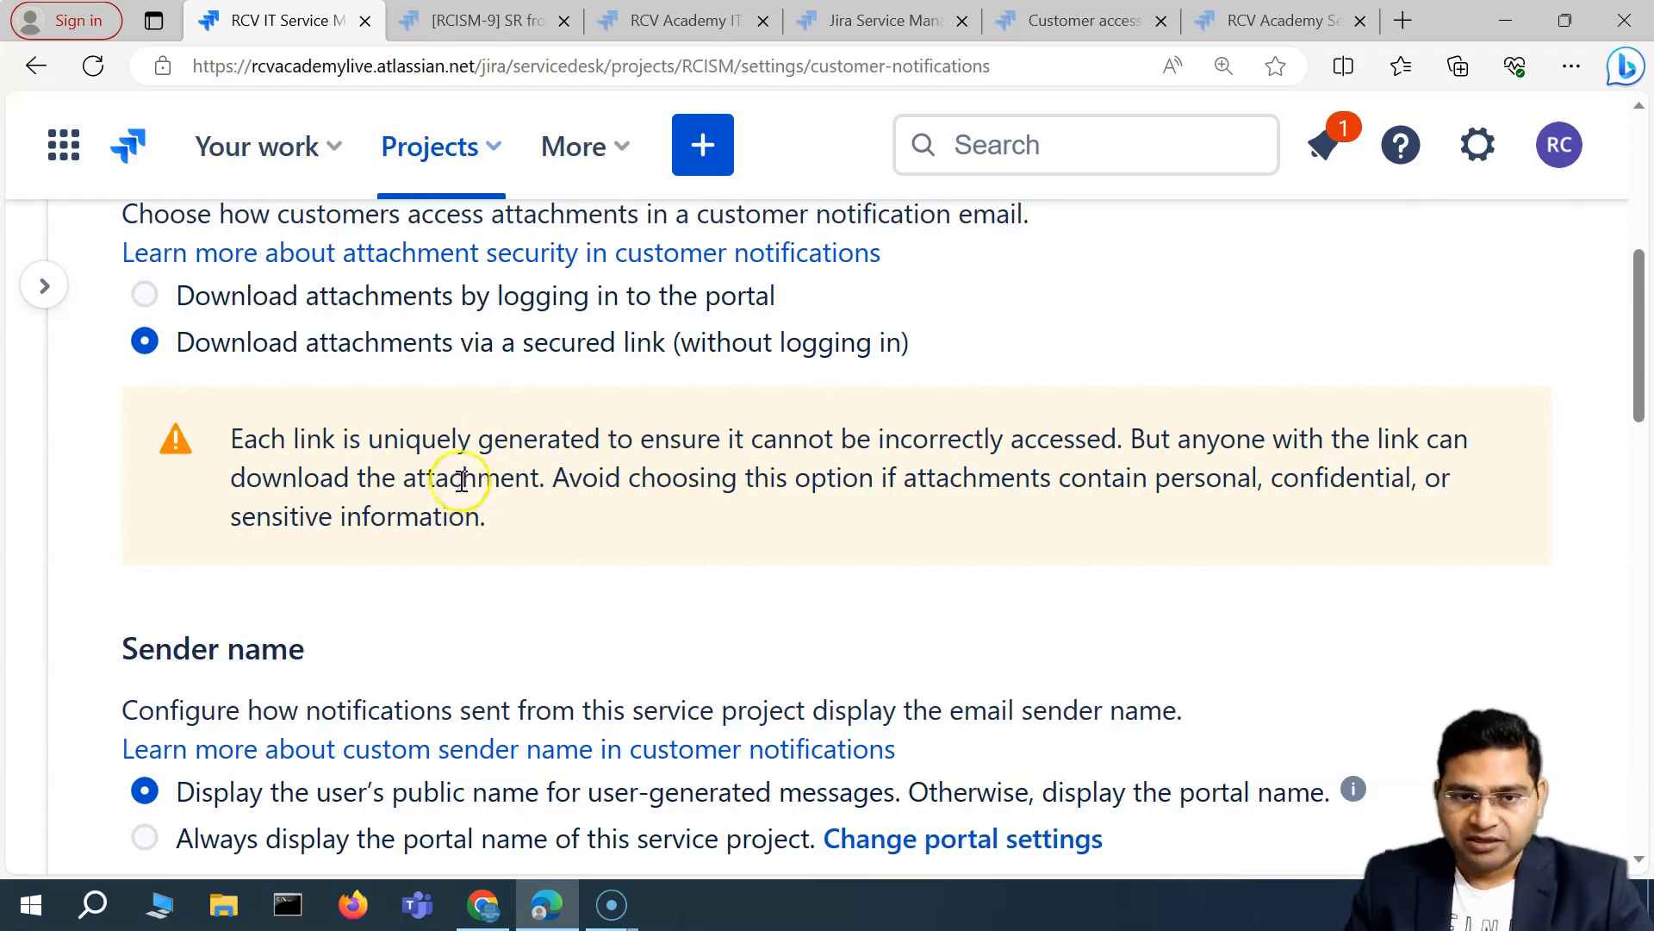
scroll(546, 517, "up", 1)
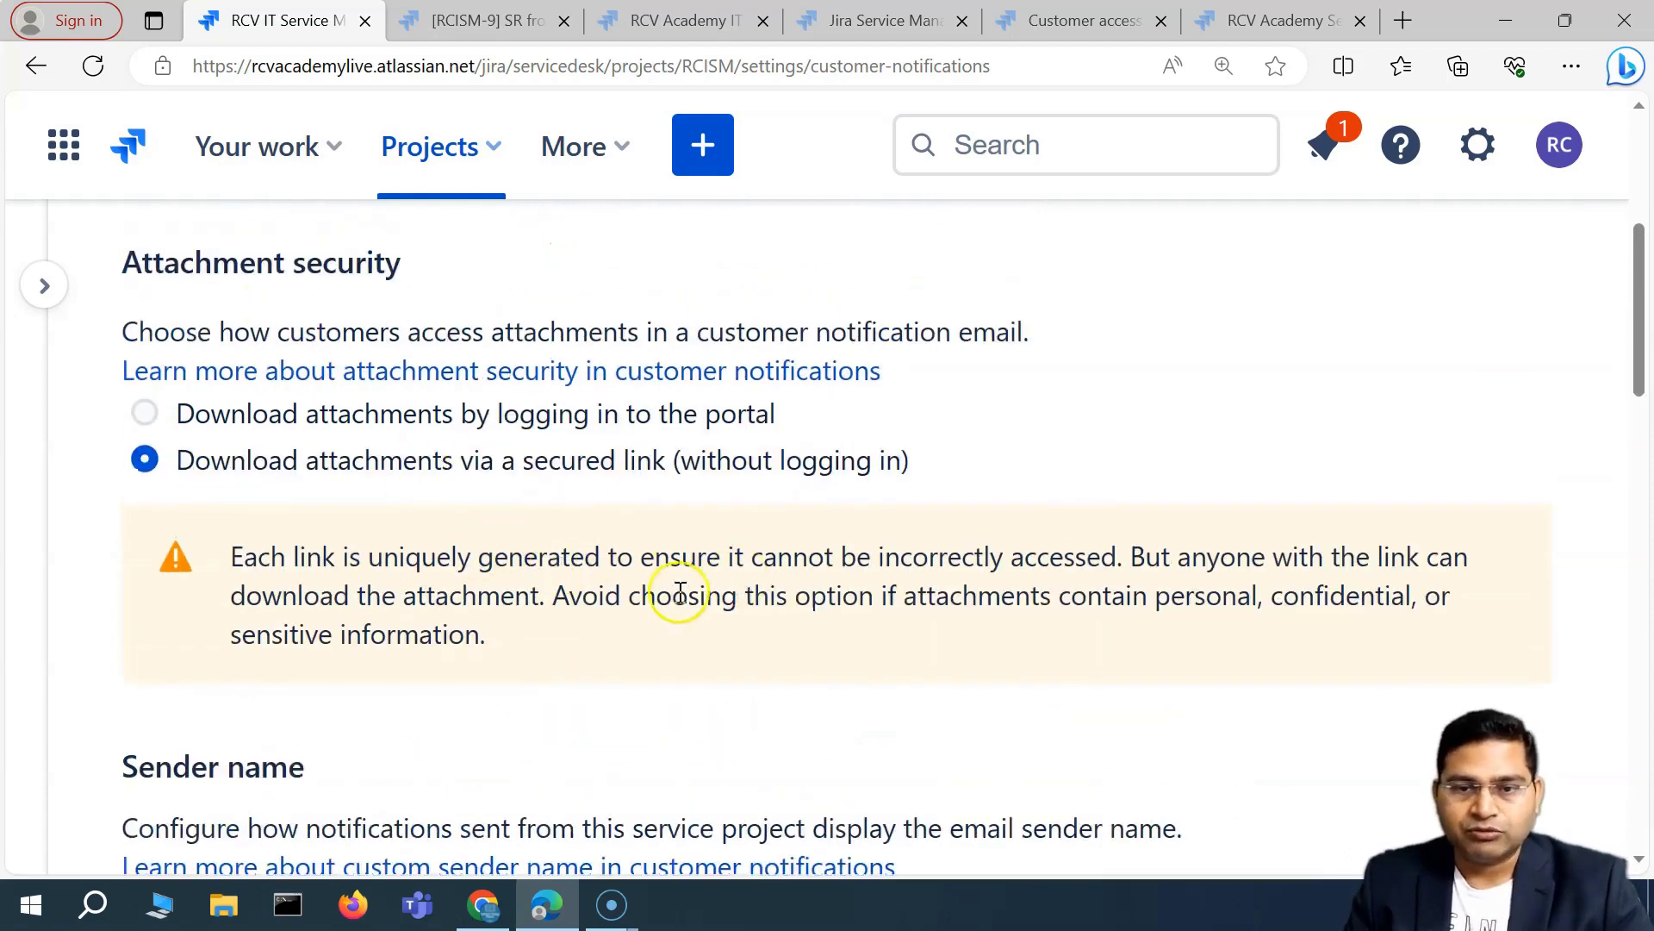
left_click_drag(281, 412, 269, 414)
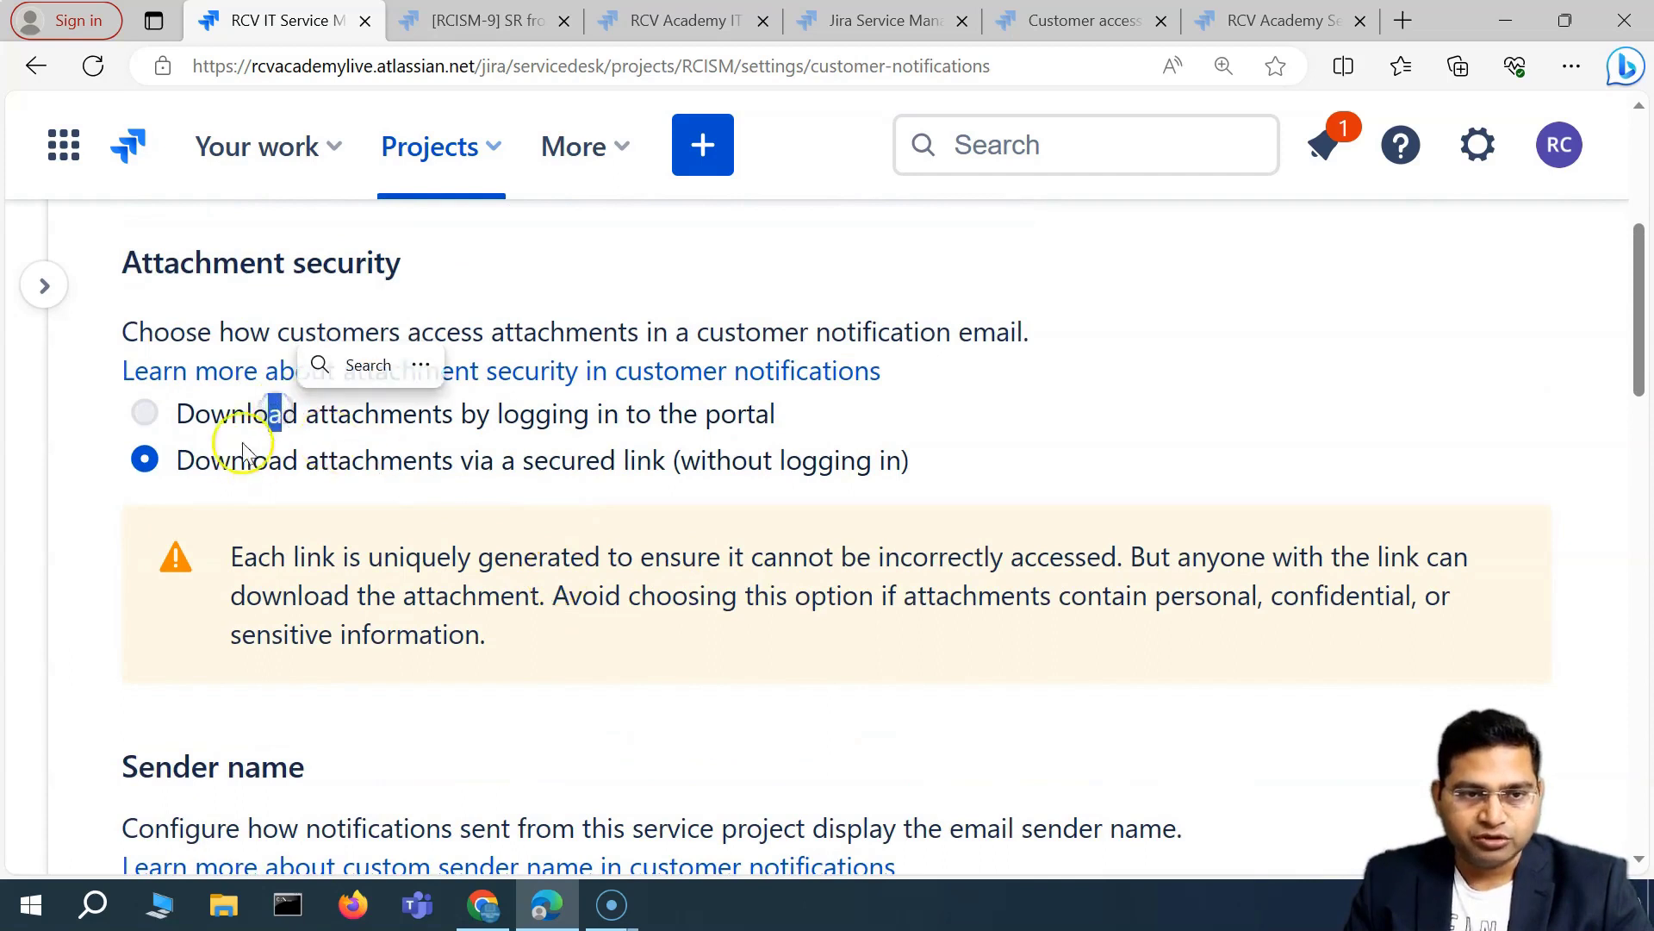
left_click(147, 413)
left_click(1305, 622)
scroll(655, 504, "down", 2)
left_click_drag(802, 343, 840, 344)
left_click(980, 371)
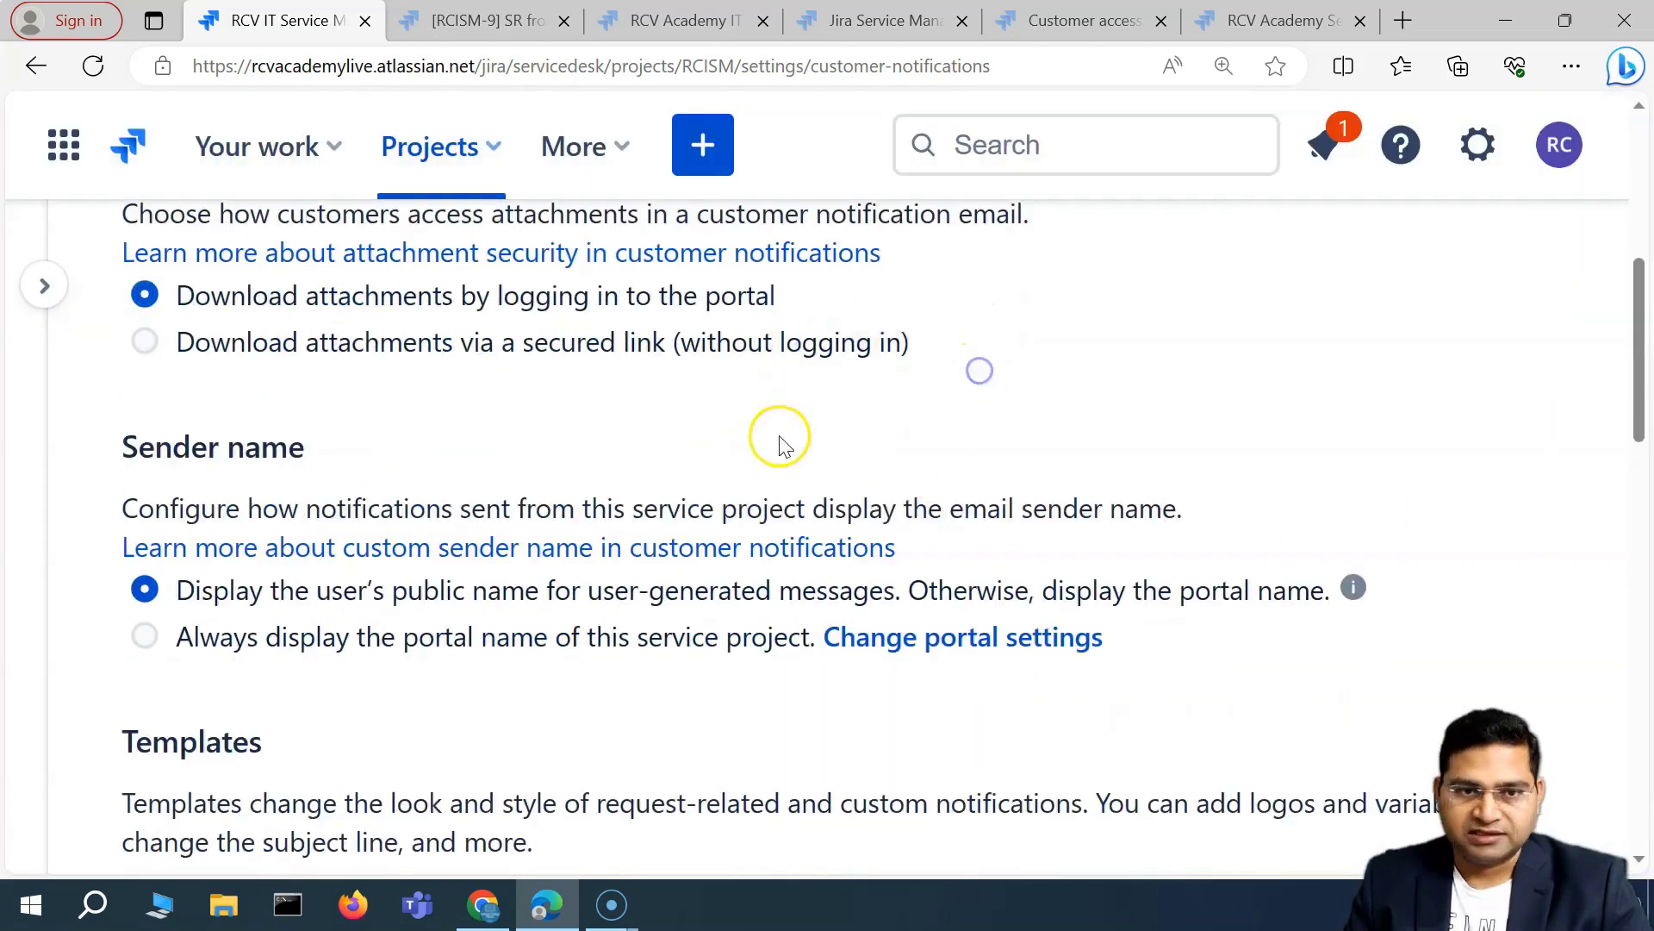
scroll(784, 443, "down", 2)
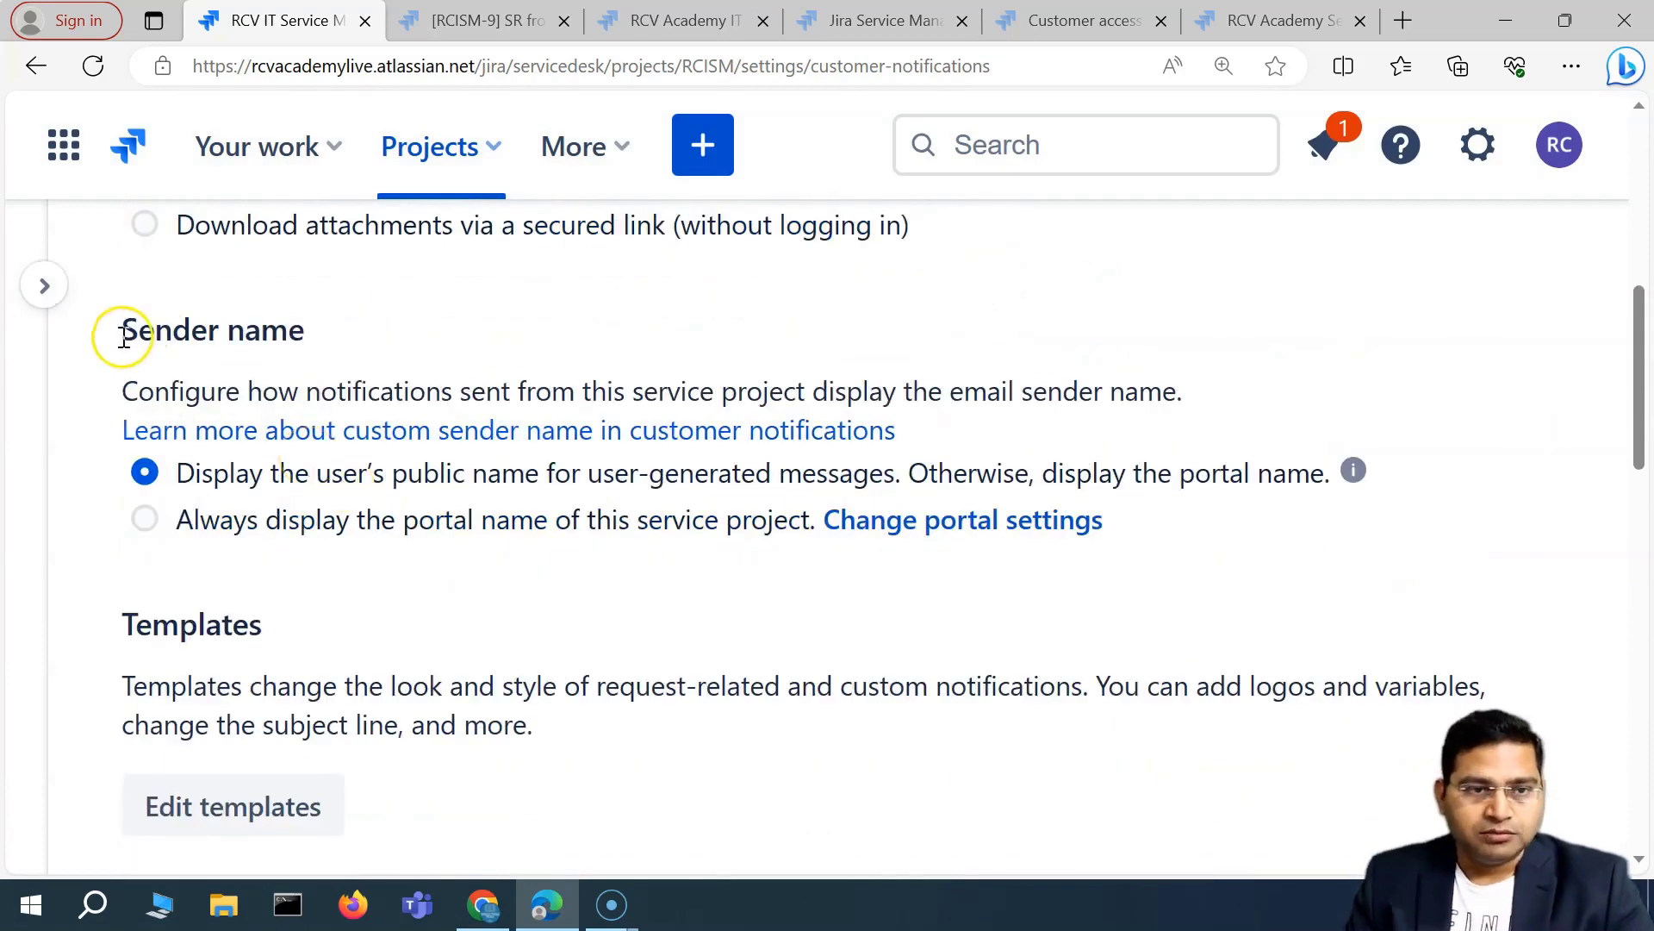
left_click_drag(112, 332, 354, 338)
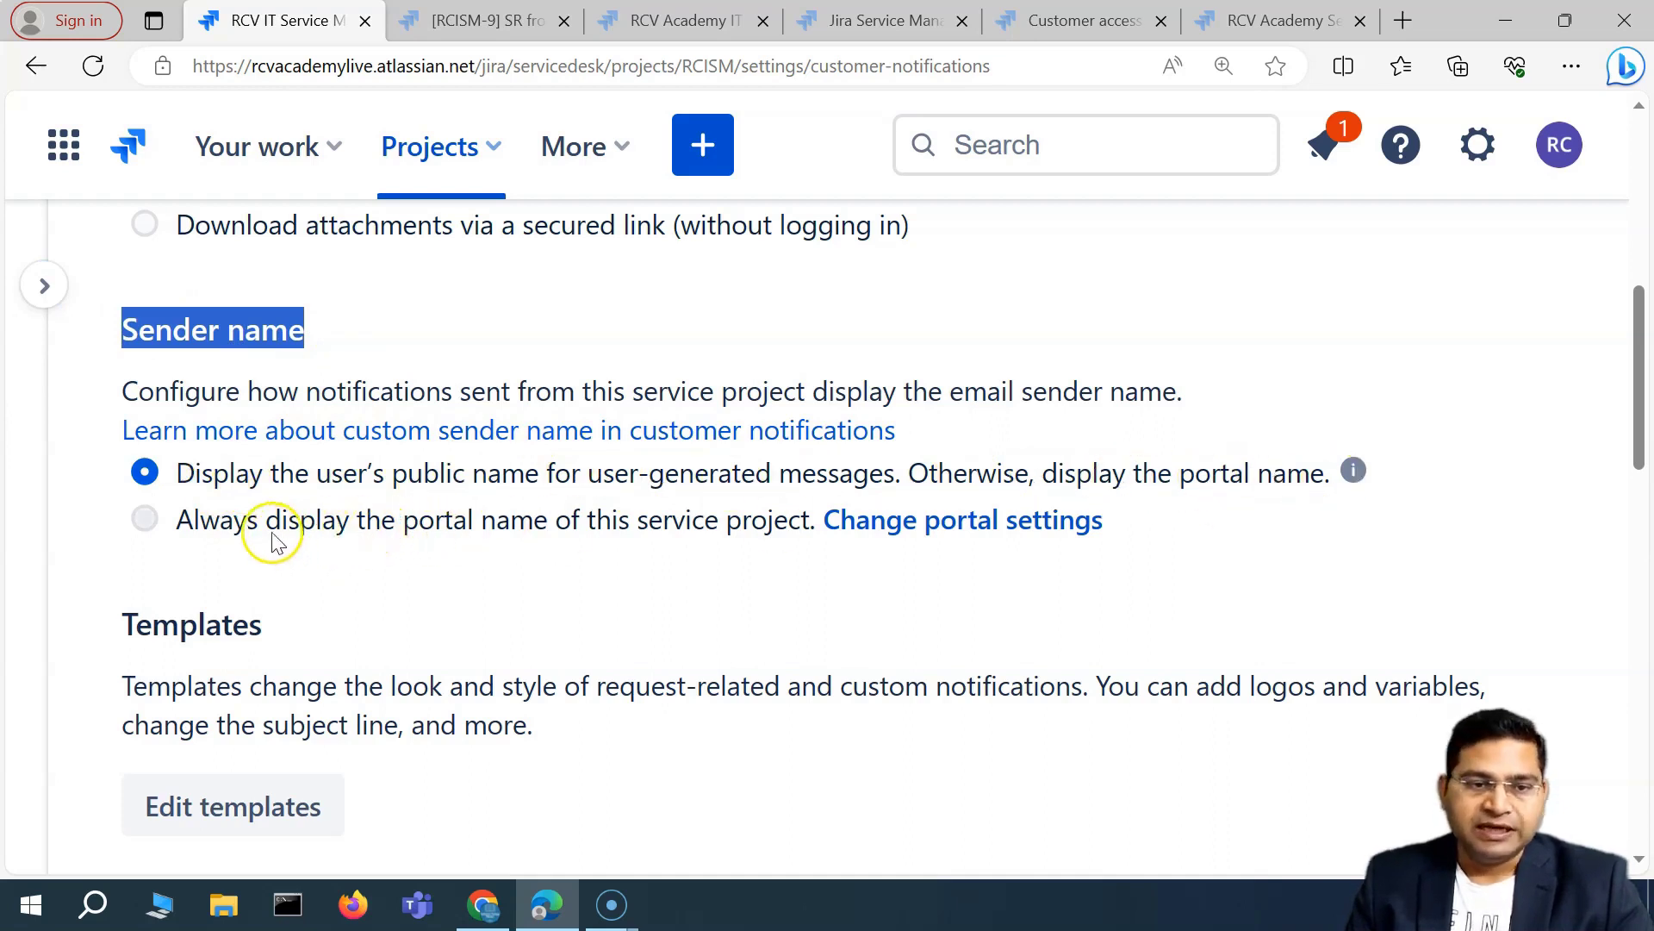
Step: Scroll through Customer notifications and highlight the Templates description
scroll(579, 517, "down", 3)
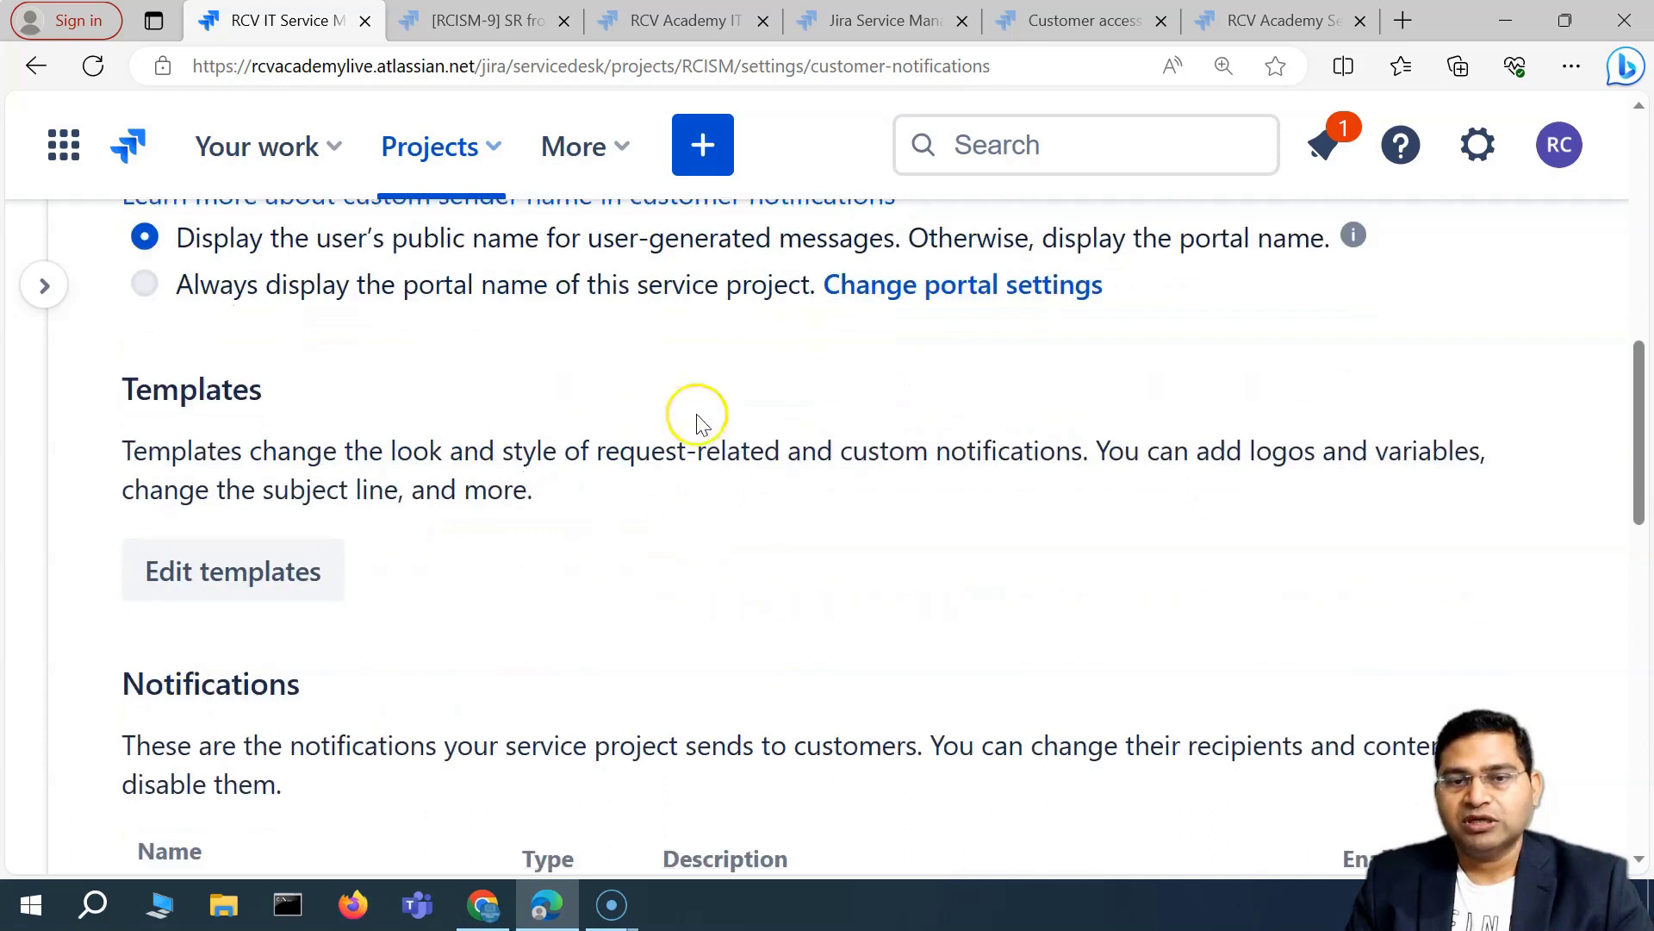
scroll(728, 332, "up", 2)
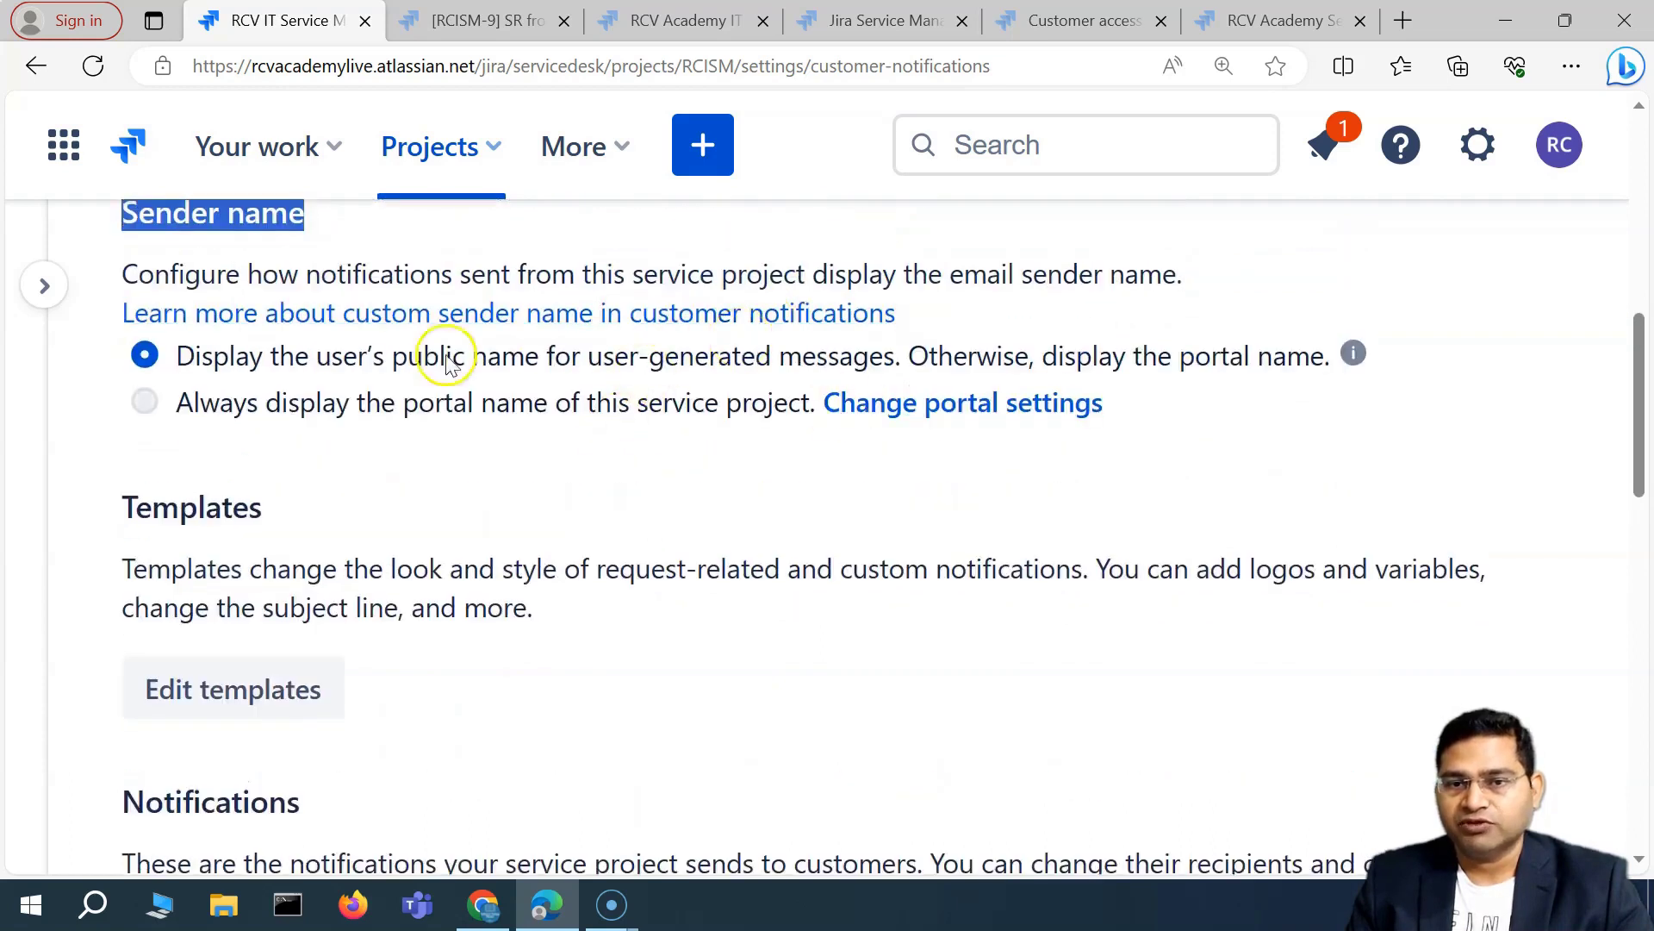
scroll(465, 456, "down", 2)
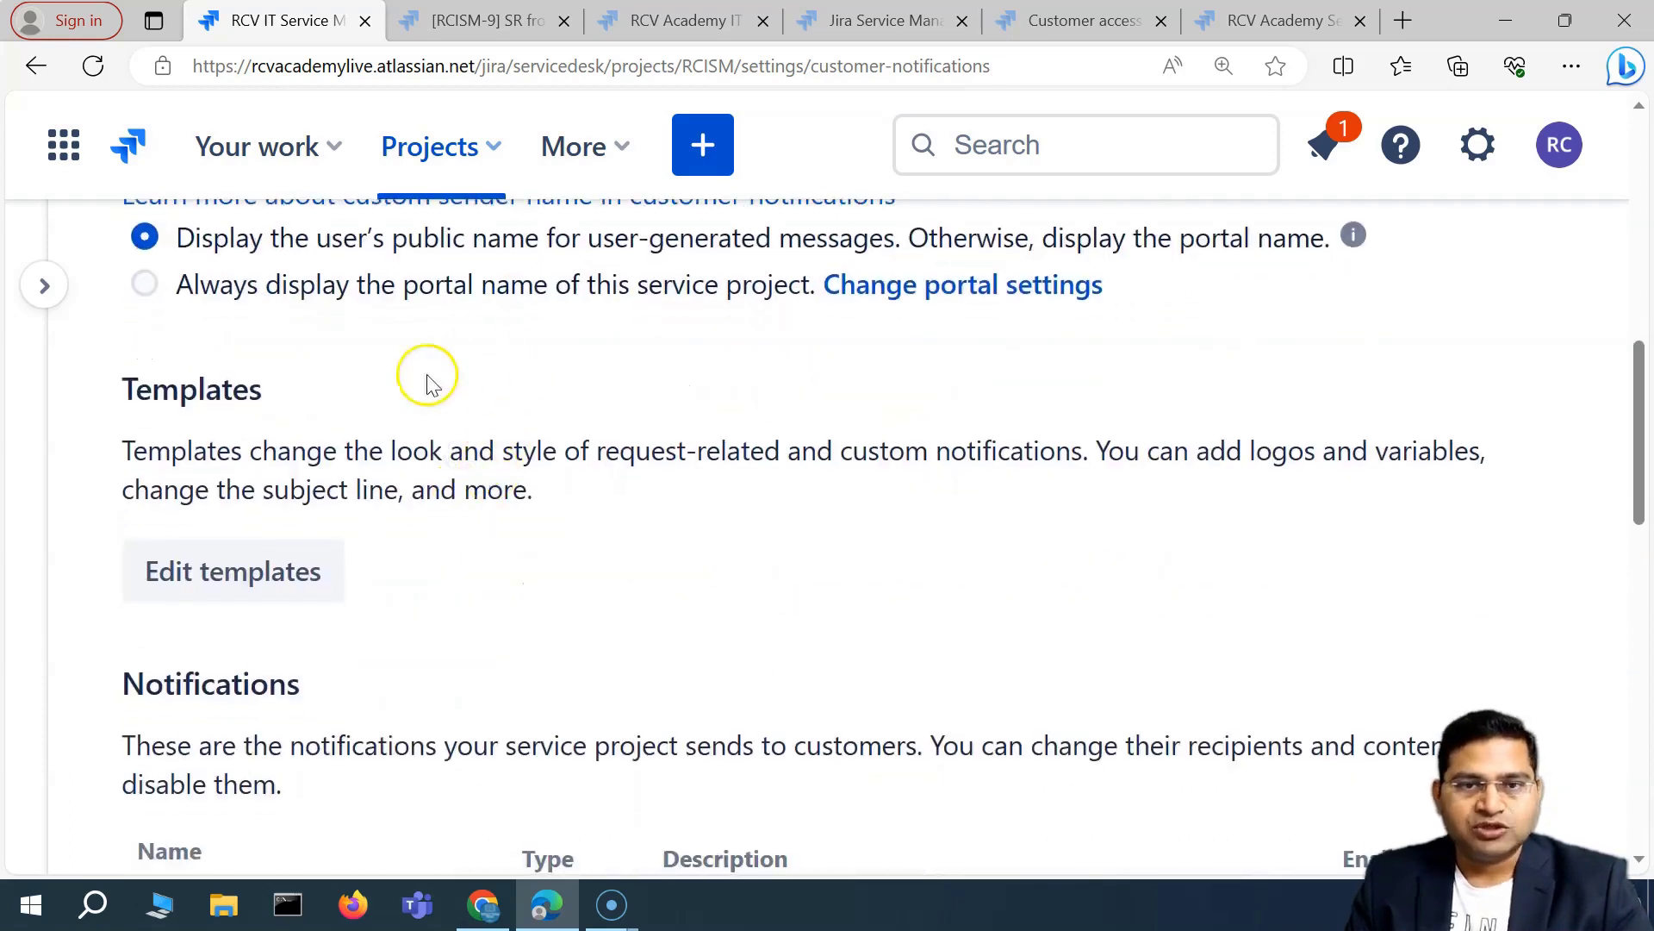
scroll(936, 576, "down", 1)
scroll(936, 576, "down", 2)
scroll(750, 580, "up", 3)
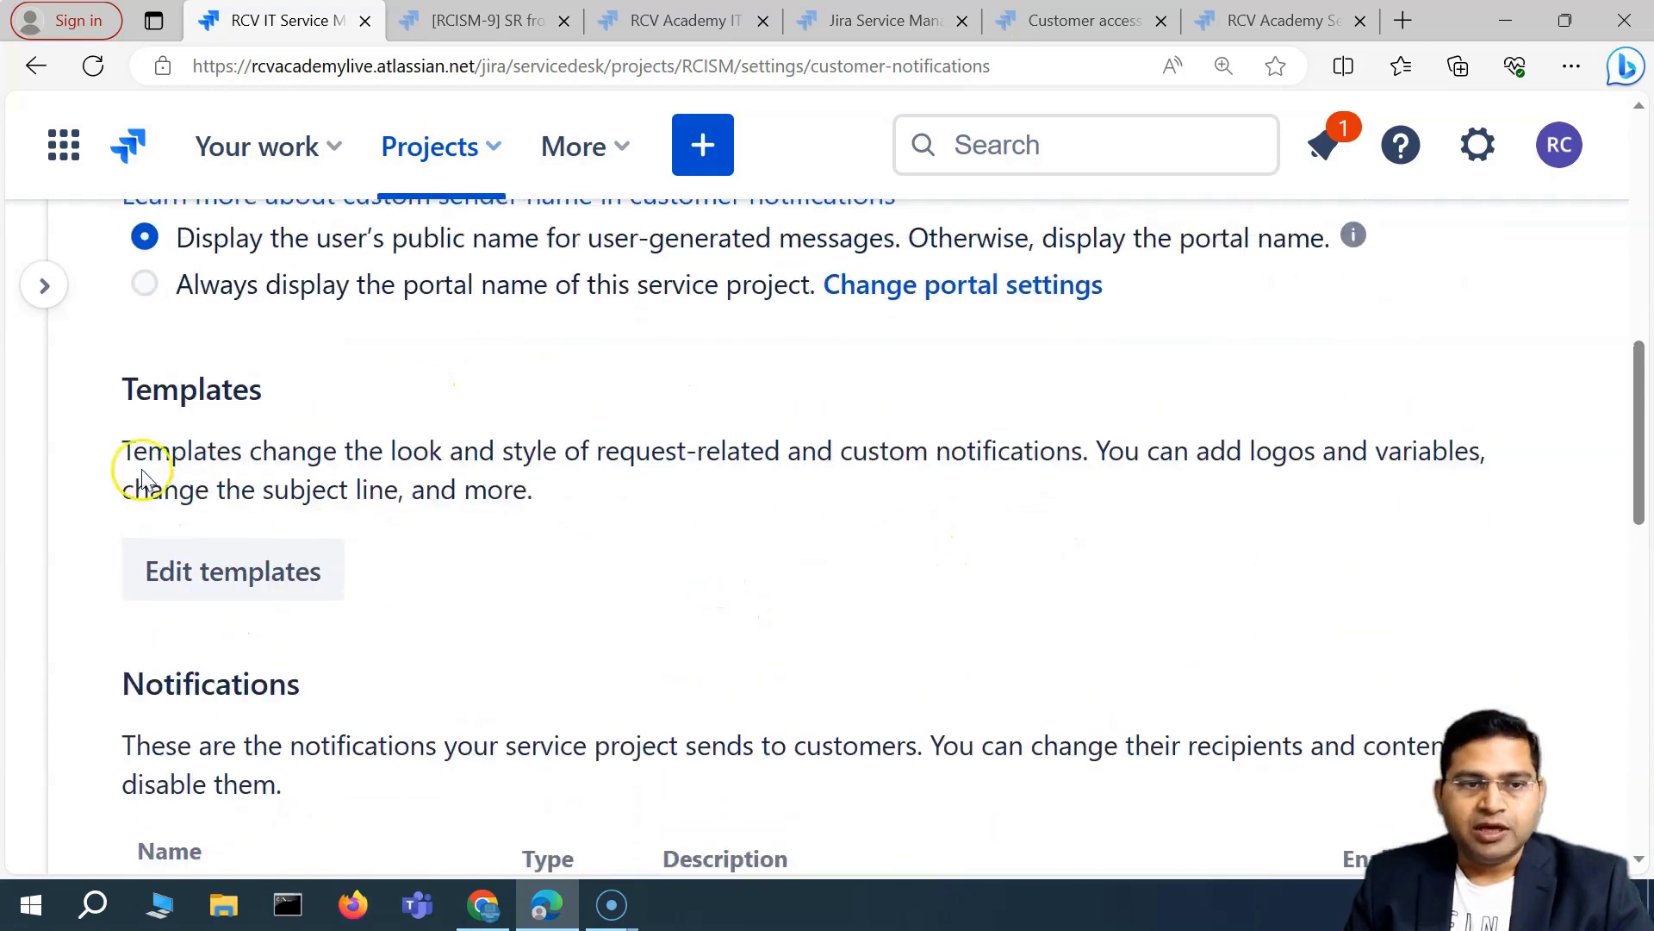
left_click_drag(121, 457, 609, 491)
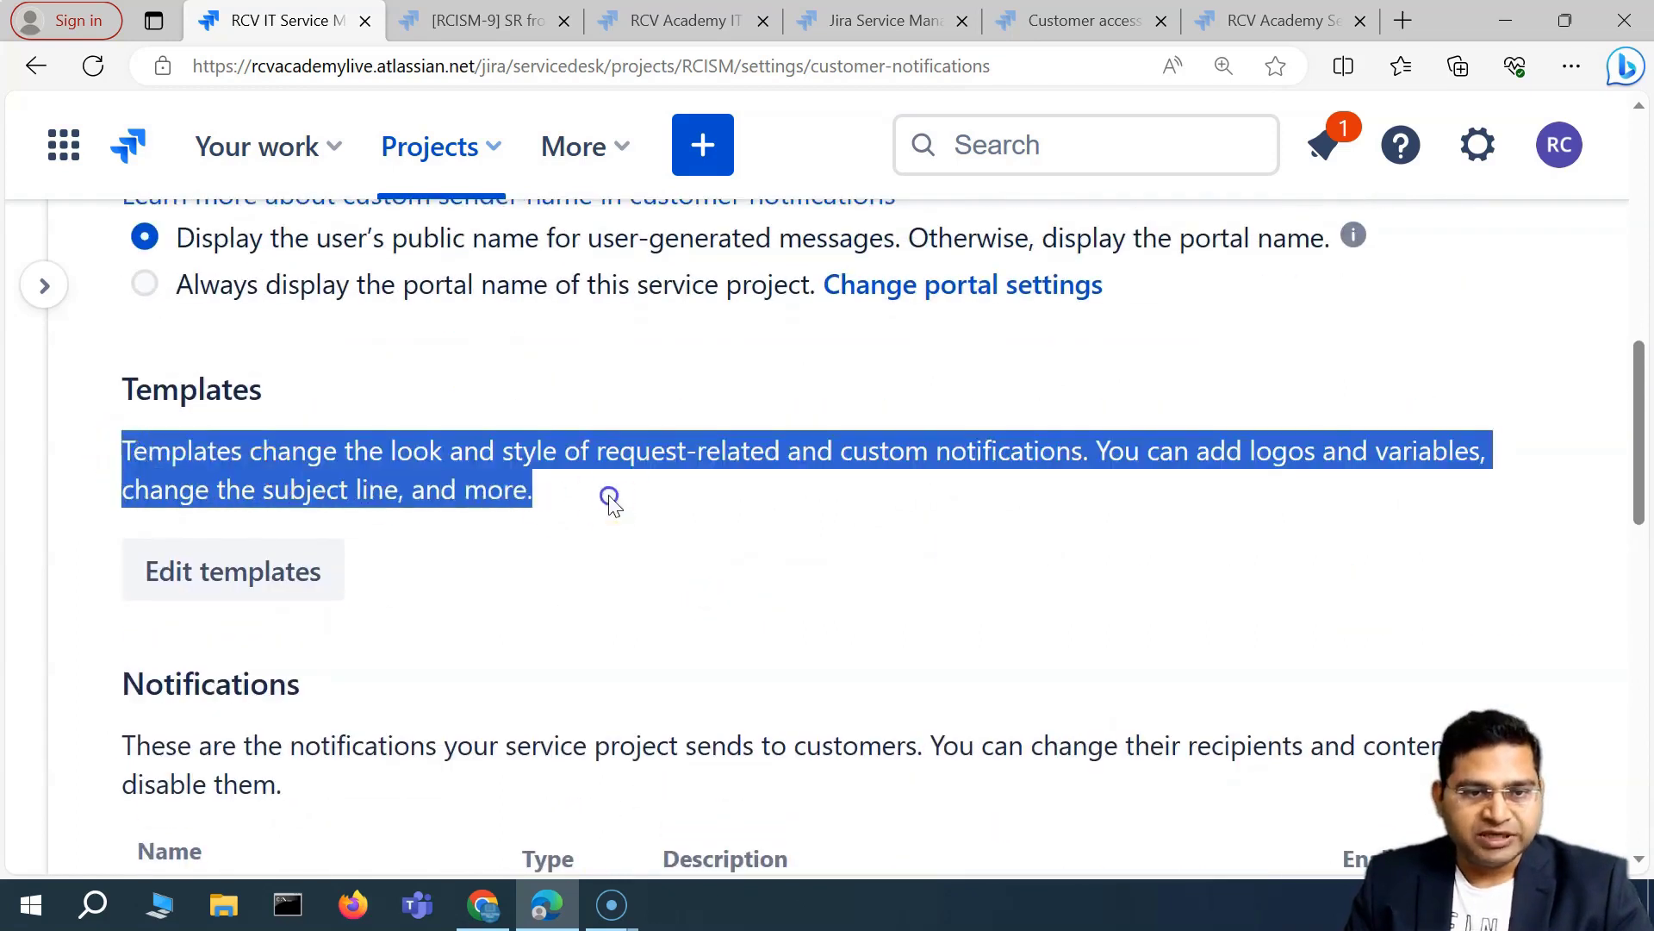
left_click(500, 577)
Step: Switch to Gmail showing the Help Center sign-up email
scroll(593, 568, "up", 10)
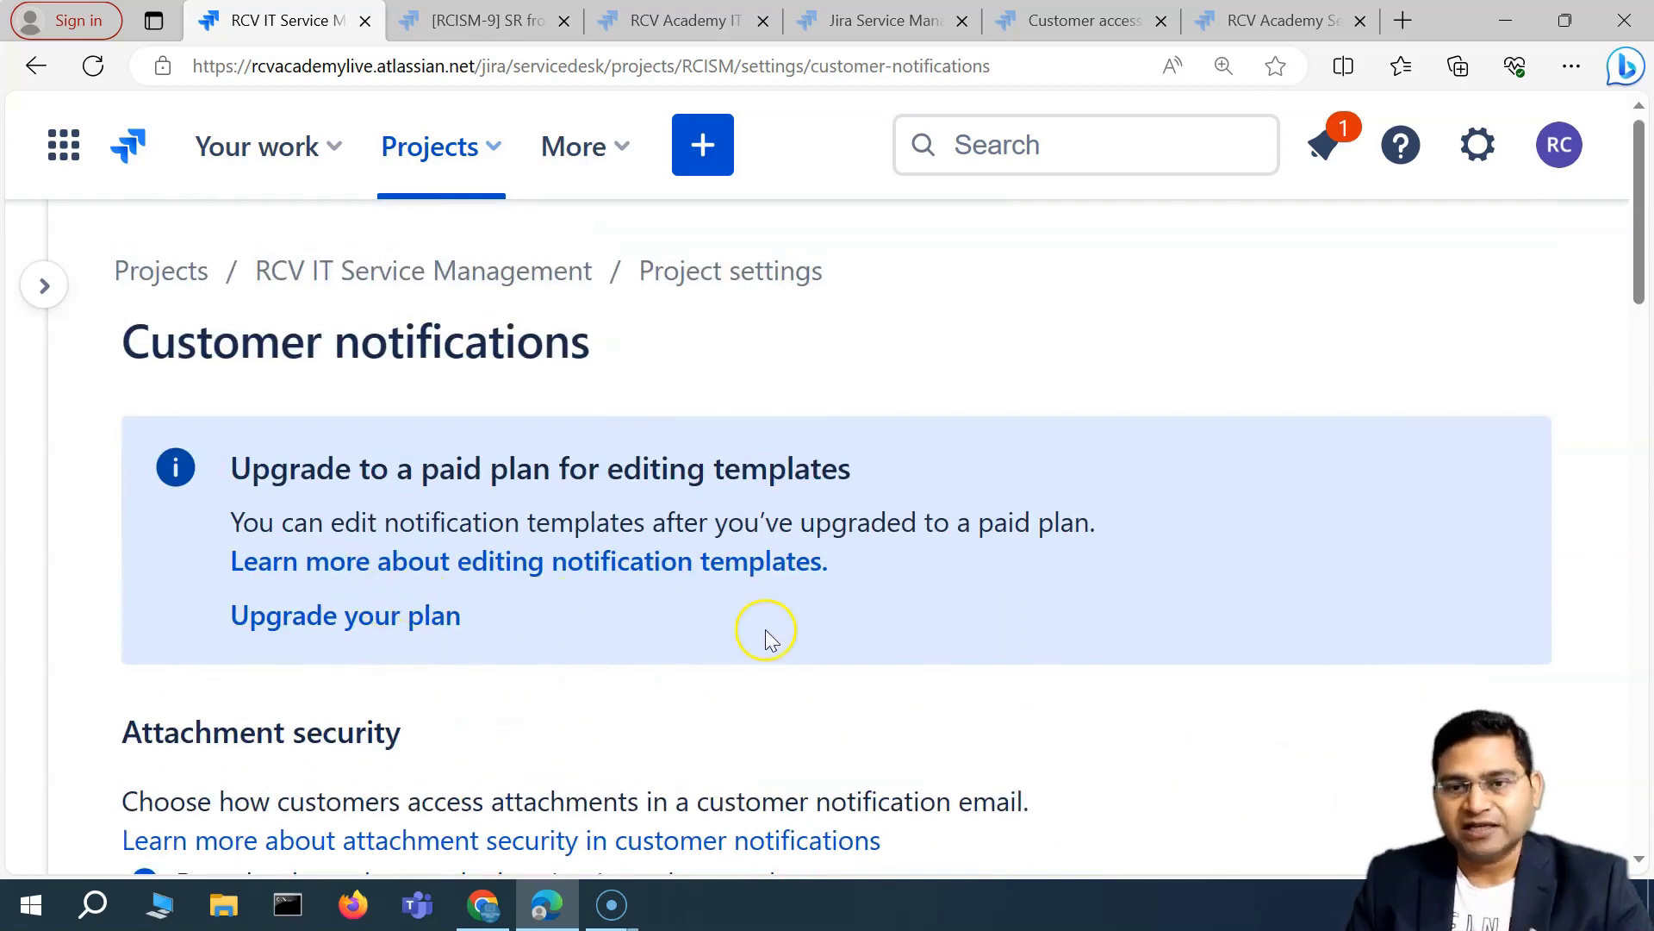
scroll(765, 638, "down", 8)
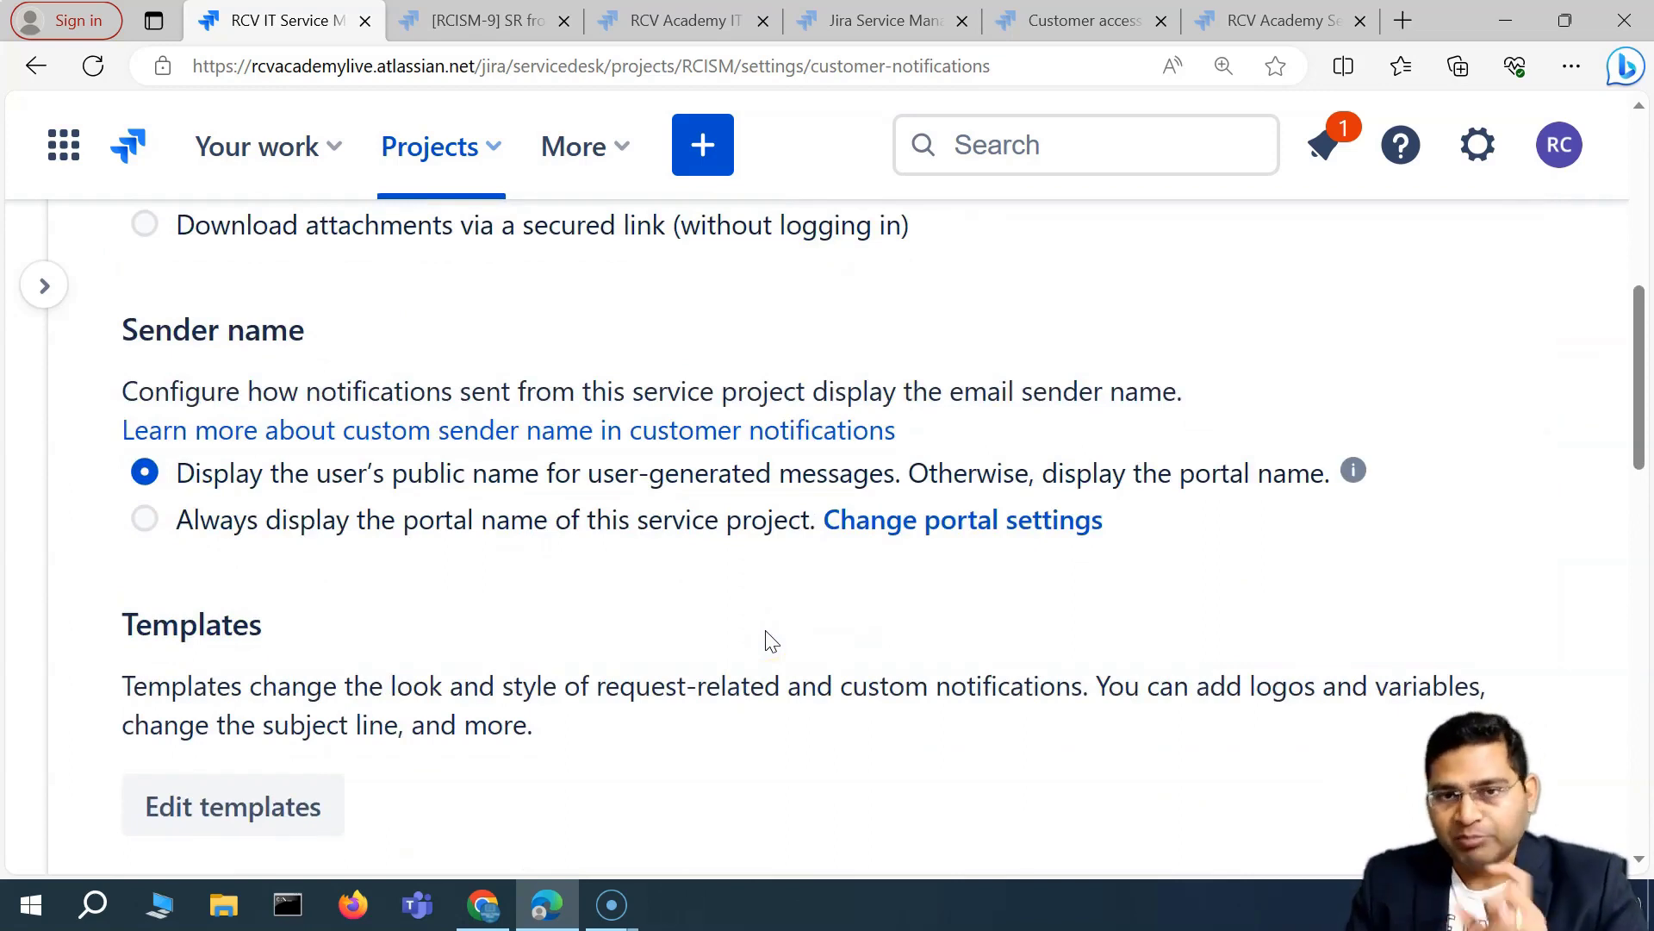
left_click(712, 621)
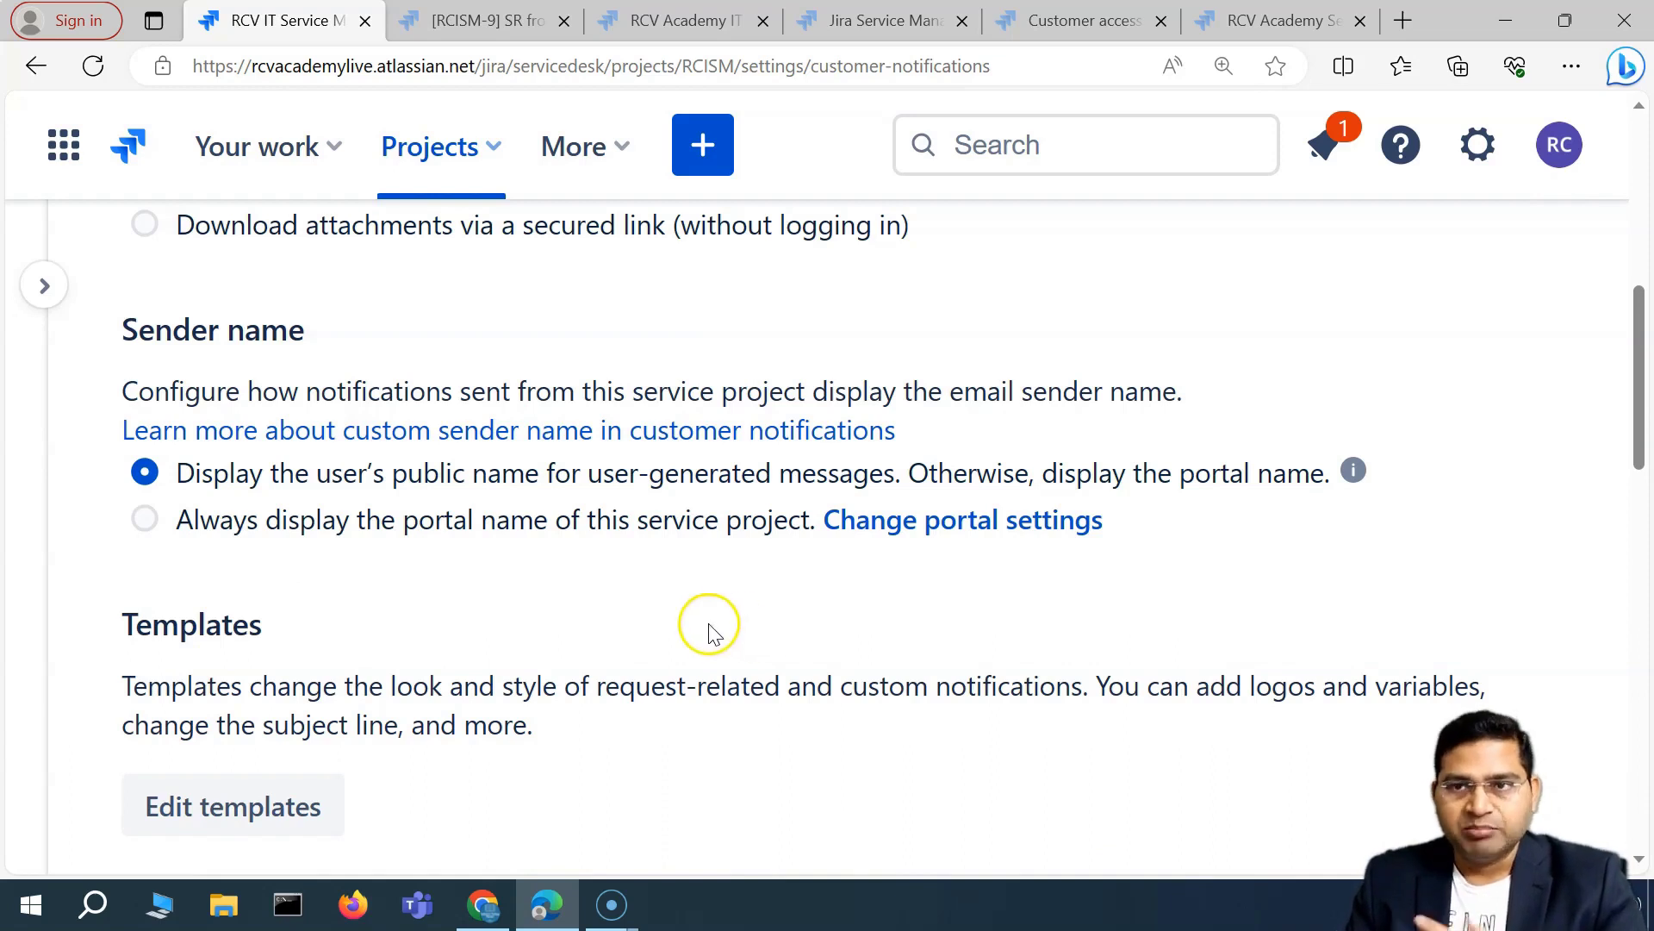
left_click(484, 903)
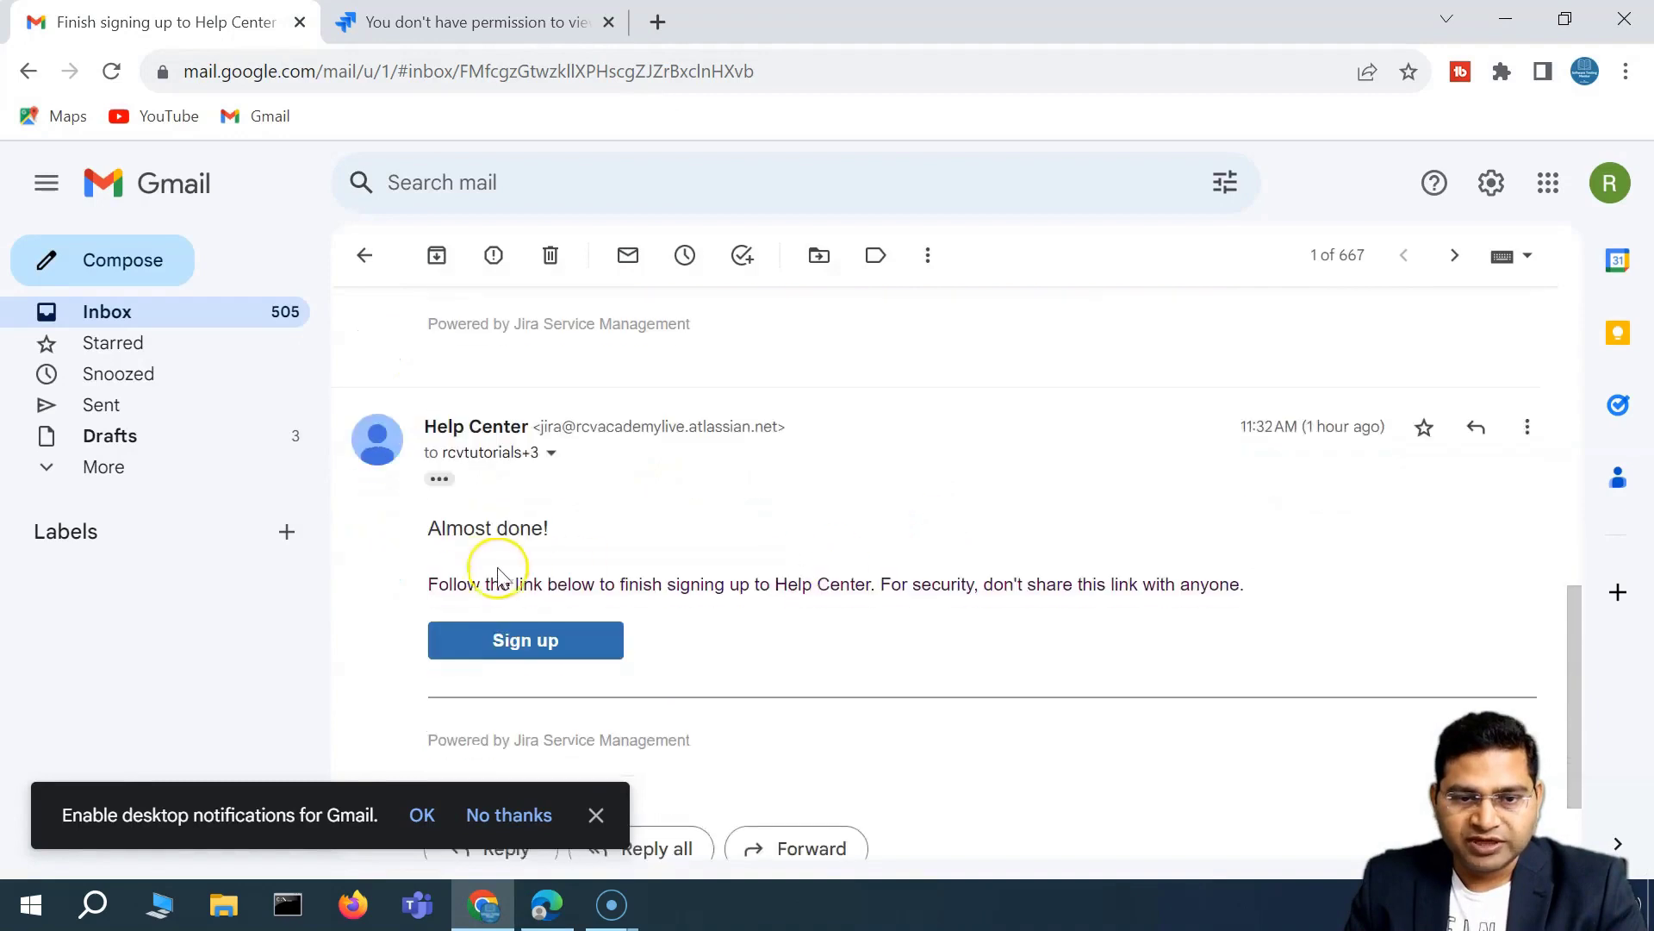
Step: Open the 'RCISM-9 SR from email' message from the inbox and highlight its confirmation line
left_click(150, 312)
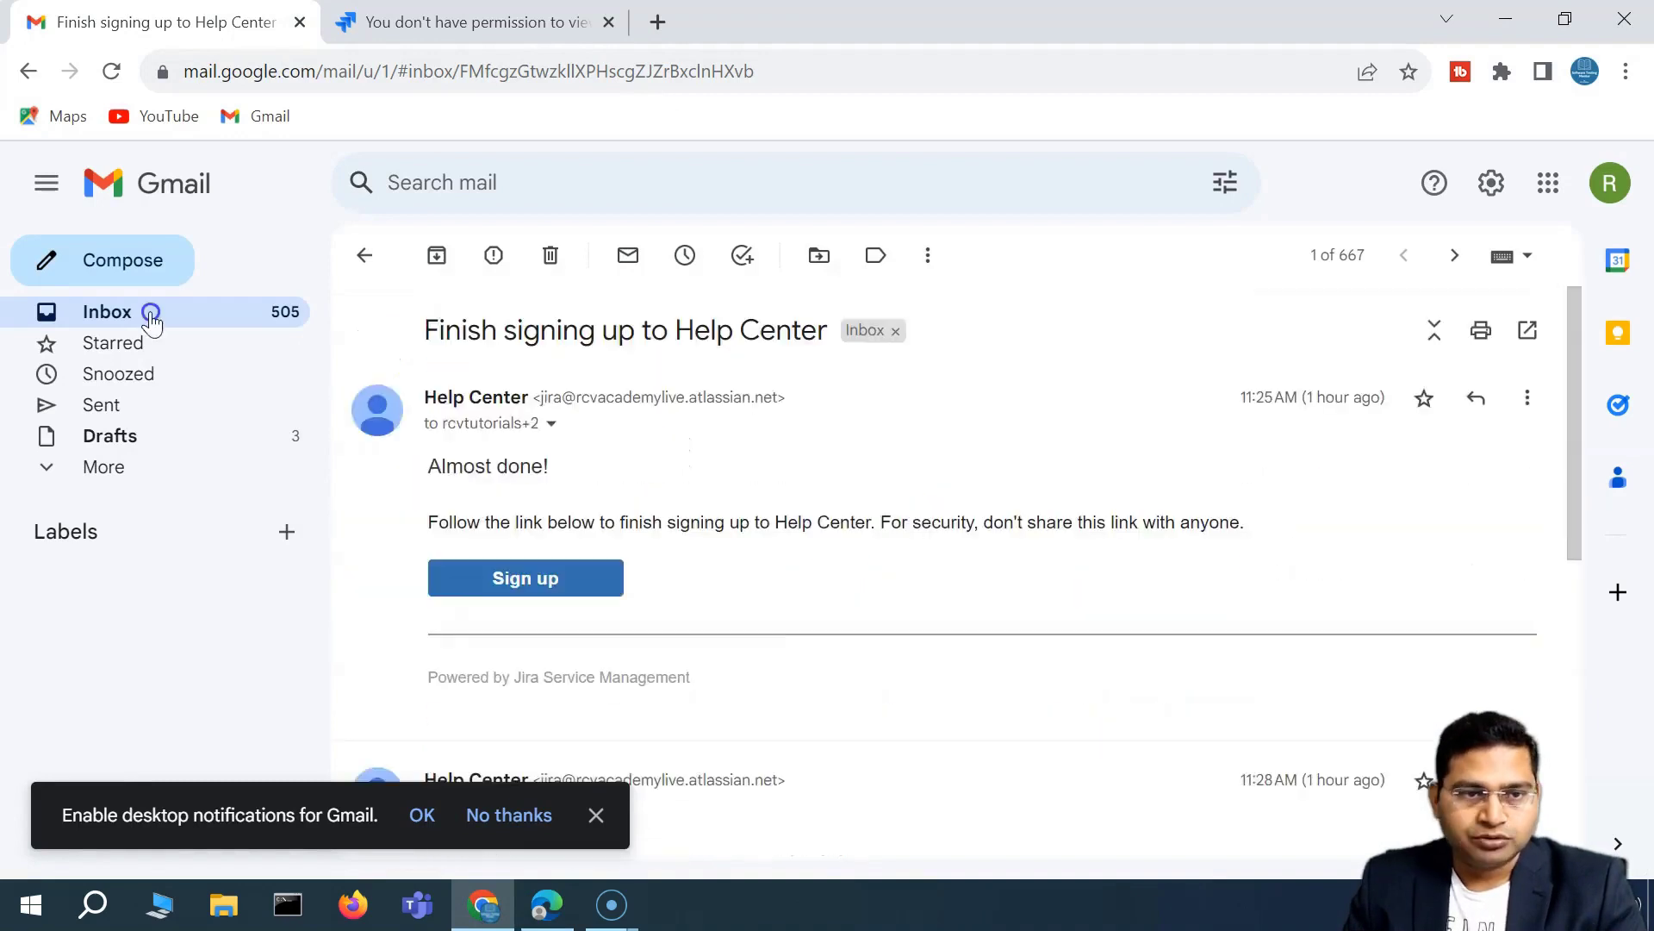
left_click(855, 365)
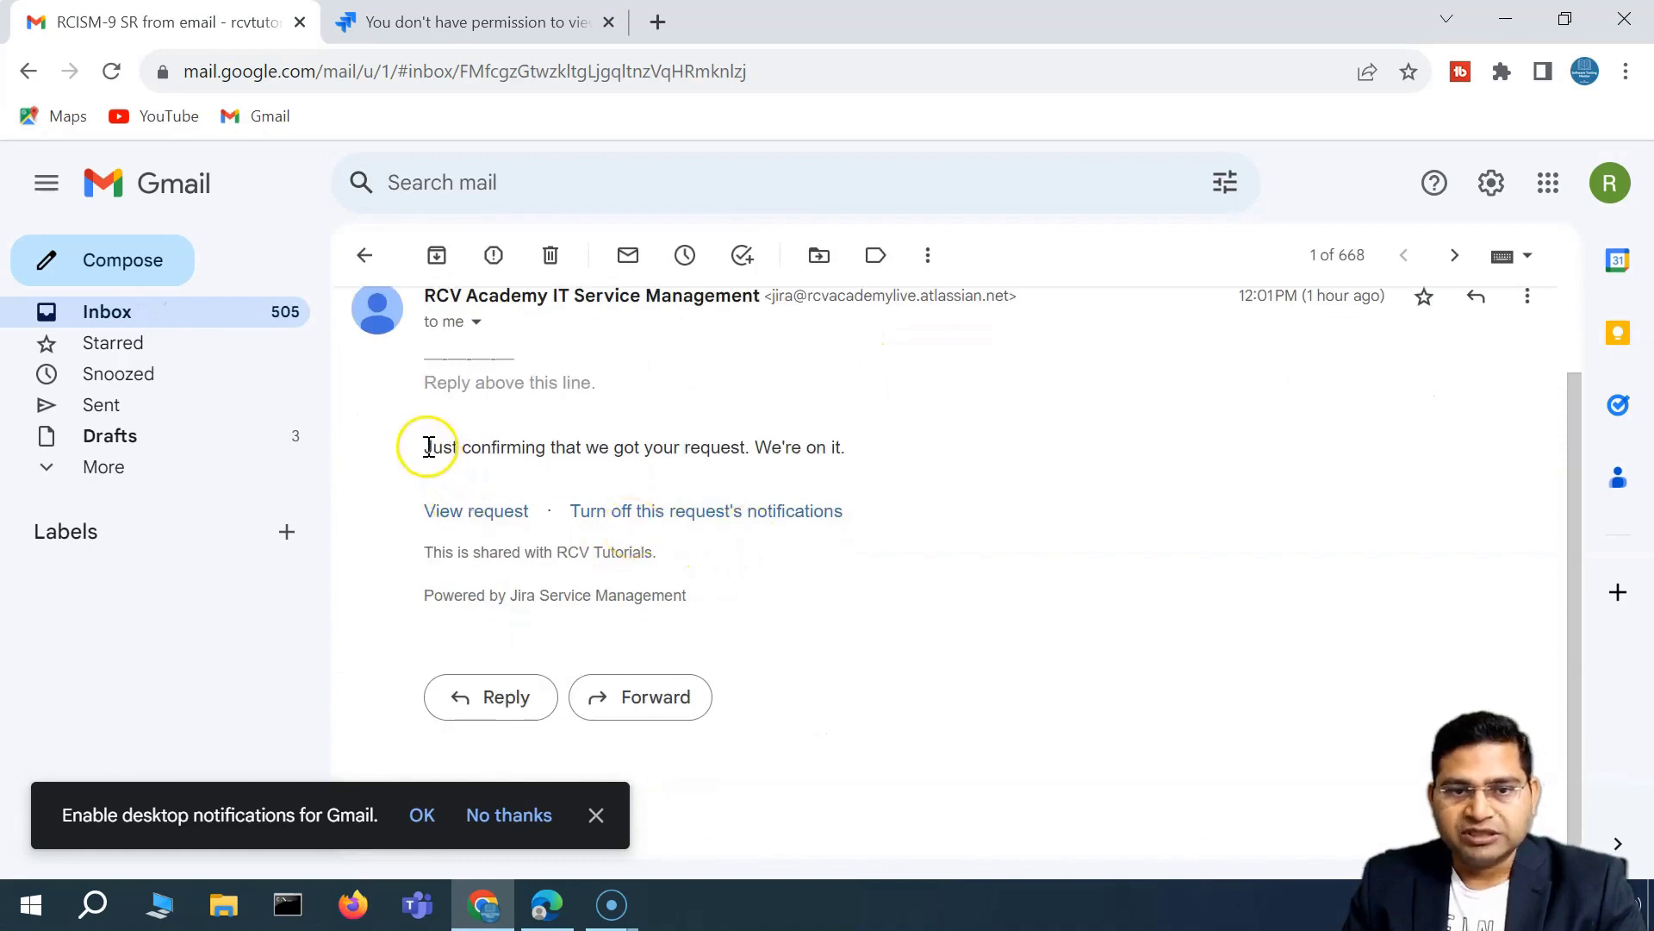
left_click_drag(428, 446, 834, 447)
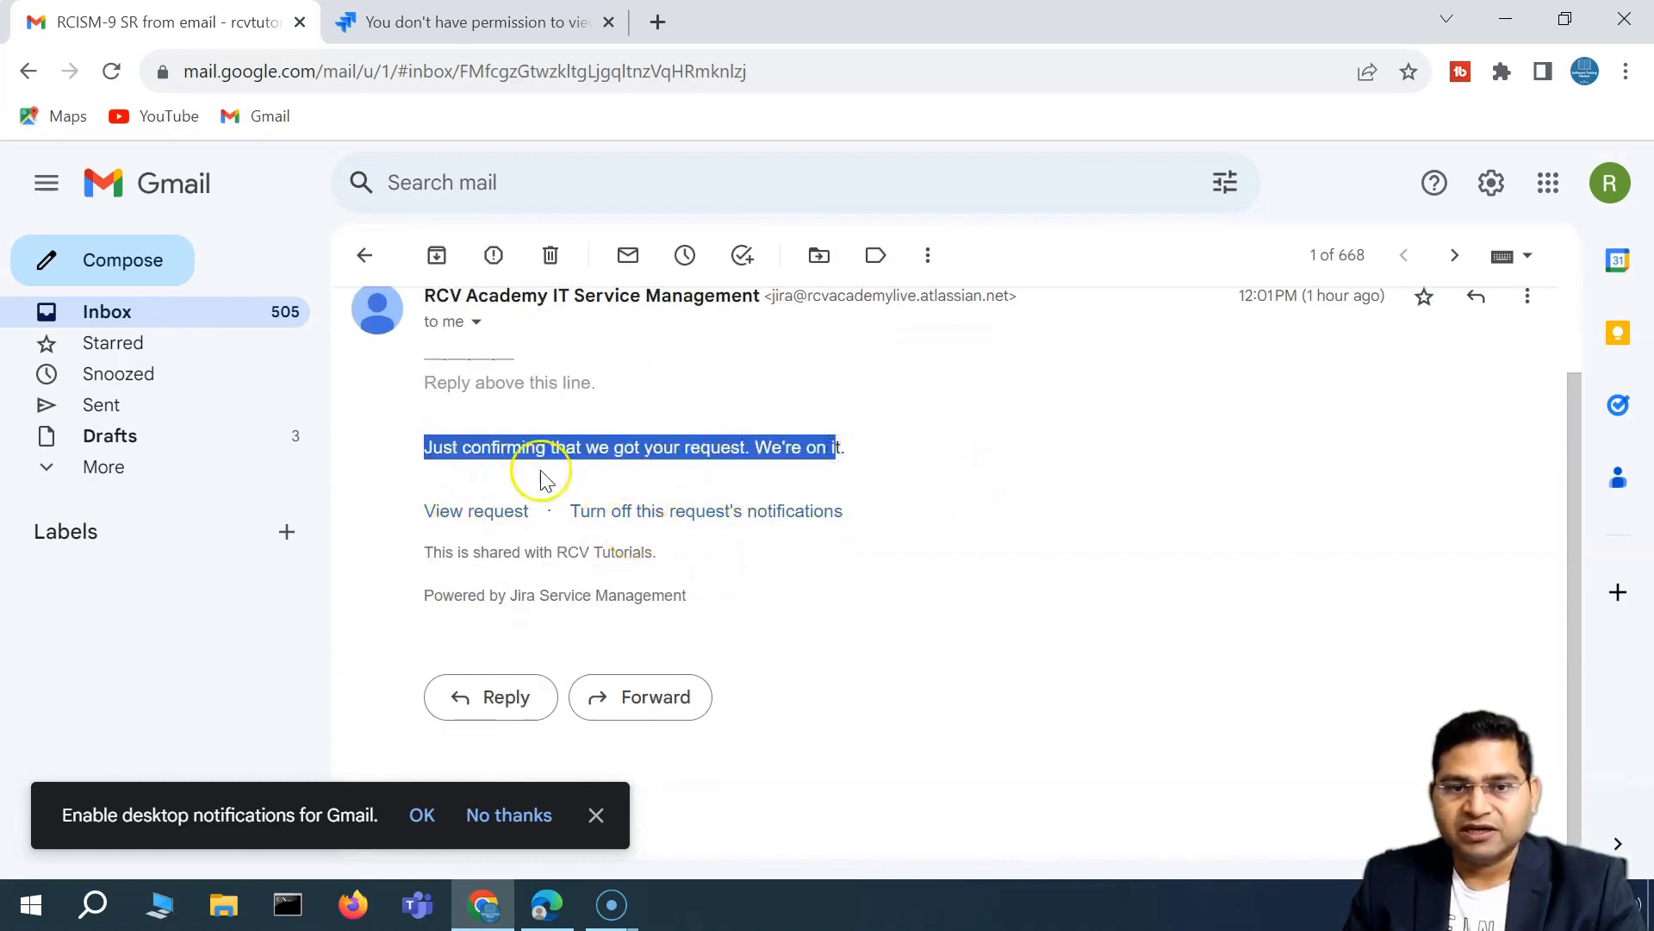
left_click(457, 451)
Step: Read through the rest of the confirmation email, then return to Jira's notification settings
scroll(517, 465, "up", 1)
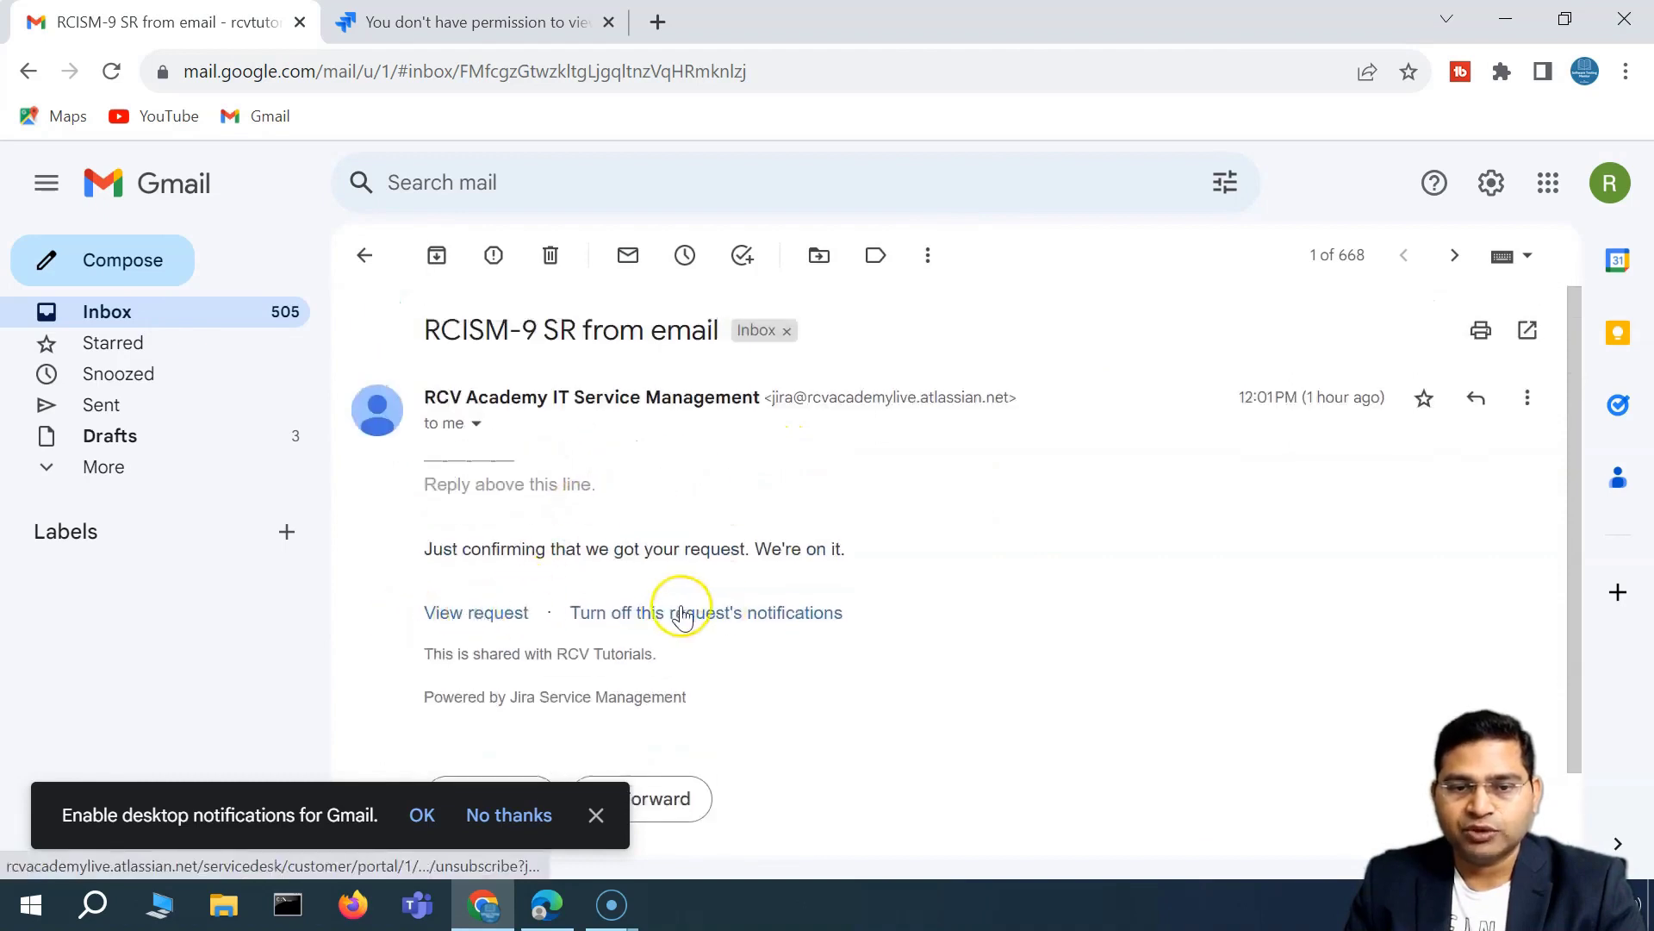
scroll(664, 634, "down", 1)
scroll(663, 634, "down", 1)
left_click_drag(690, 596, 426, 390)
scroll(603, 426, "up", 1)
left_click(627, 510)
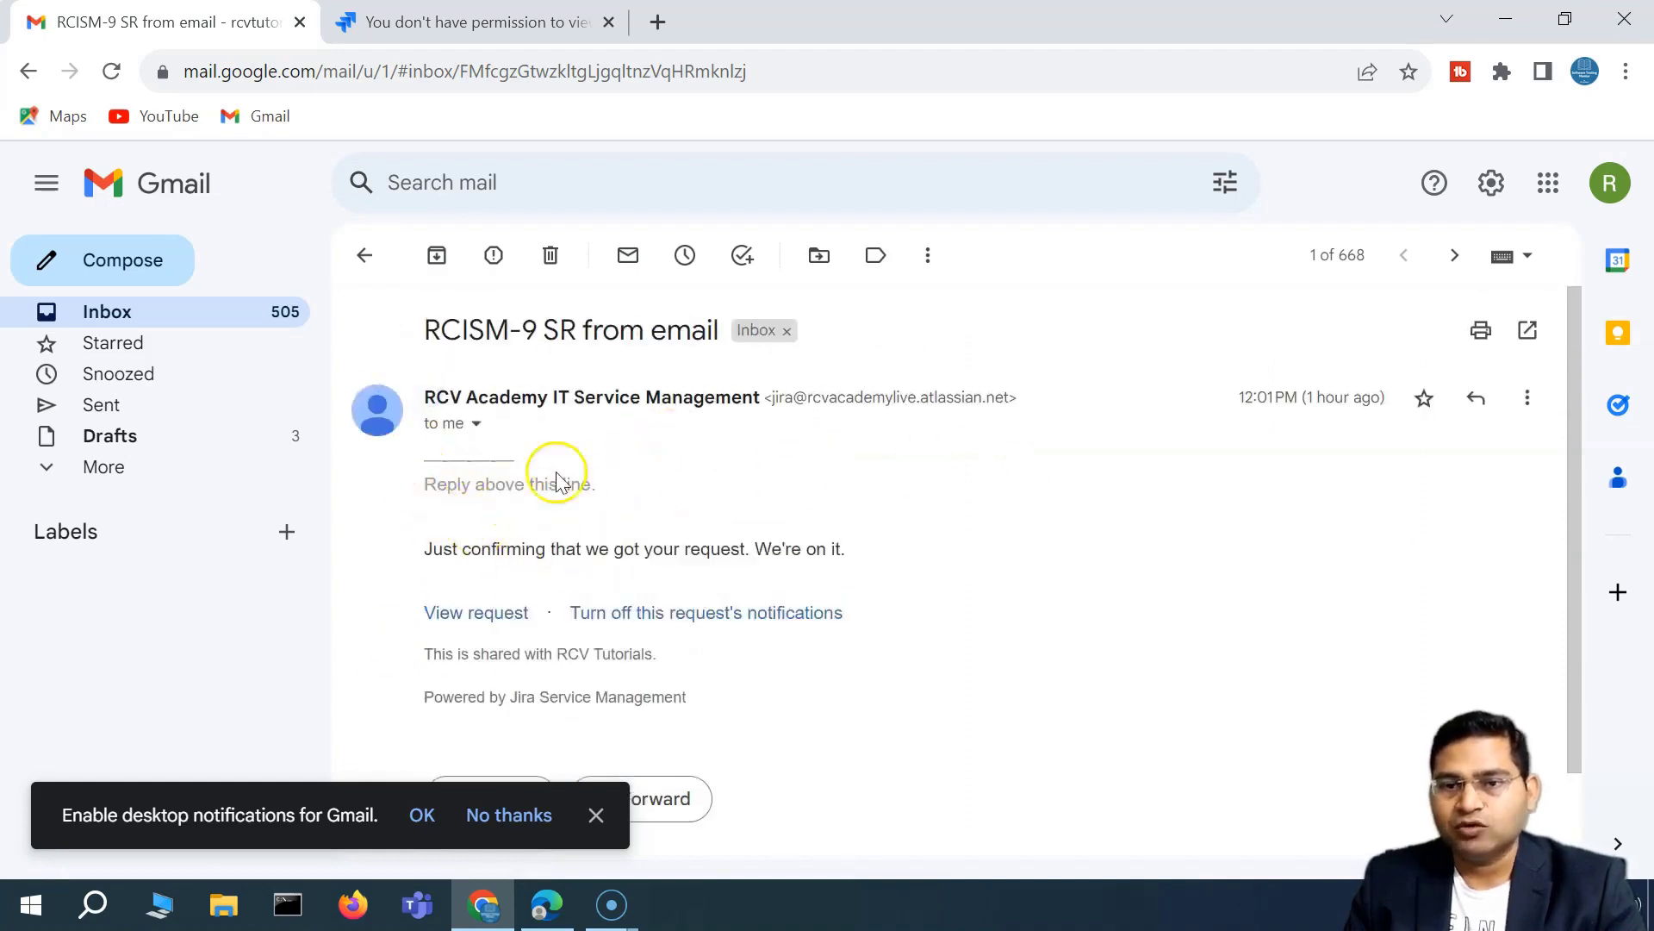
scroll(872, 657, "down", 1)
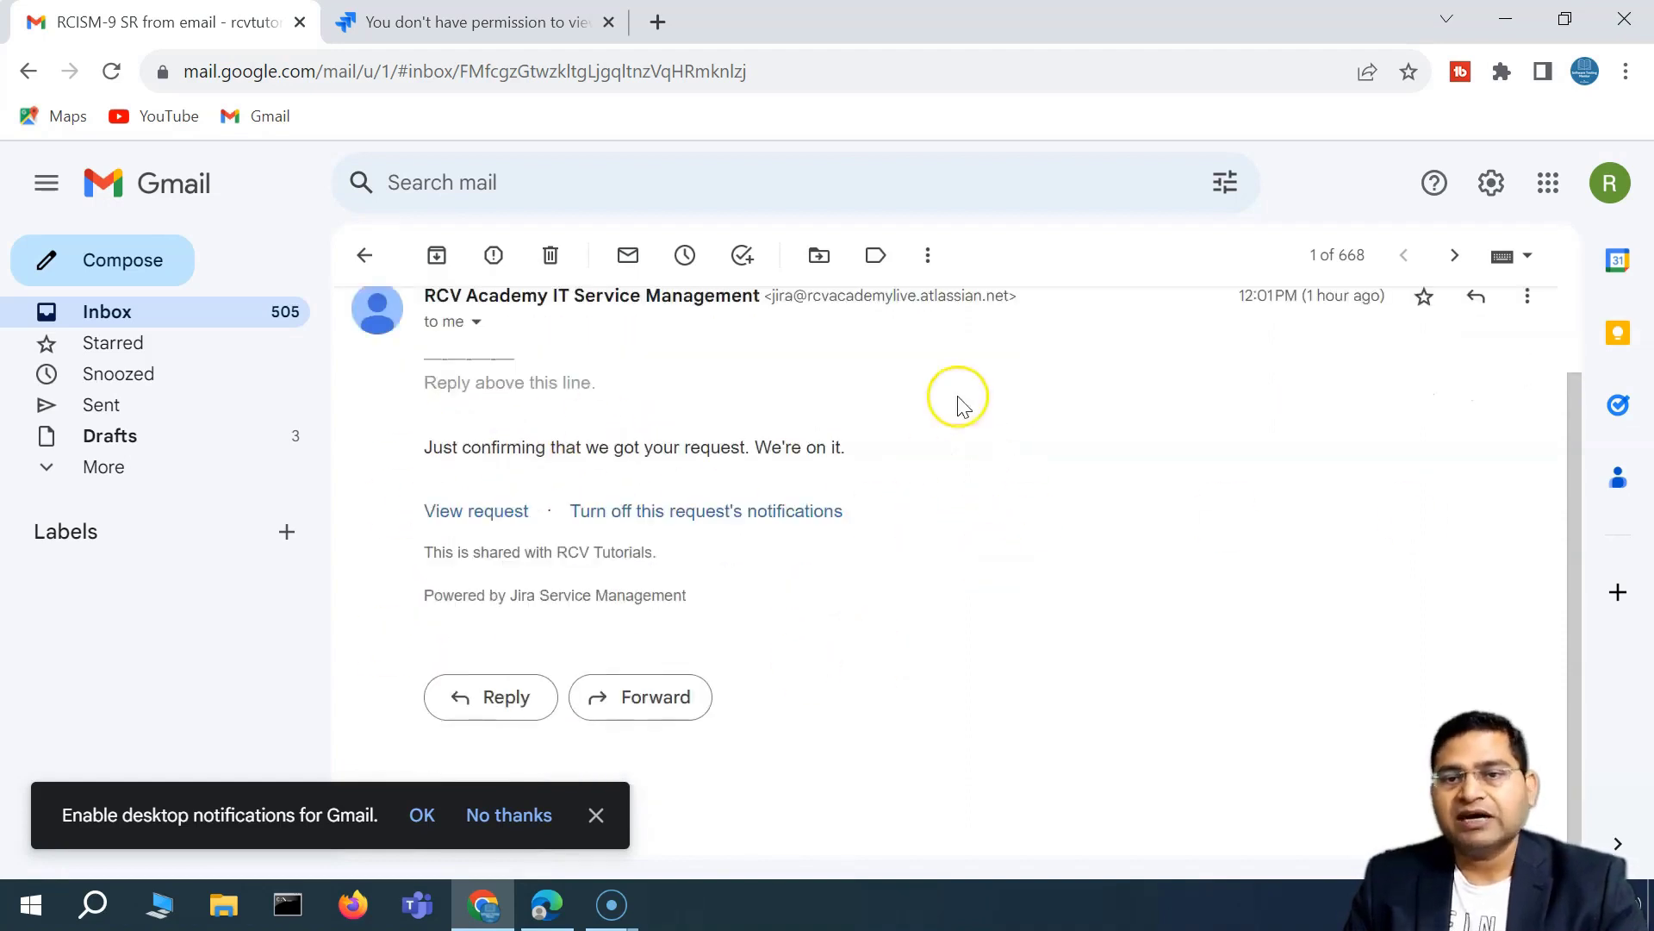
left_click(546, 904)
scroll(259, 578, "down", 3)
Step: Open Edit templates and scroll through the HTML styles and the HTML & CSS preview
left_click(263, 572)
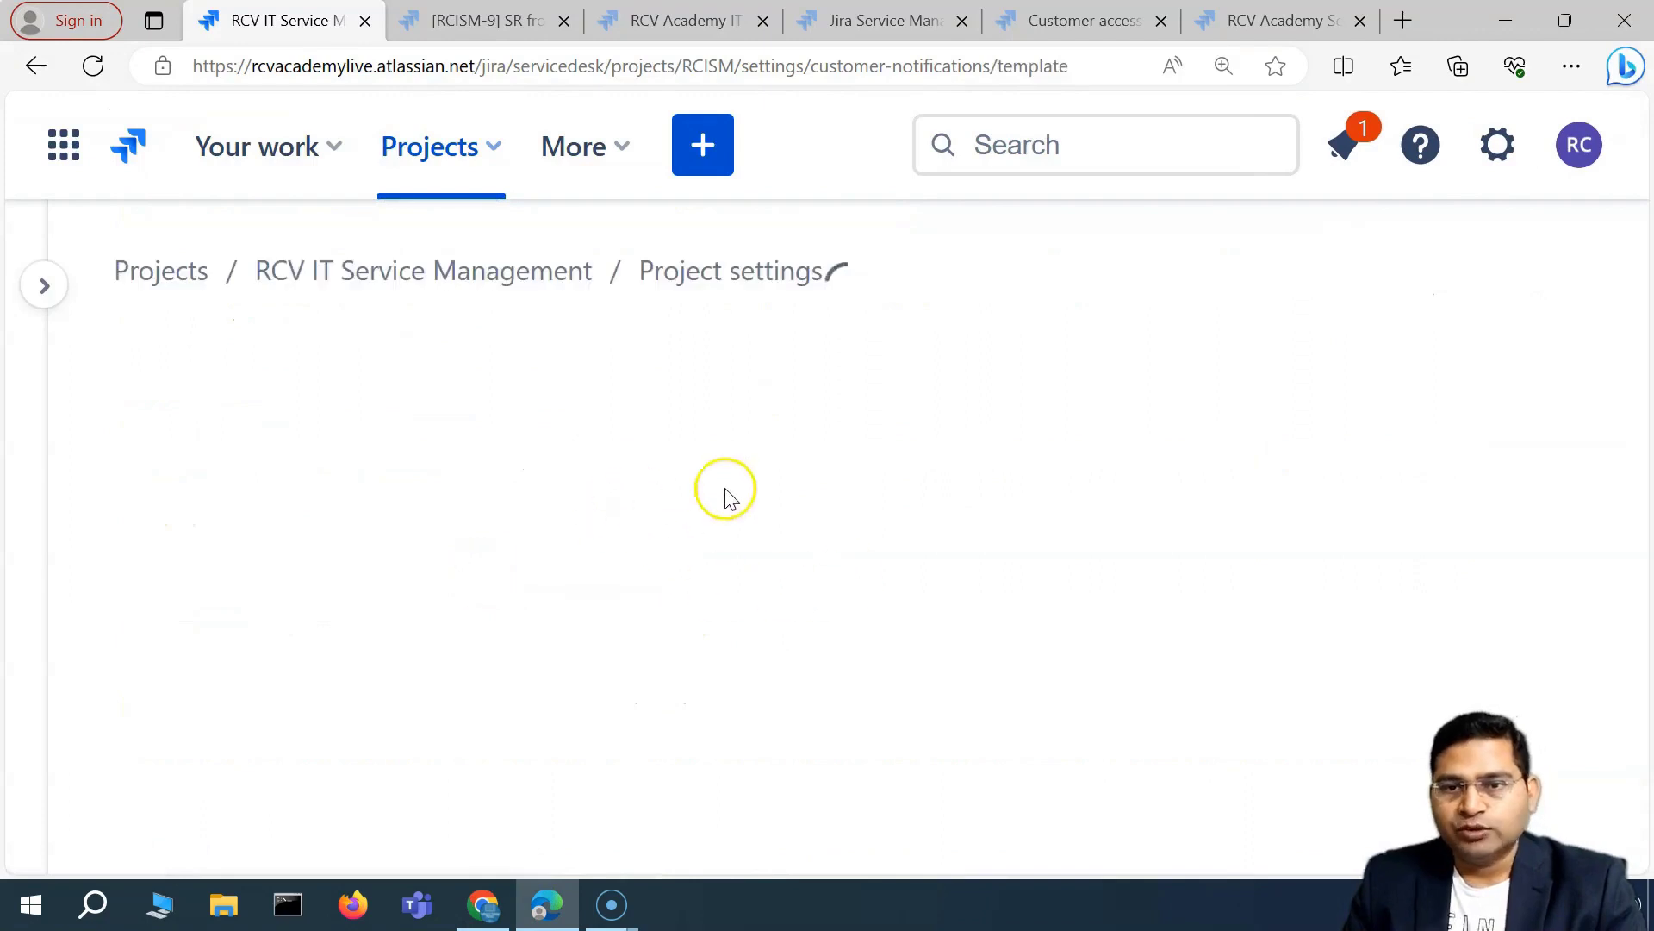
scroll(894, 600, "down", 5)
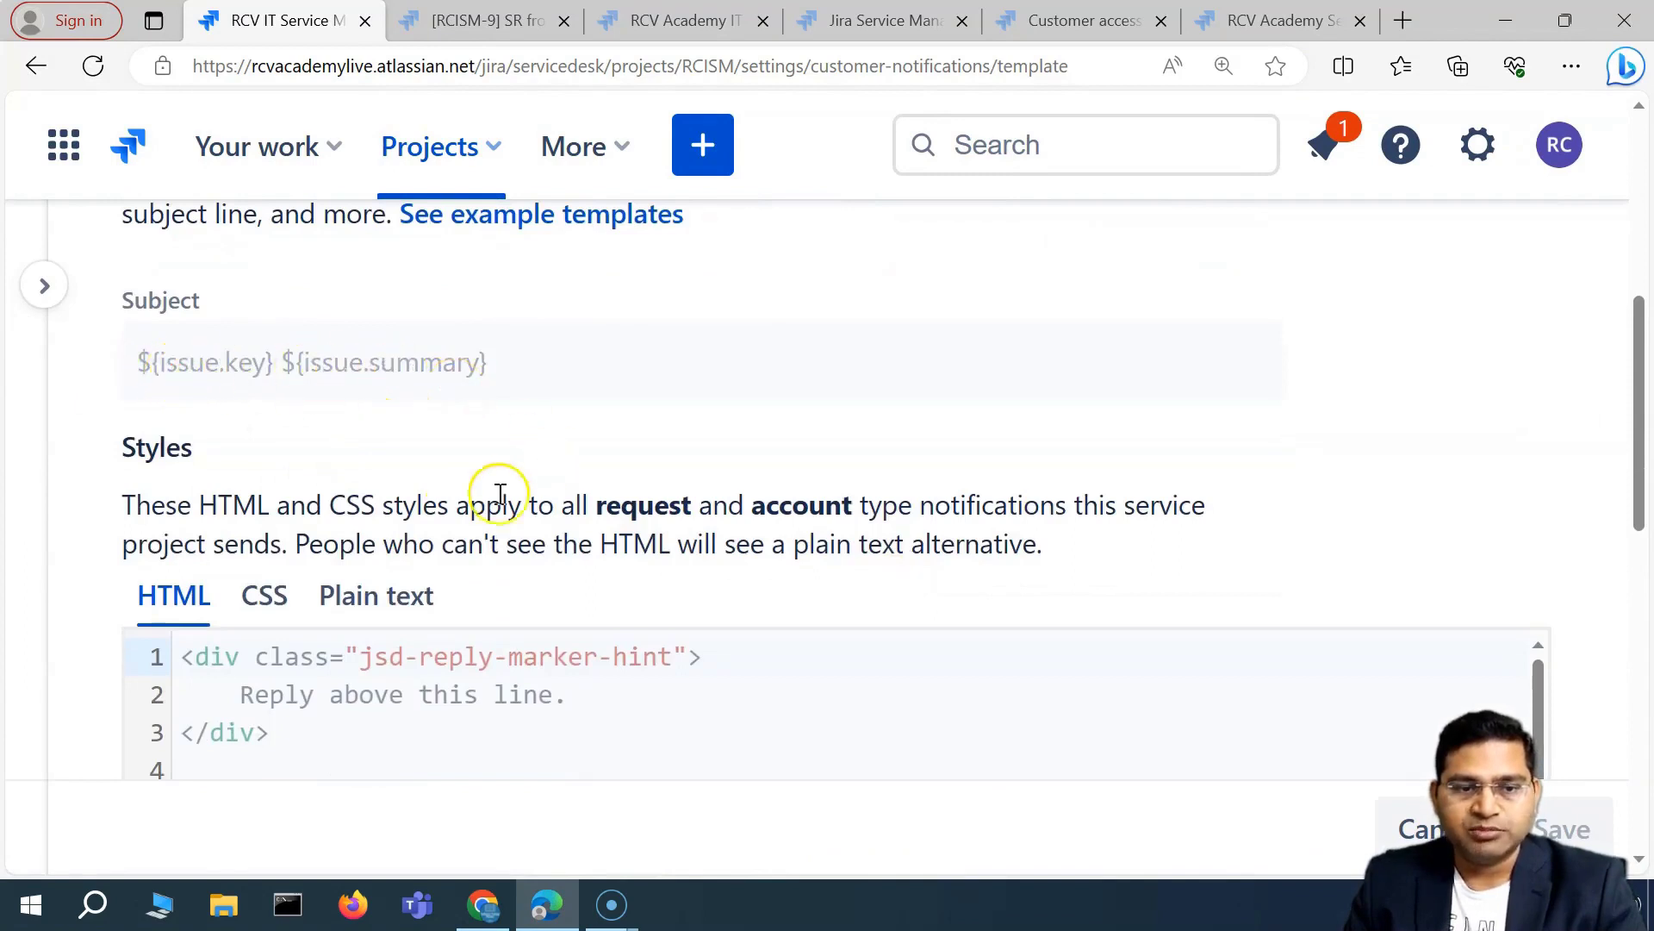
scroll(500, 493, "down", 1)
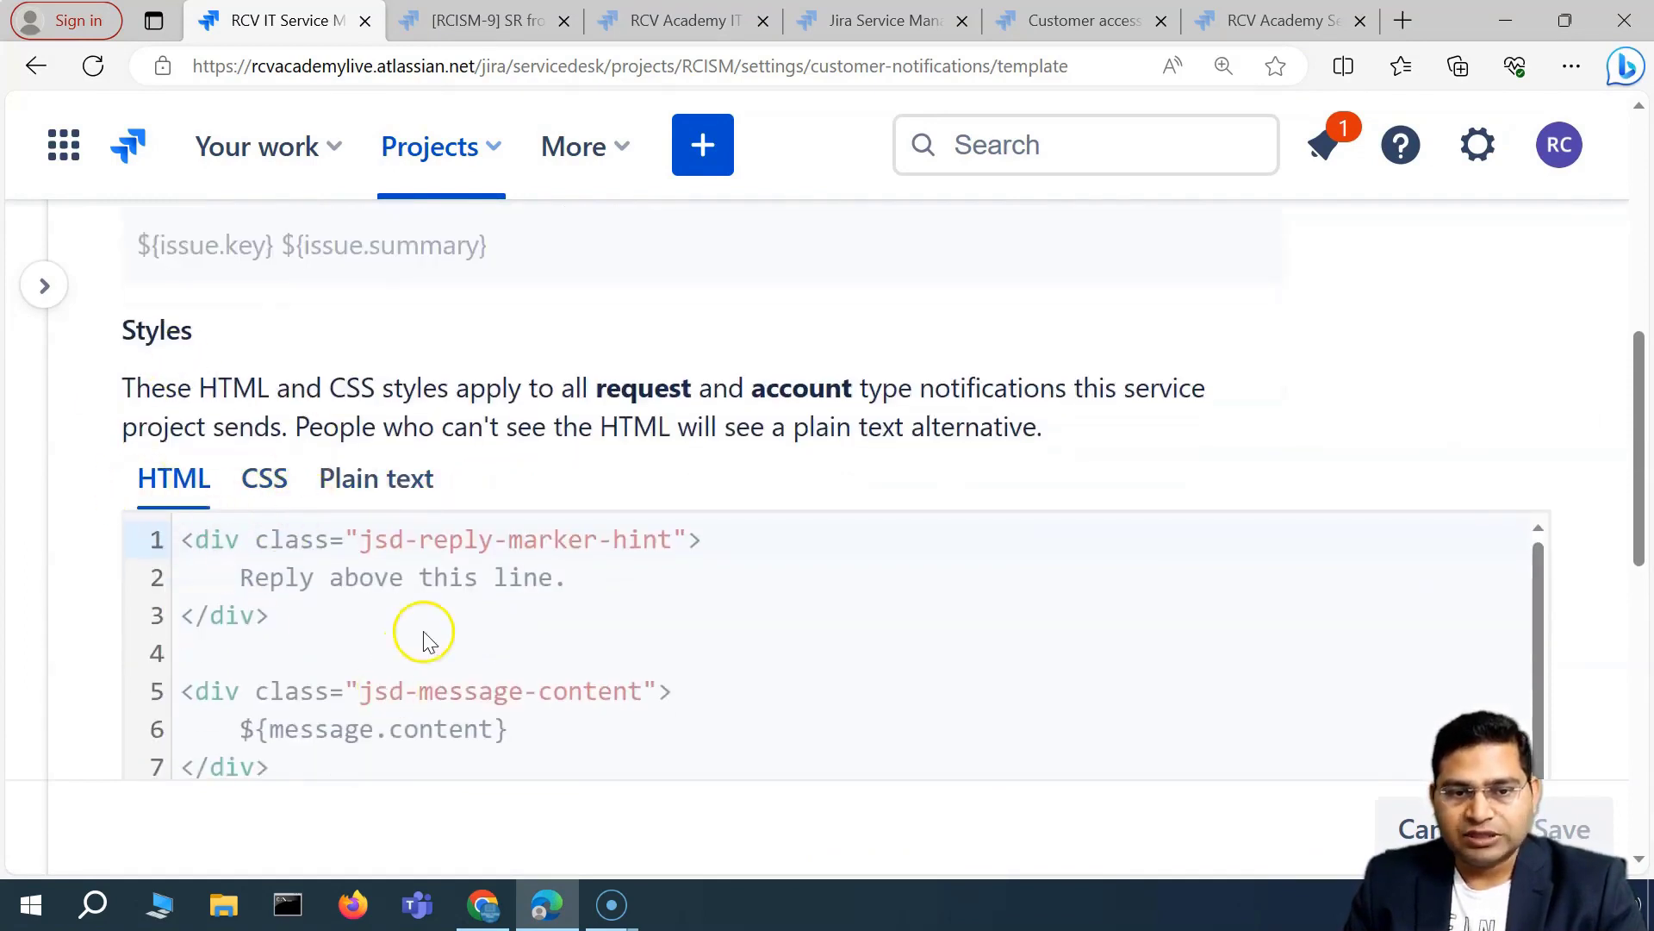
left_click_drag(243, 577, 543, 580)
scroll(406, 735, "down", 3)
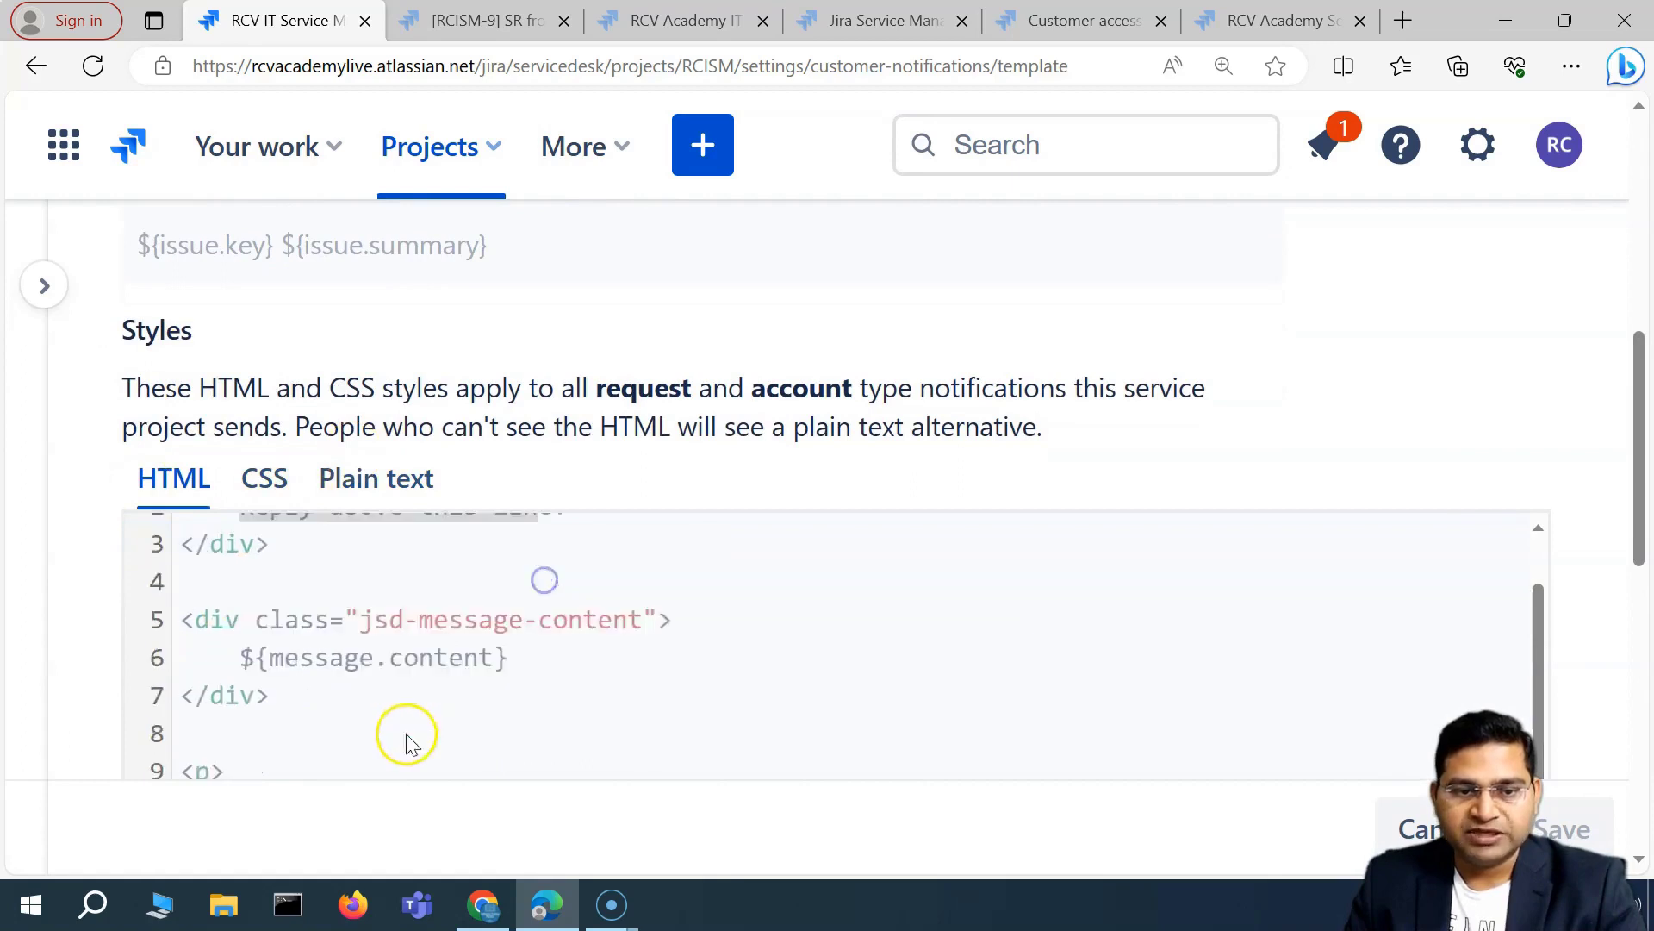
scroll(293, 685, "down", 6)
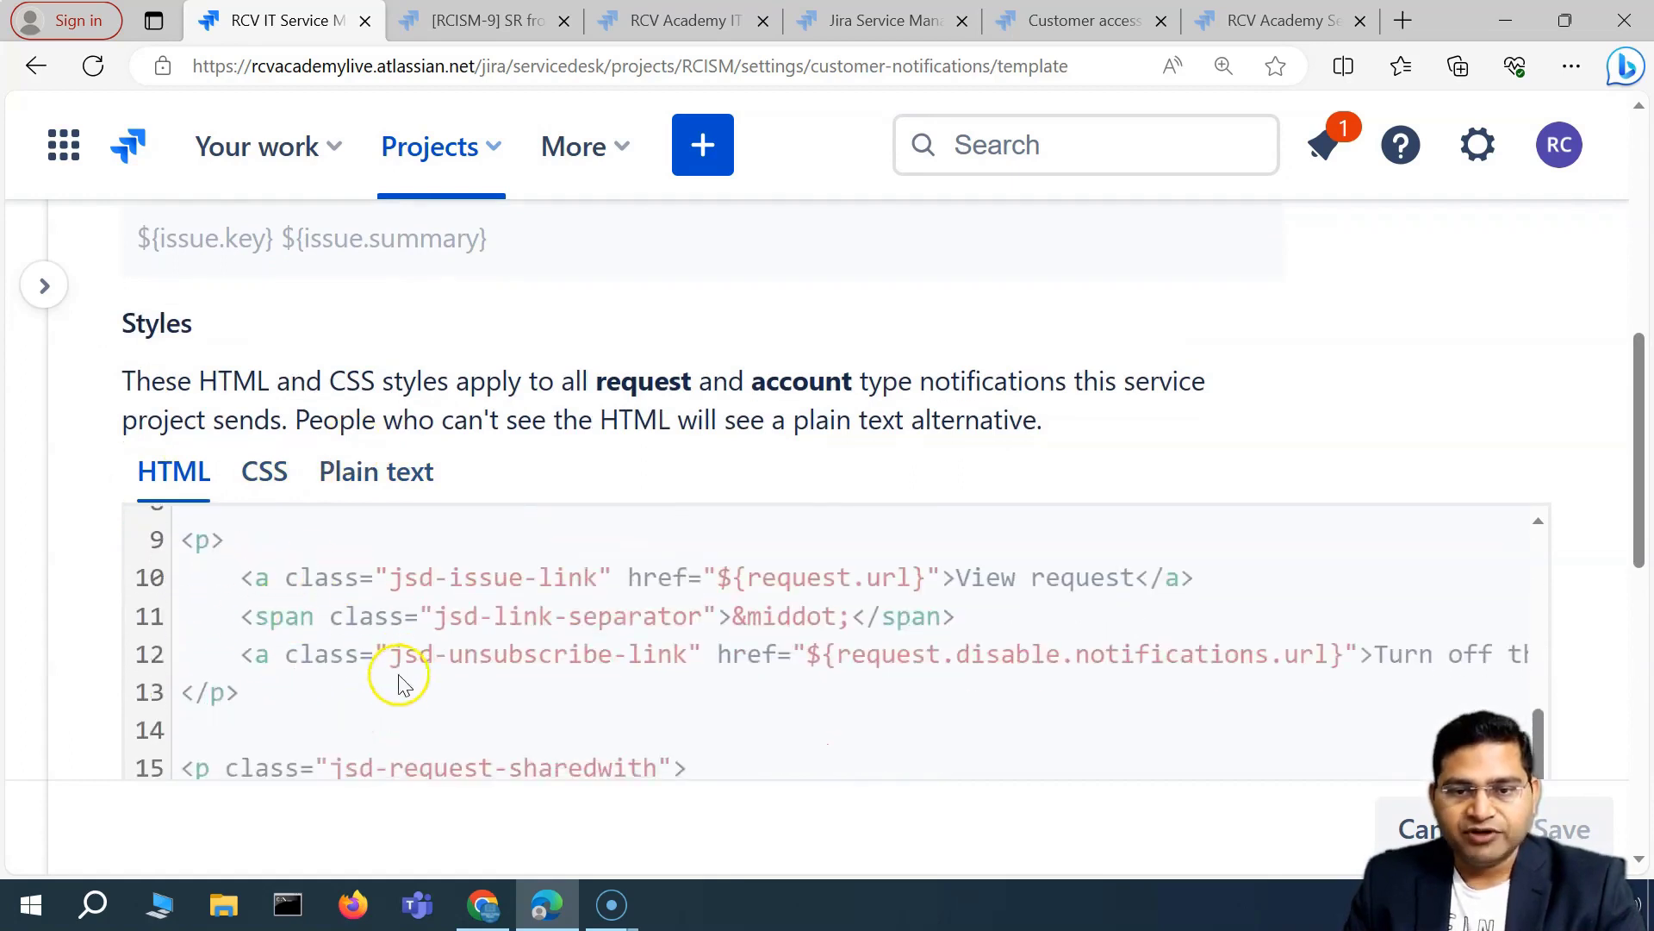
scroll(463, 637, "down", 4)
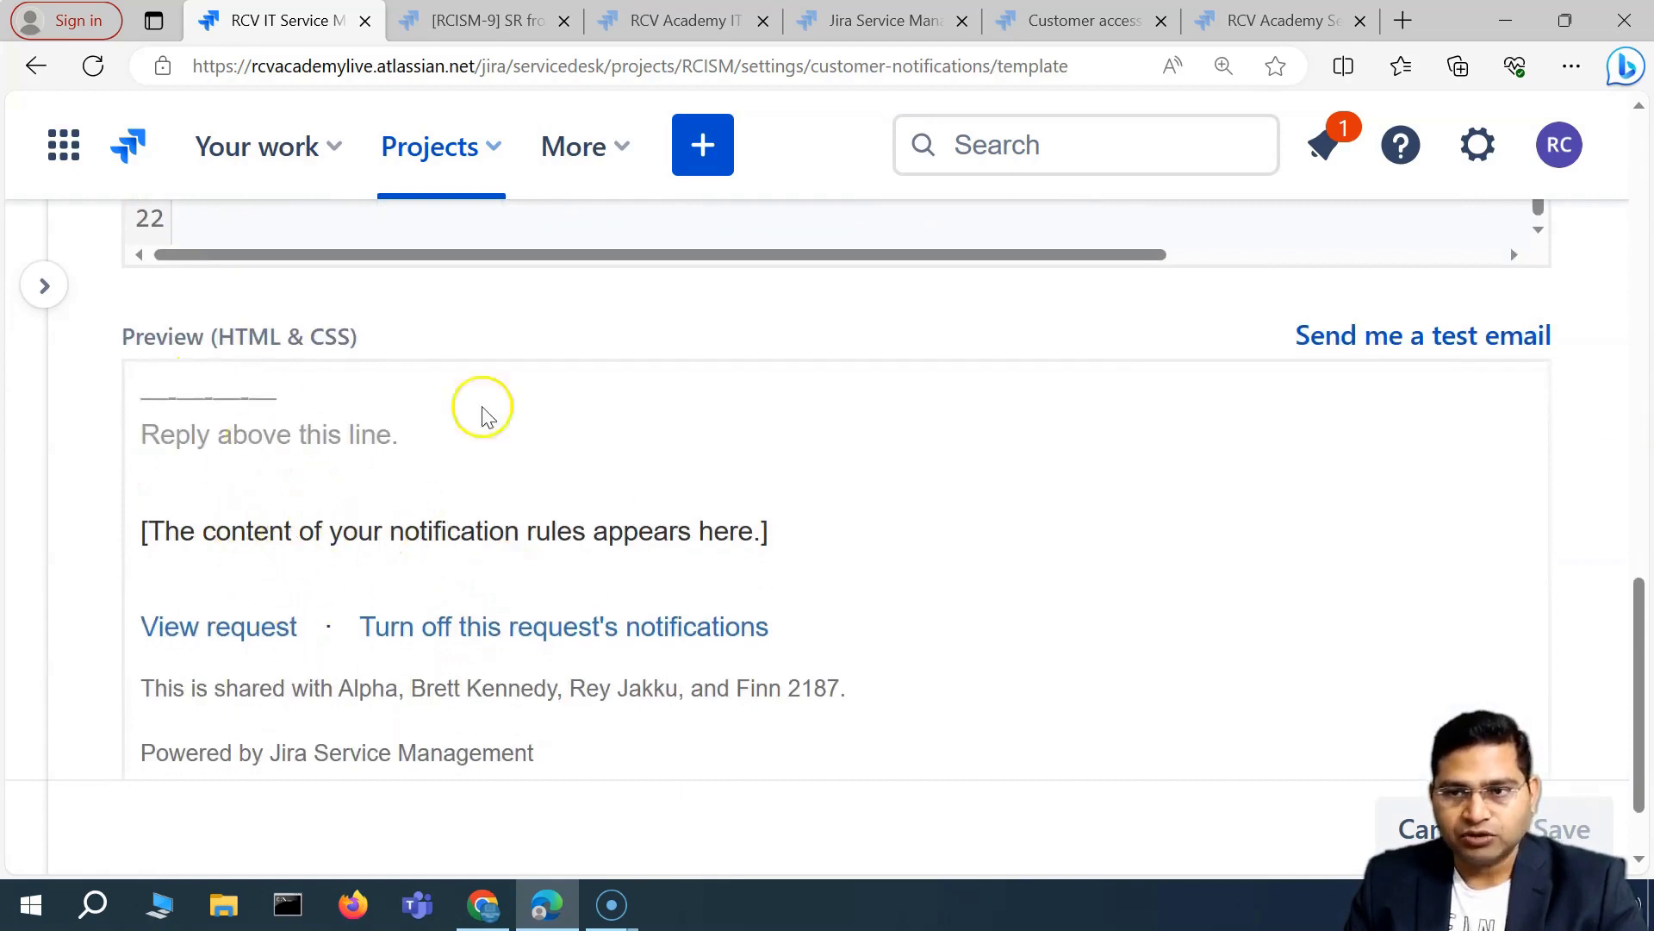
scroll(739, 665, "down", 2)
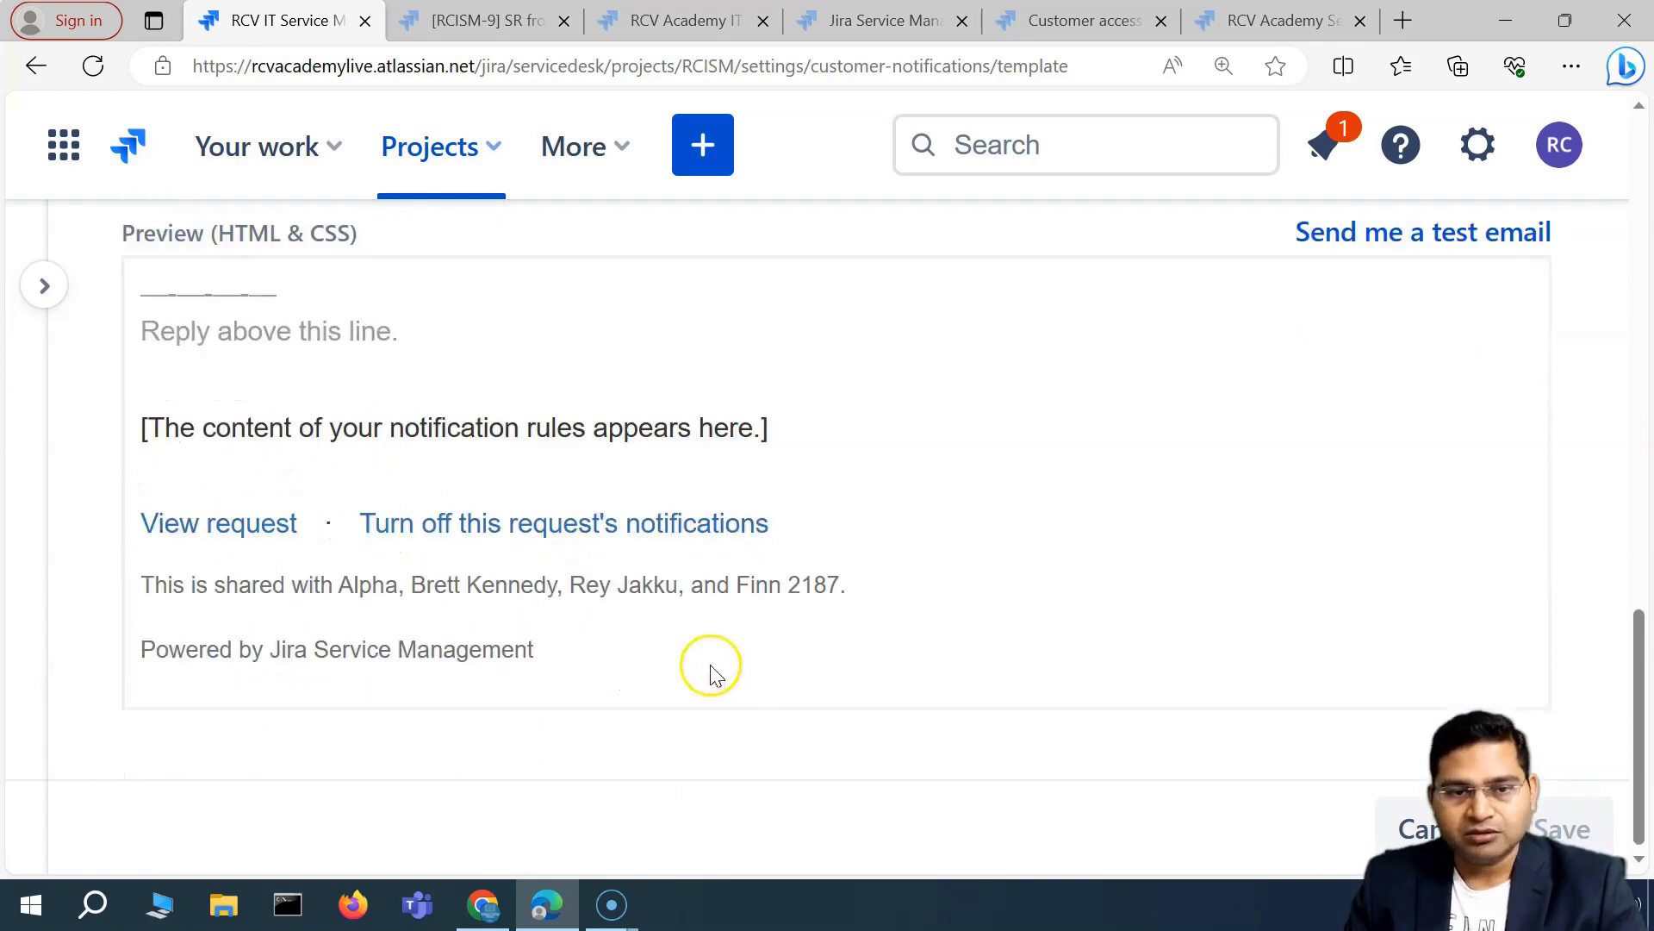
Step: Compare the template with the received email in Gmail, then rescroll the Templates page
left_click(483, 904)
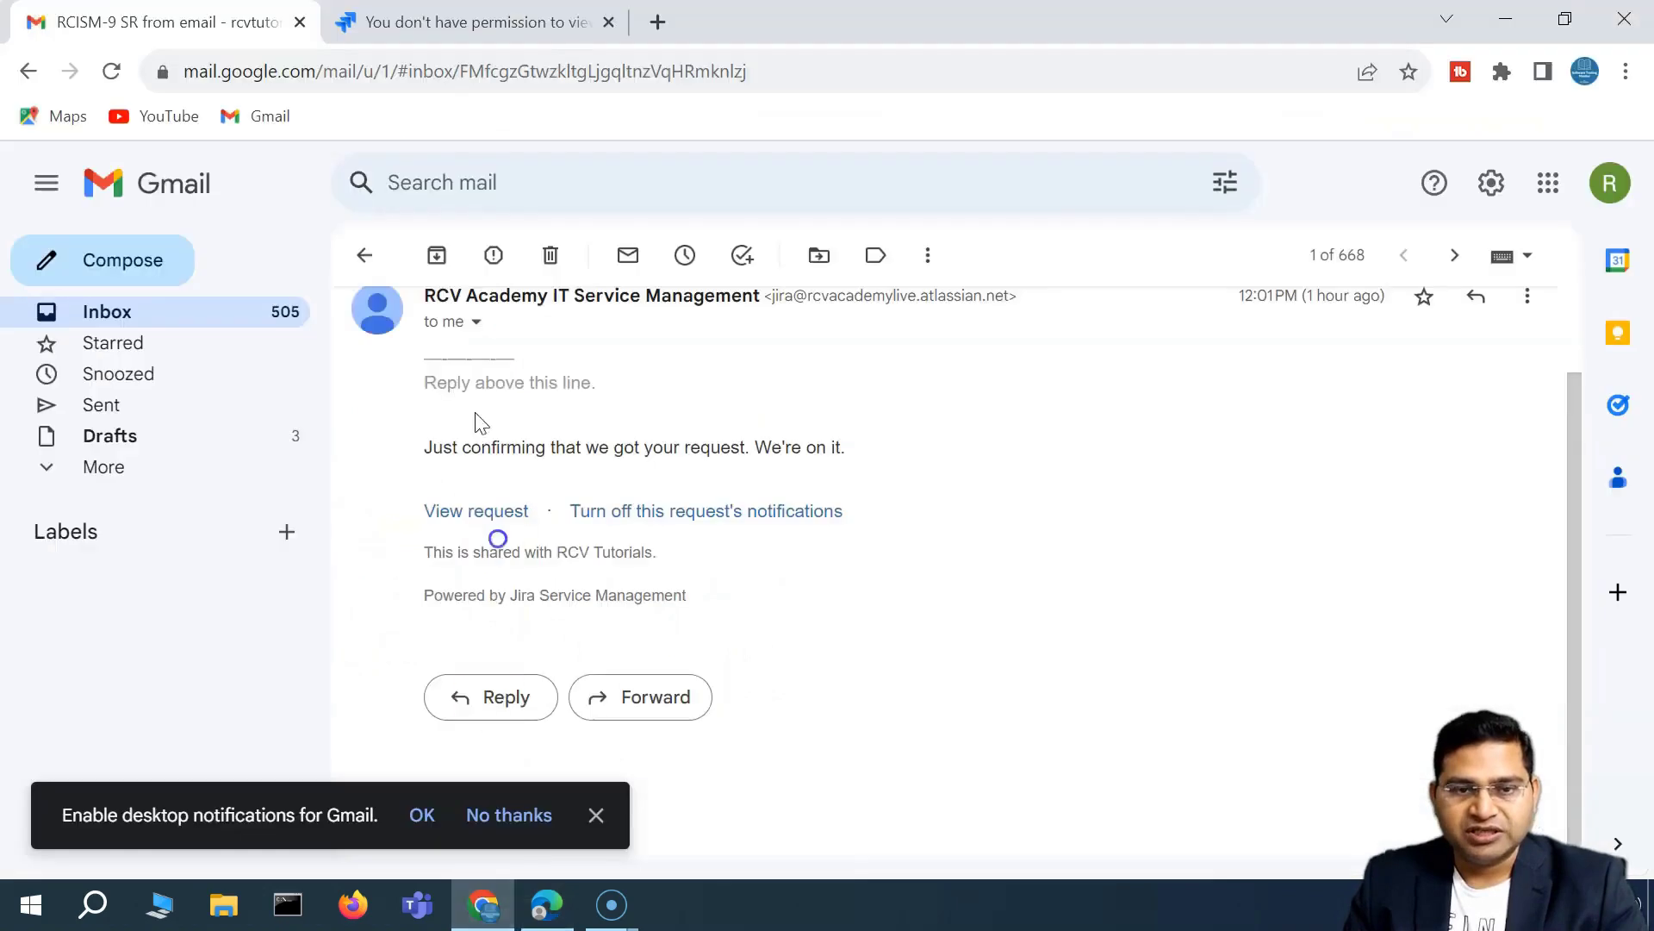
left_click(544, 901)
scroll(517, 604, "up", 5)
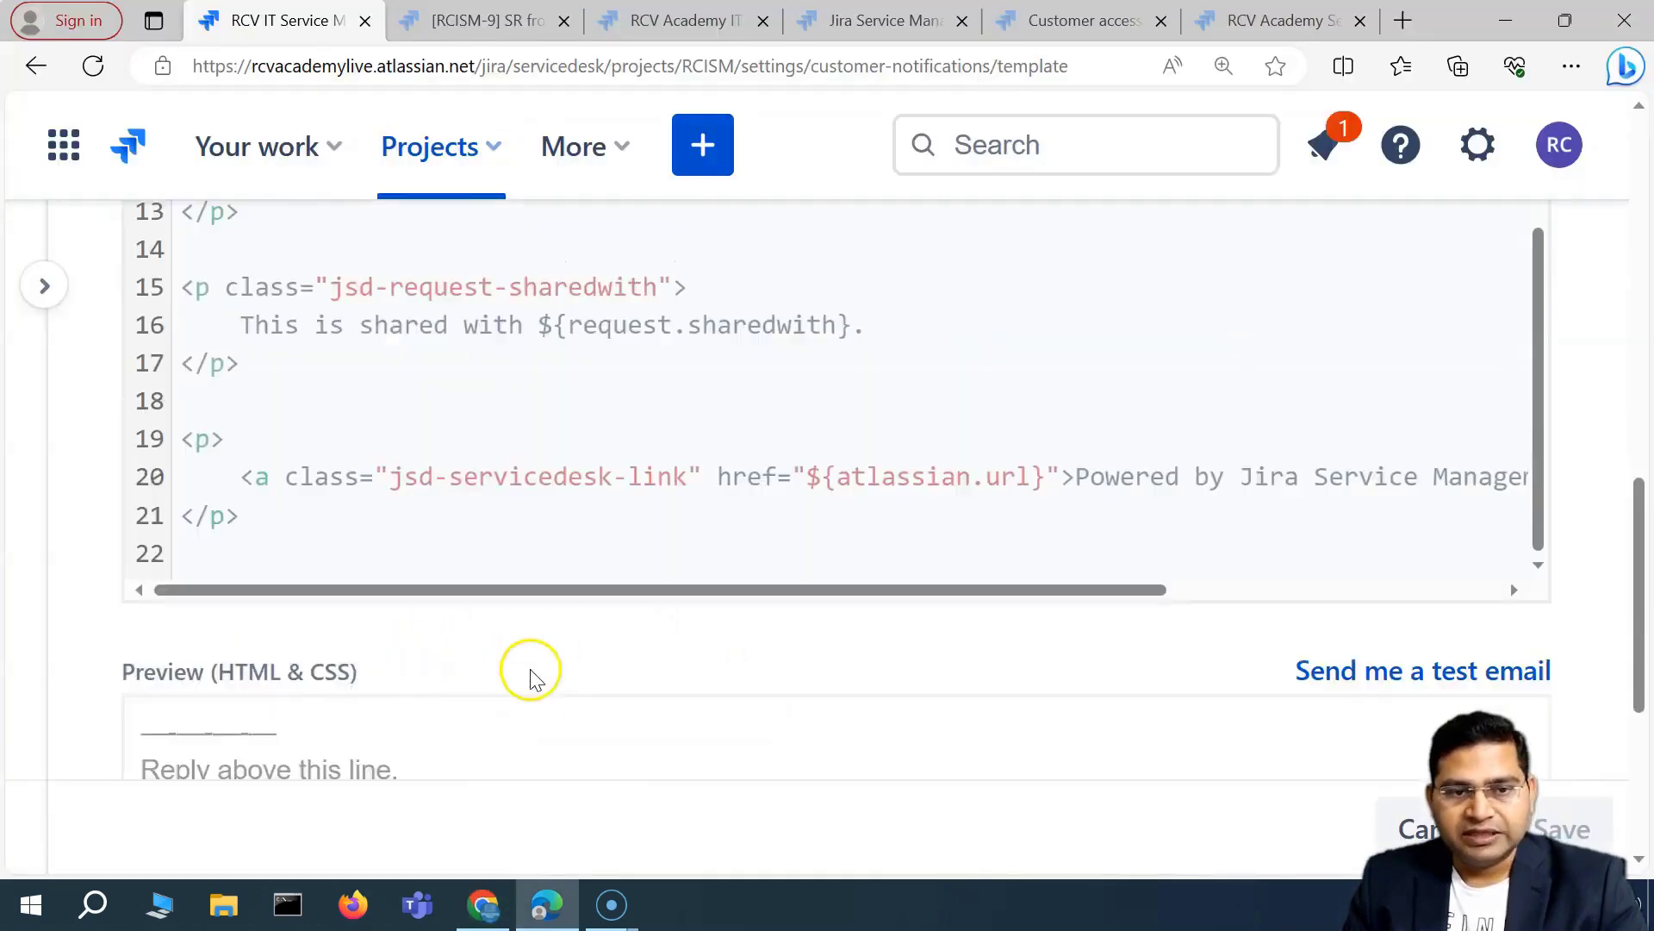
scroll(1146, 578, "up", 10)
scroll(756, 591, "up", 5)
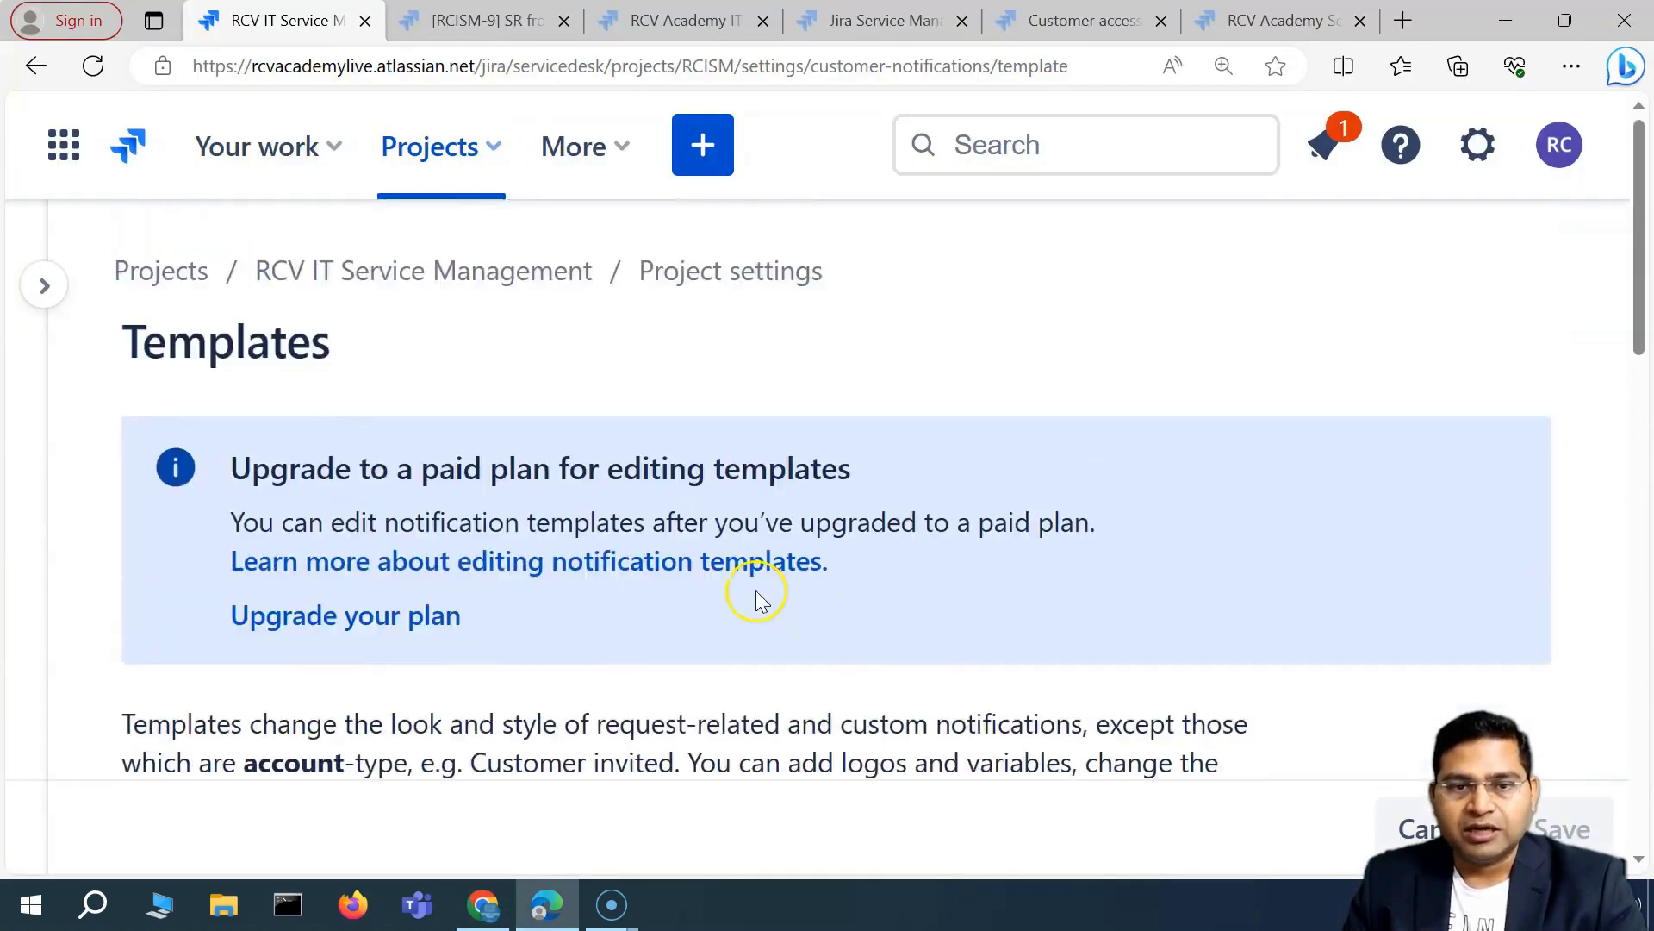
scroll(405, 591, "down", 4)
scroll(545, 616, "down", 4)
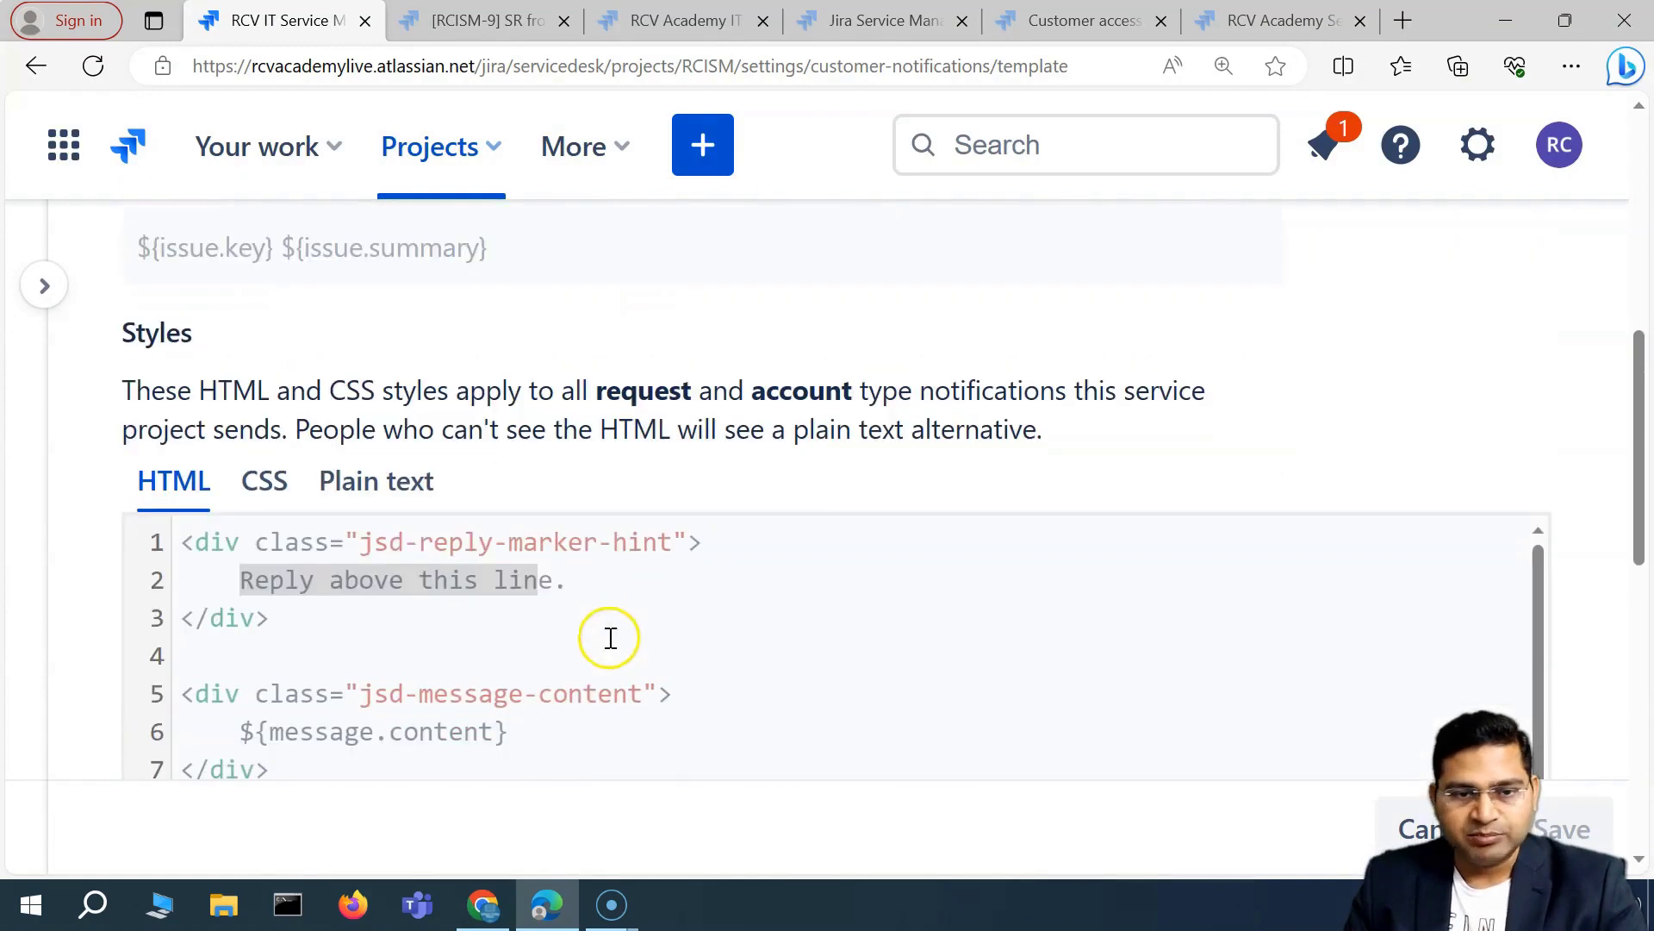
Step: Show the template styles in Plain text, then HTML, scrolling through the code and preview
left_click(269, 487)
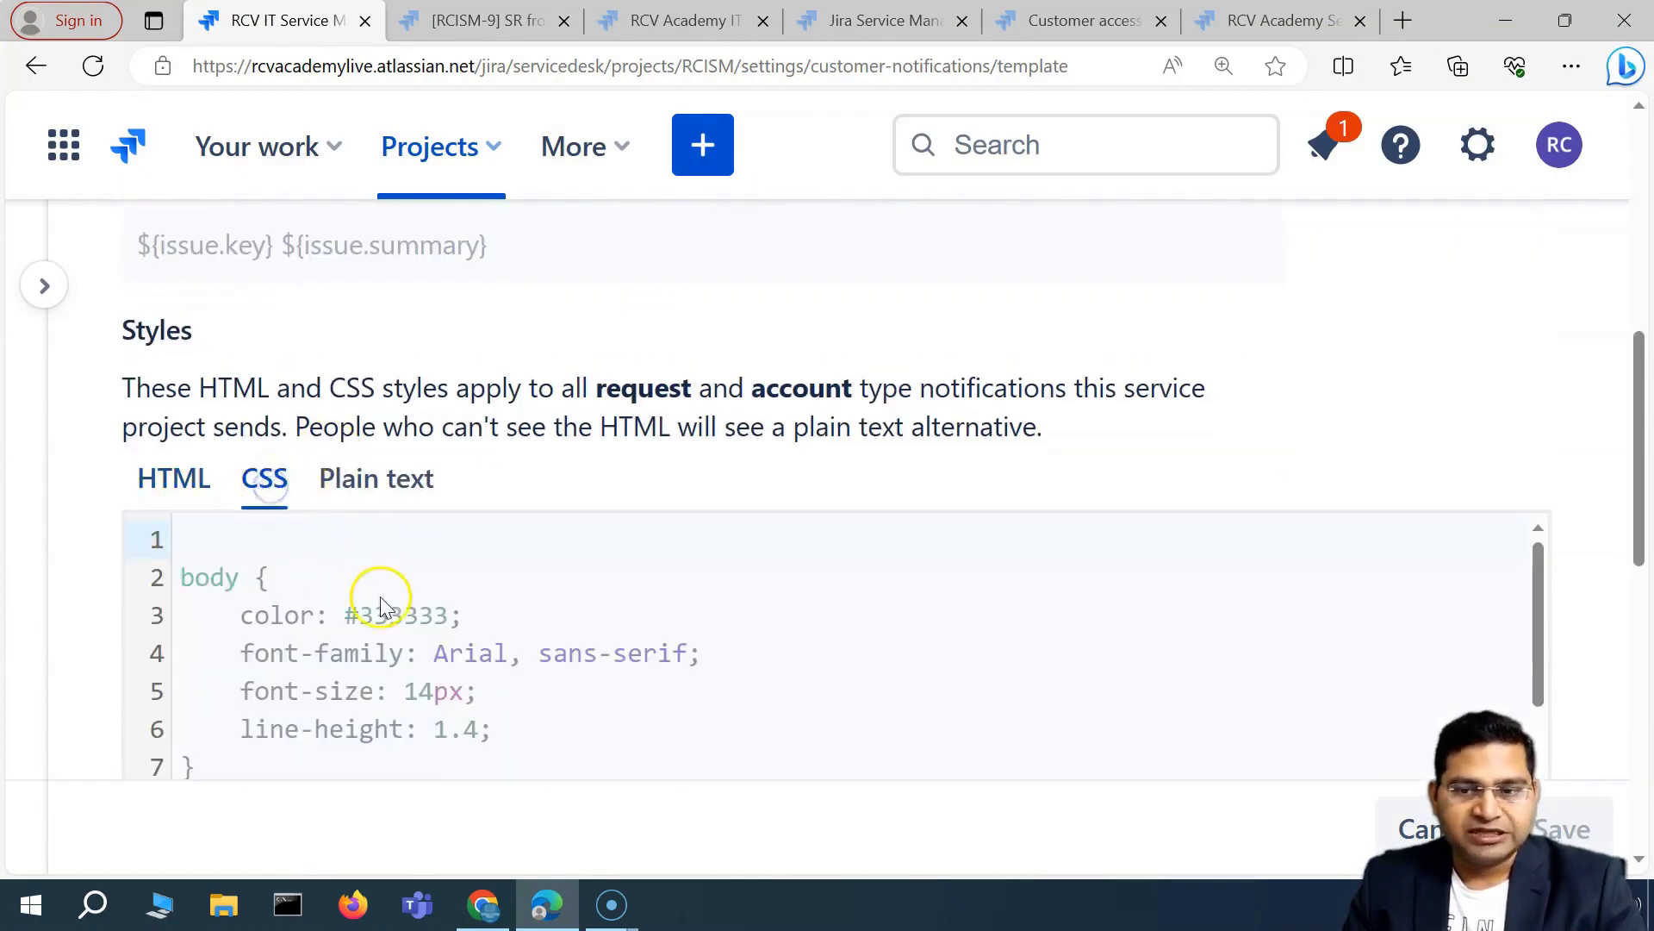
scroll(435, 579, "down", 3)
left_click(376, 485)
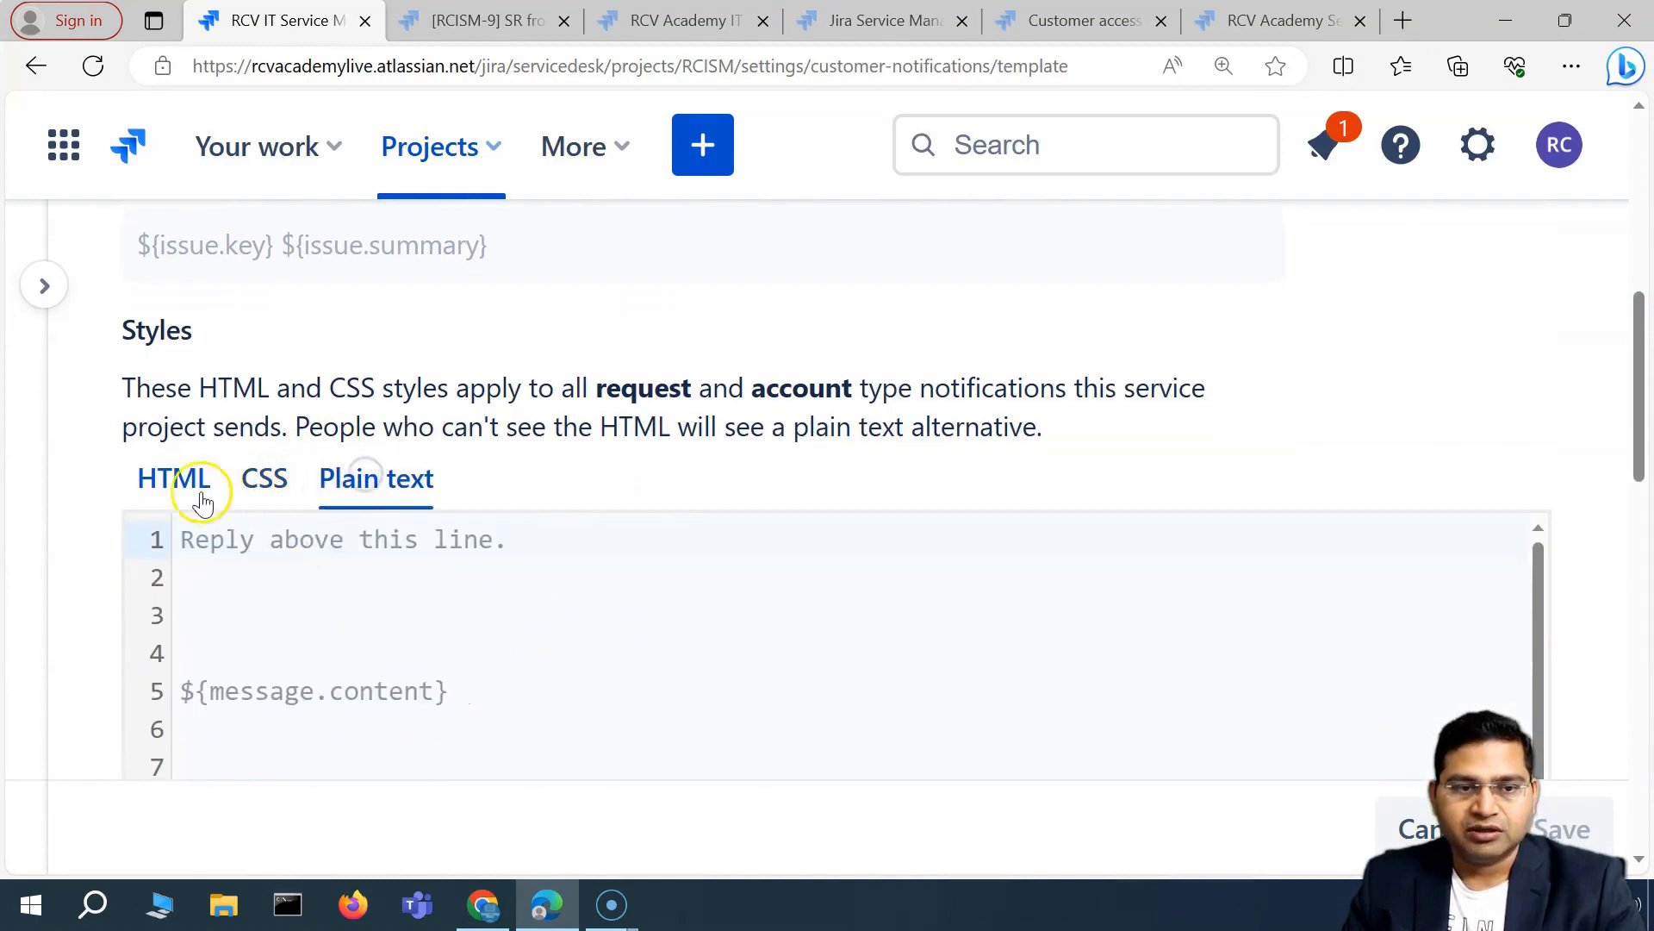
left_click(199, 488)
scroll(714, 648, "down", 2)
scroll(715, 648, "down", 10)
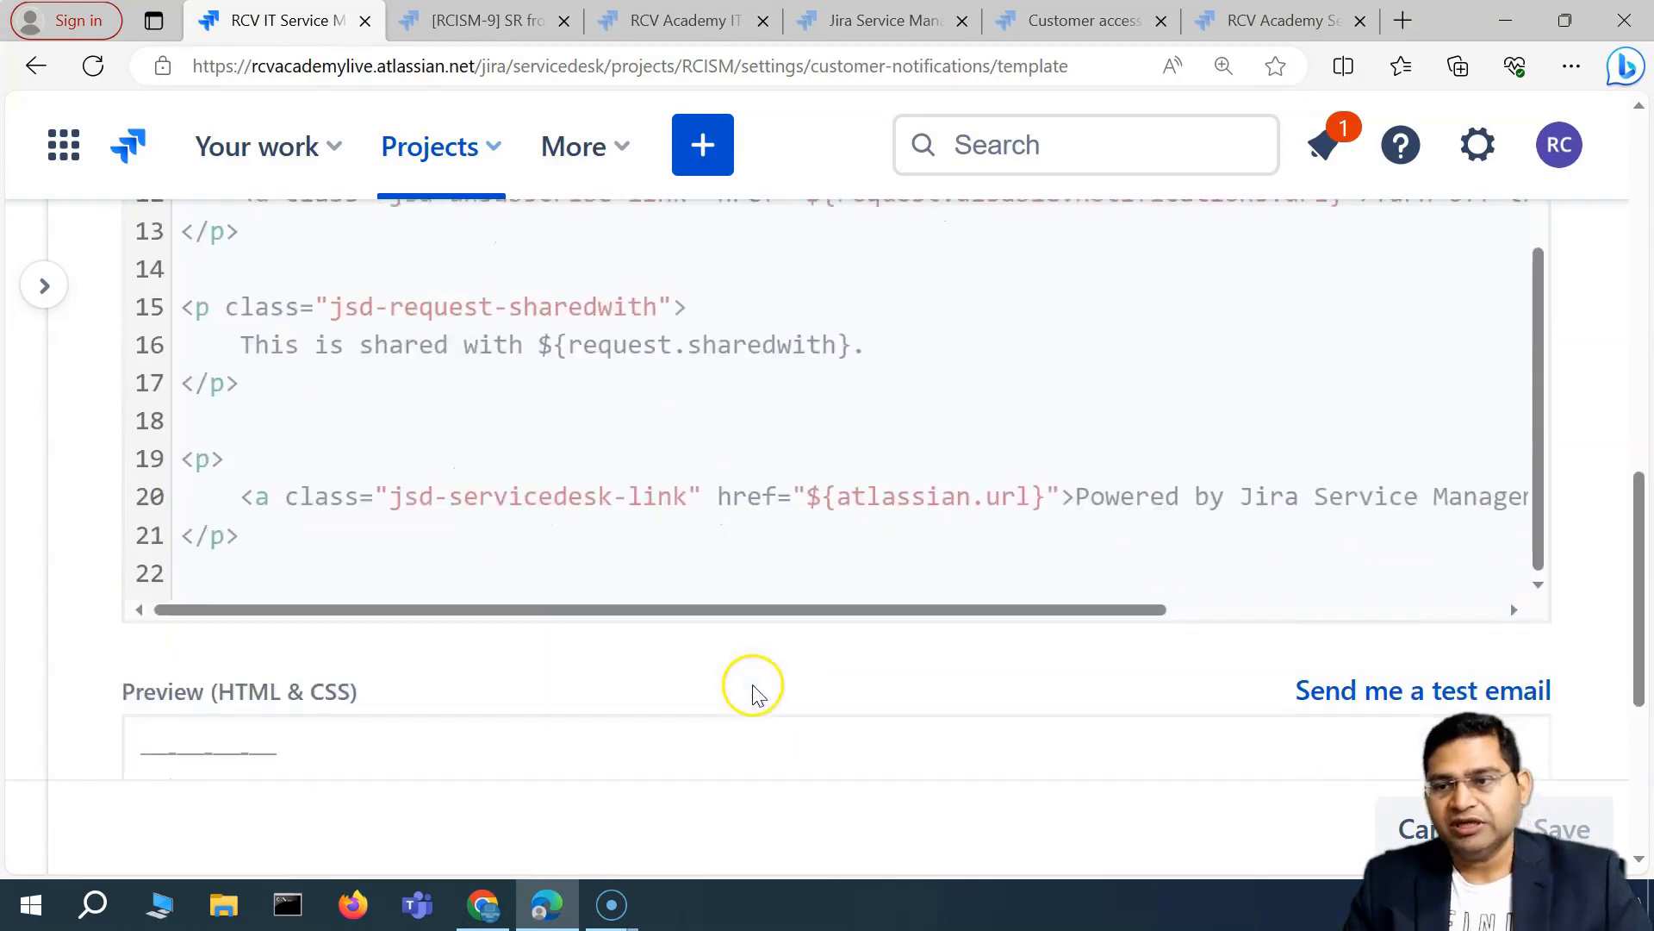
scroll(499, 579, "up", 10)
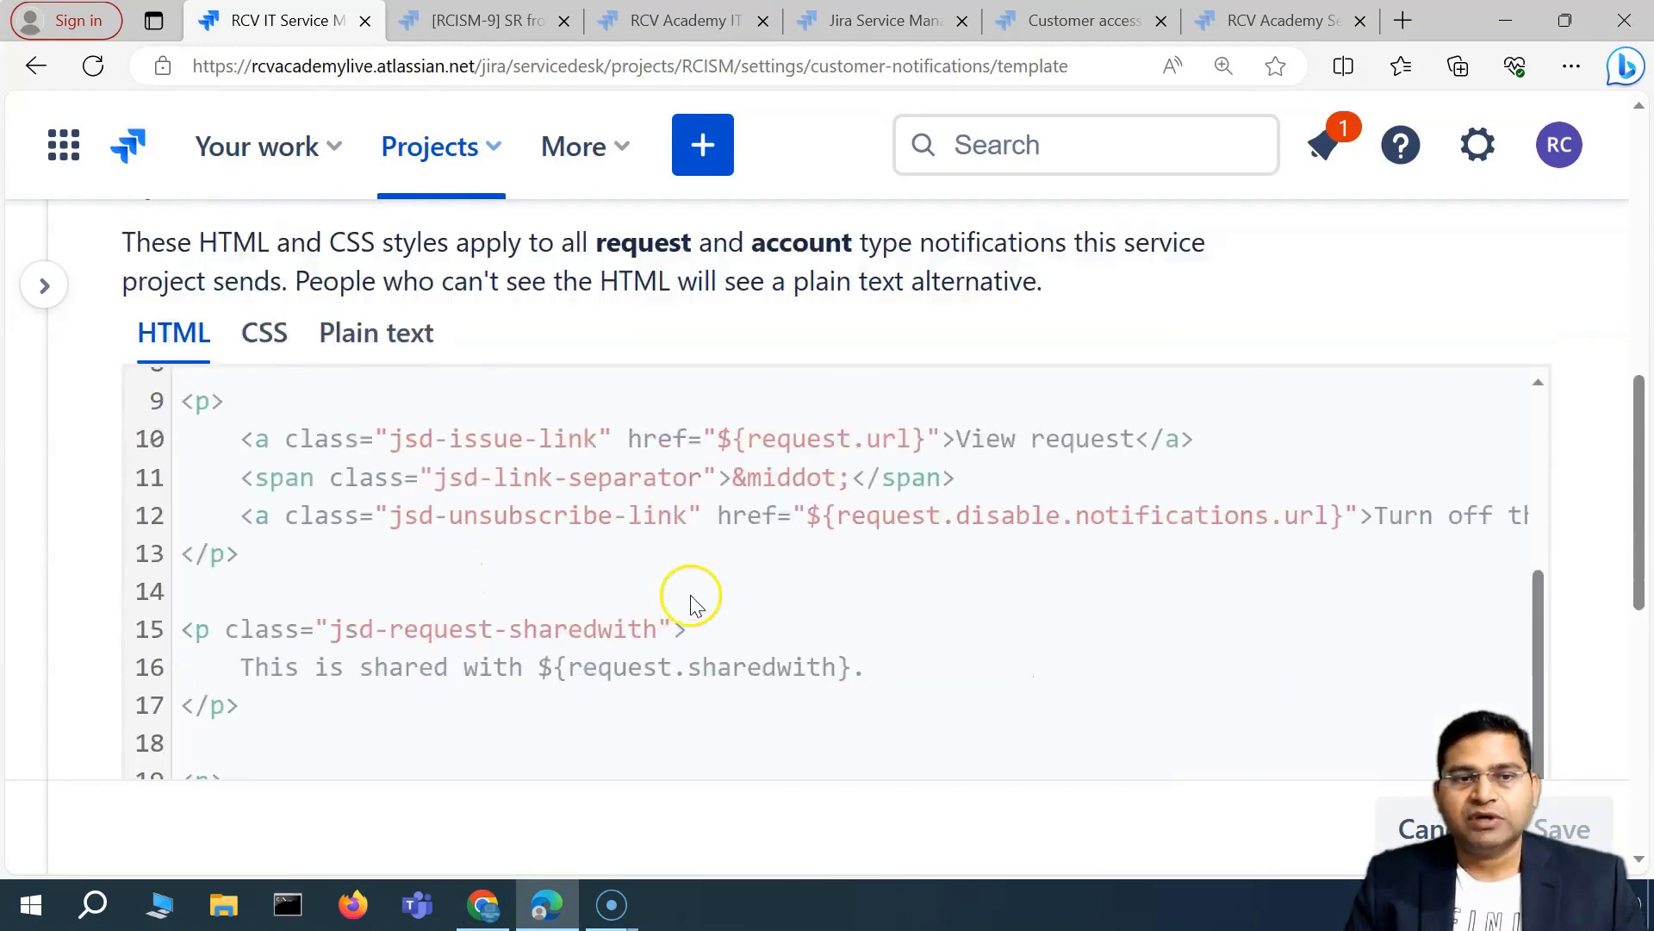
scroll(569, 610, "down", 3)
scroll(570, 610, "up", 5)
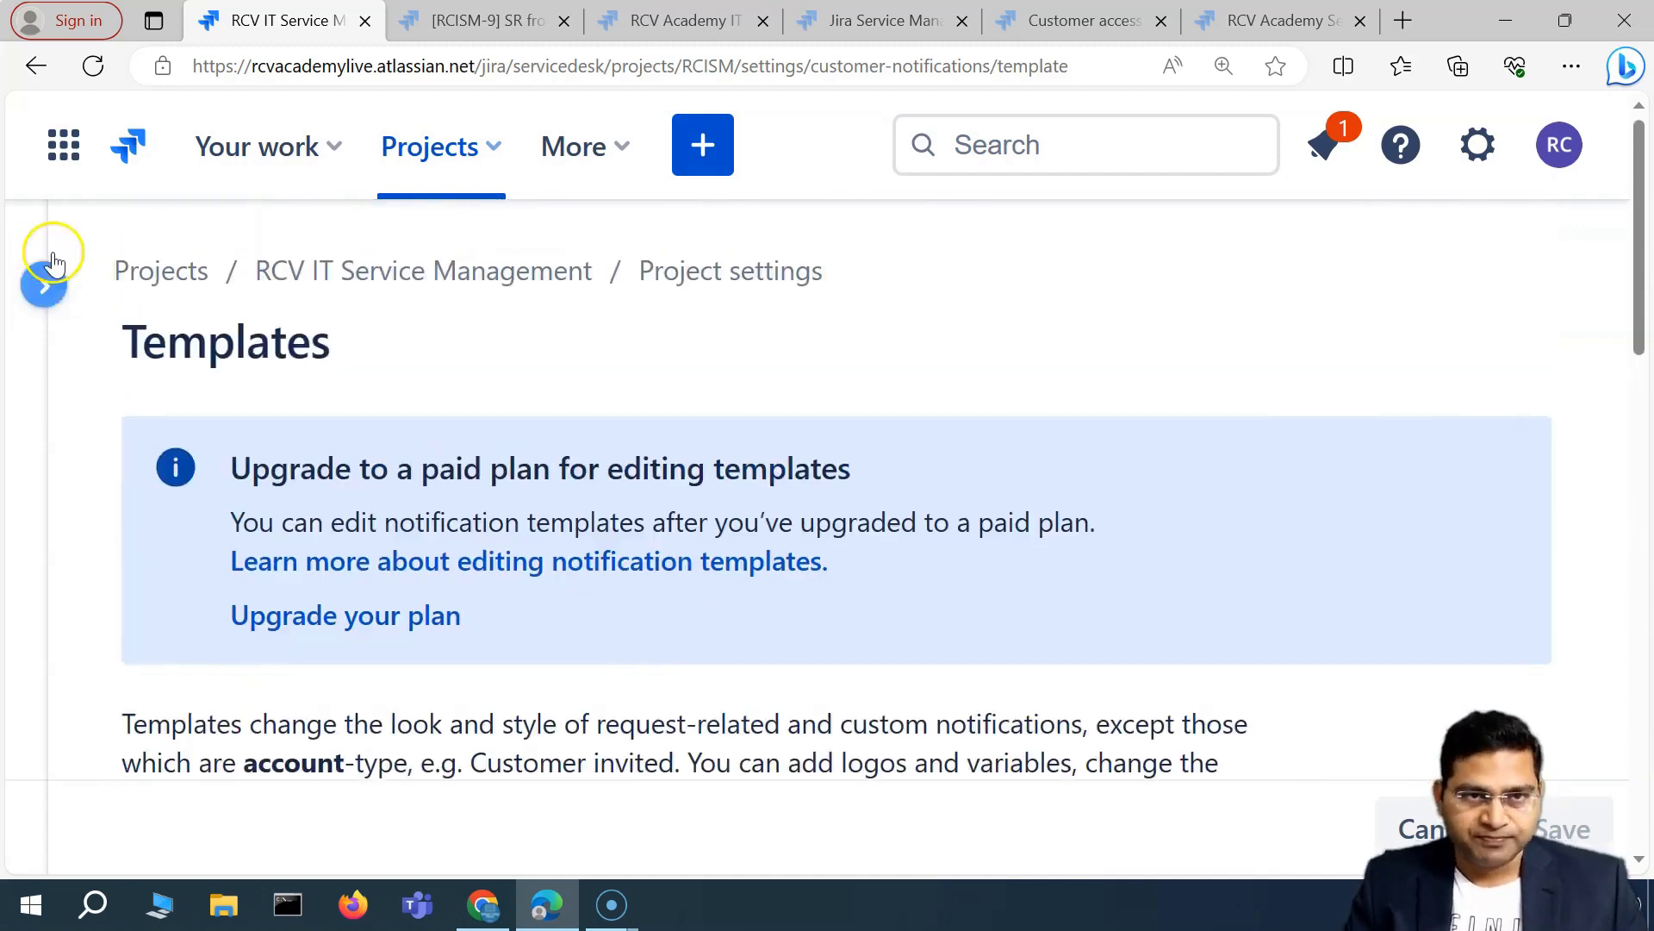
scroll(344, 511, "down", 2)
Step: Go back to Customer notifications and scroll through the Notifications table
scroll(259, 345, "up", 2)
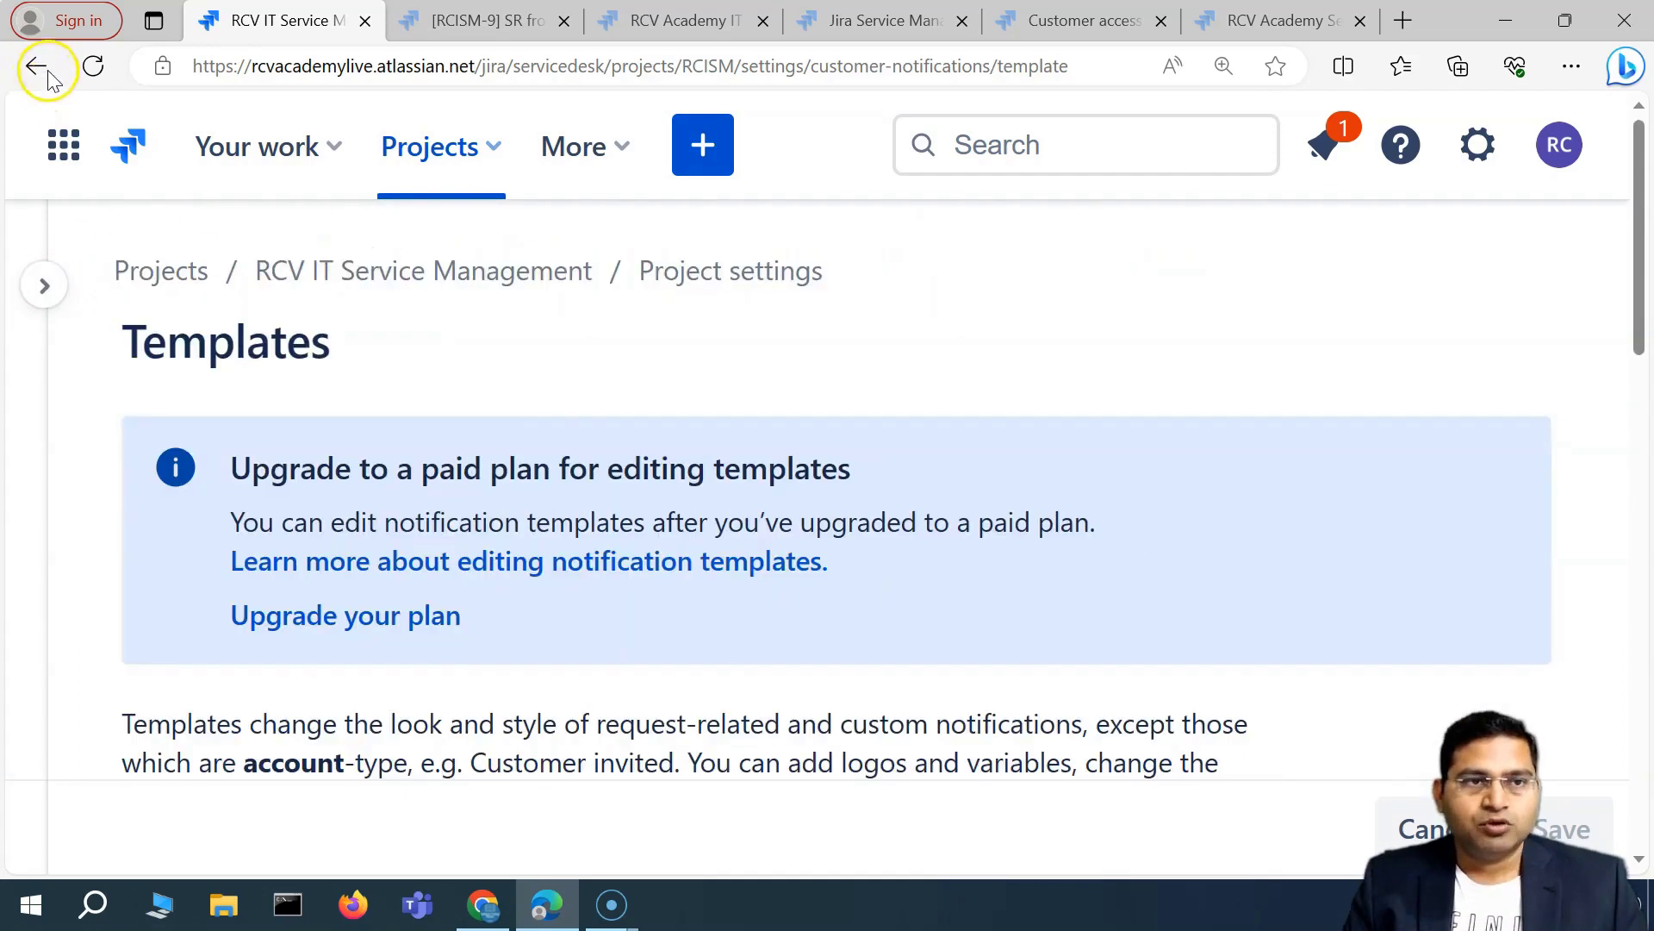
left_click(36, 67)
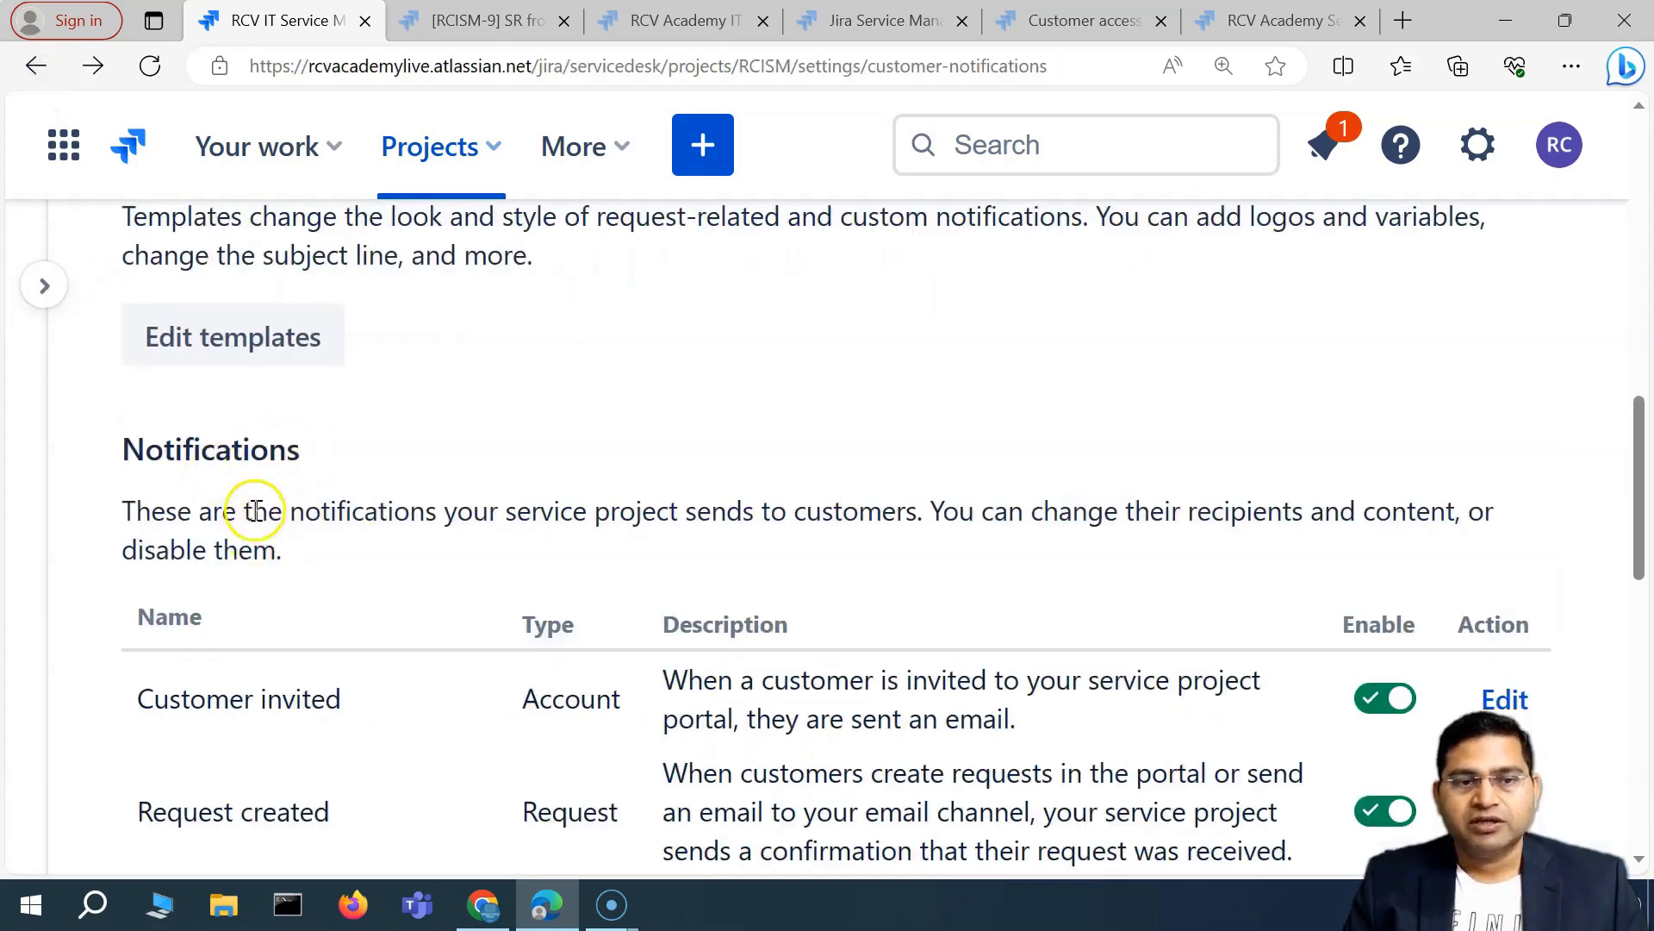
scroll(255, 511, "down", 1)
scroll(473, 425, "down", 3)
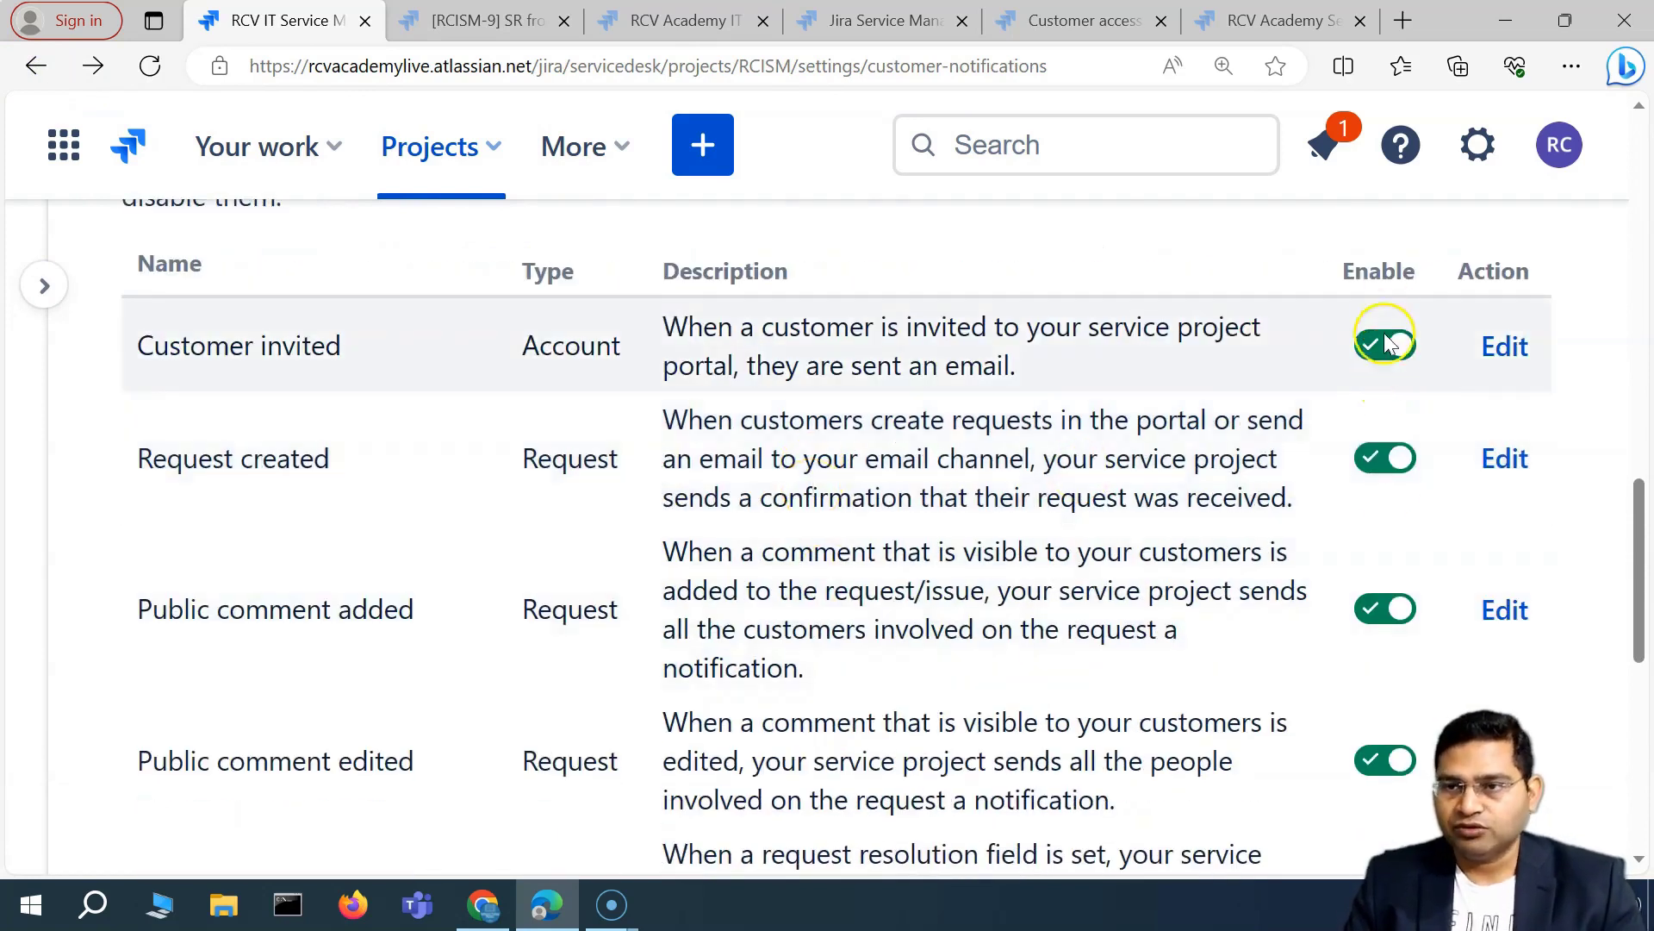
scroll(1390, 343, "down", 7)
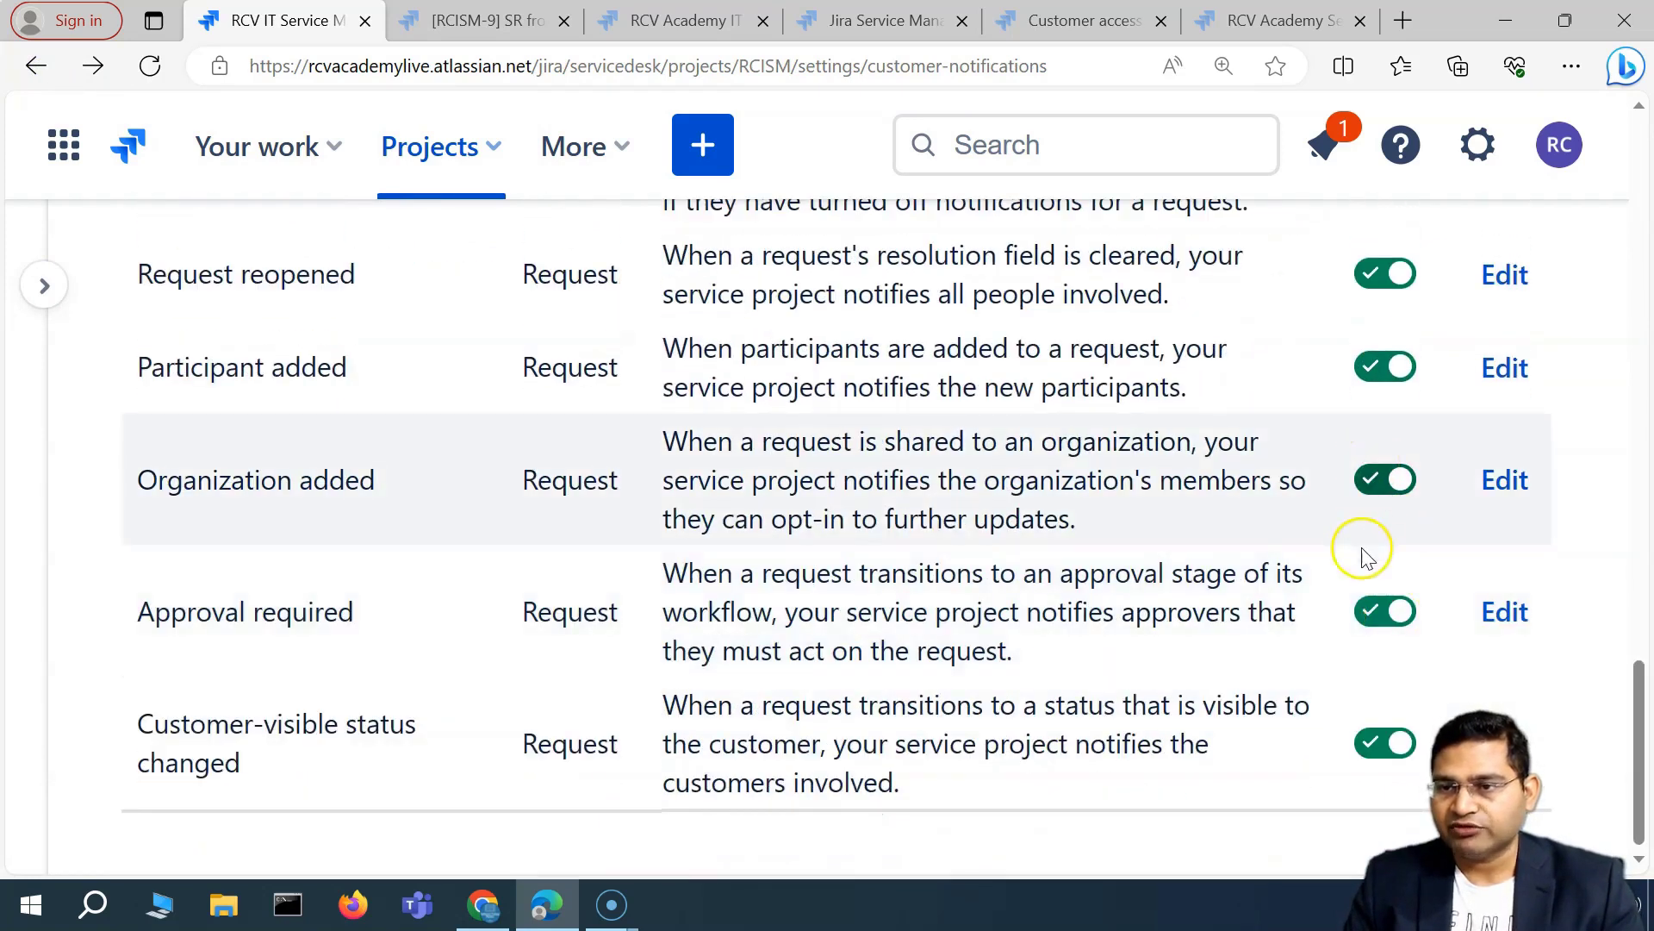
scroll(932, 663, "up", 8)
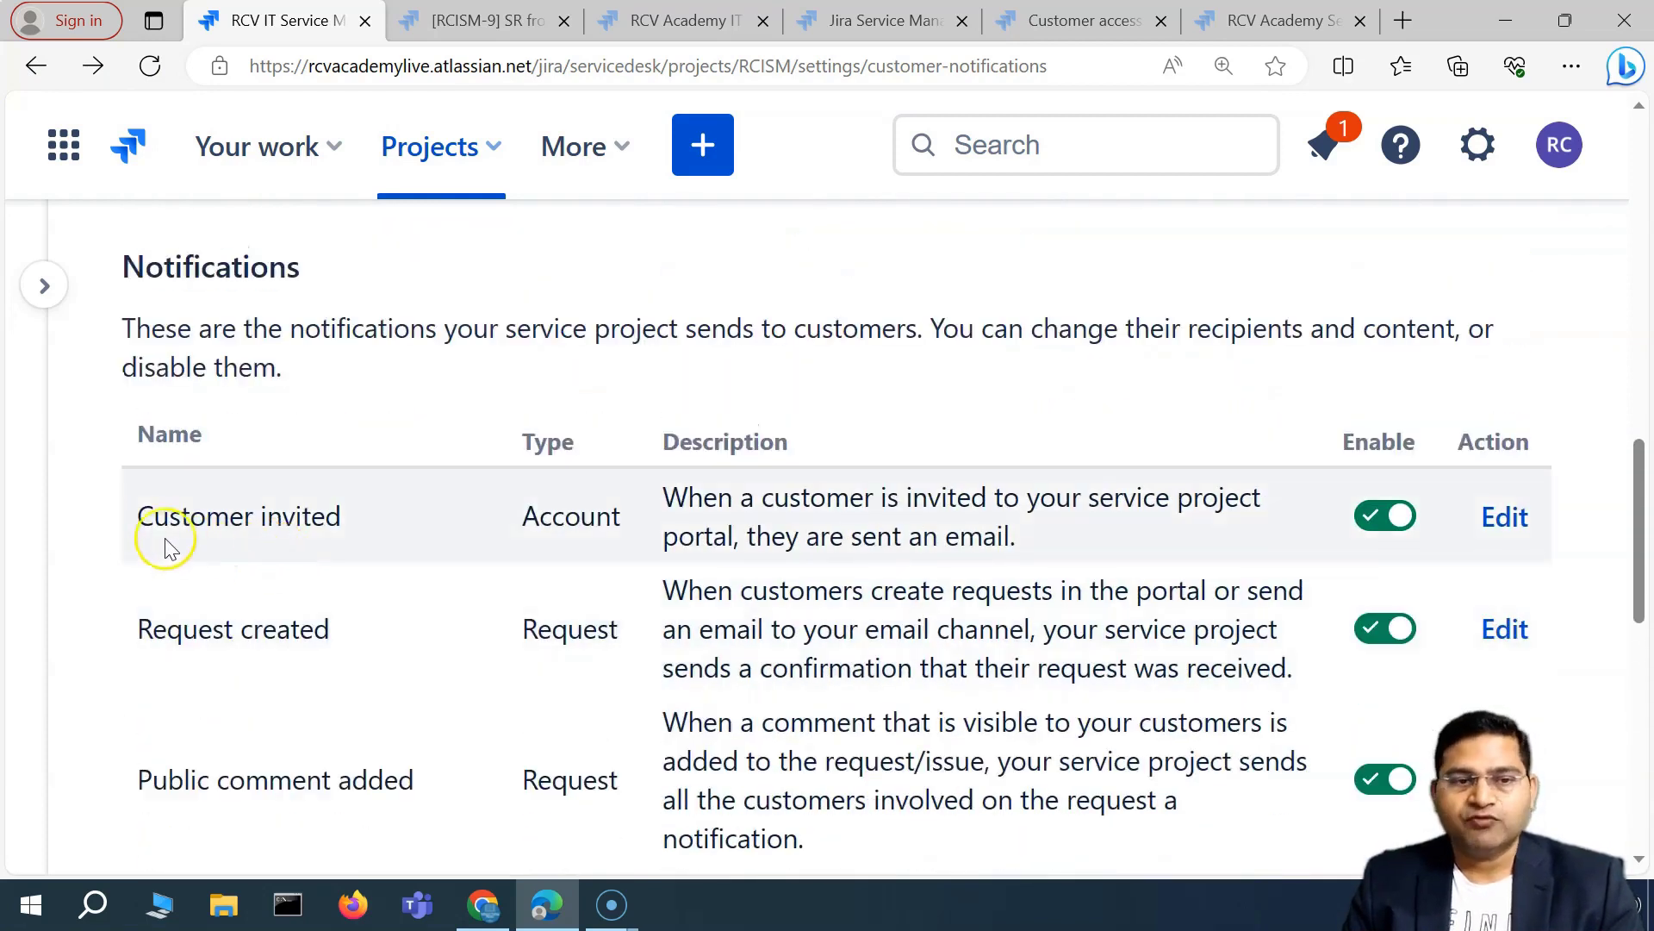
Step: Highlight the Customer invited and Request created notification names and descriptions
left_click_drag(136, 519, 348, 519)
left_click_drag(734, 497, 1034, 541)
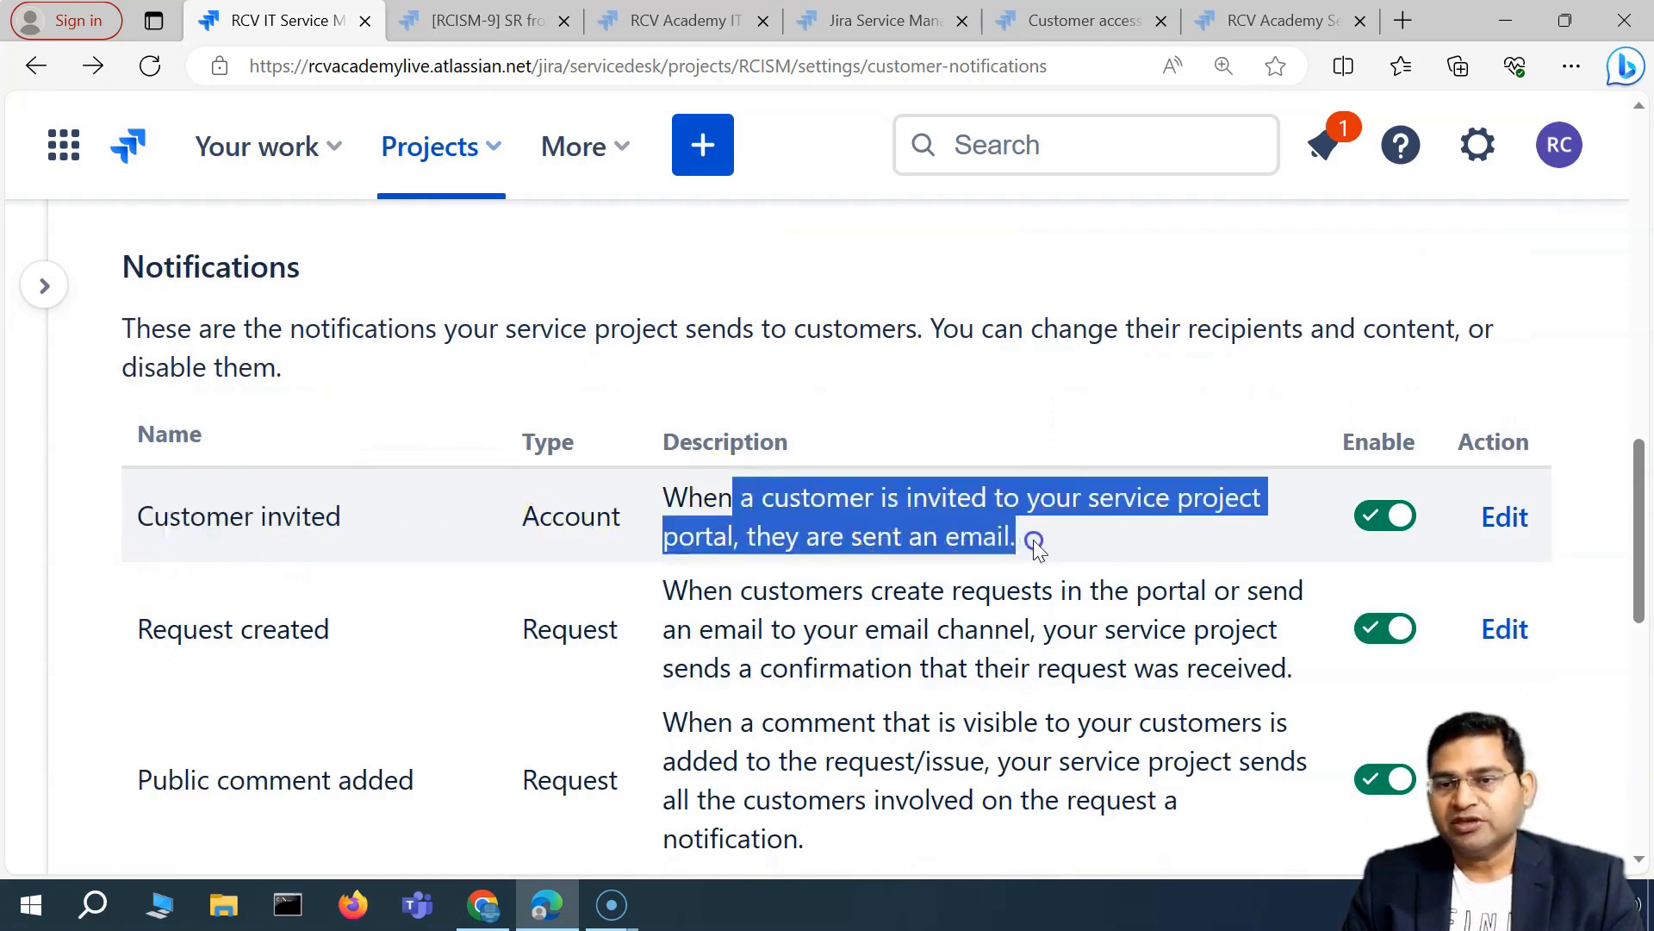
left_click(791, 538)
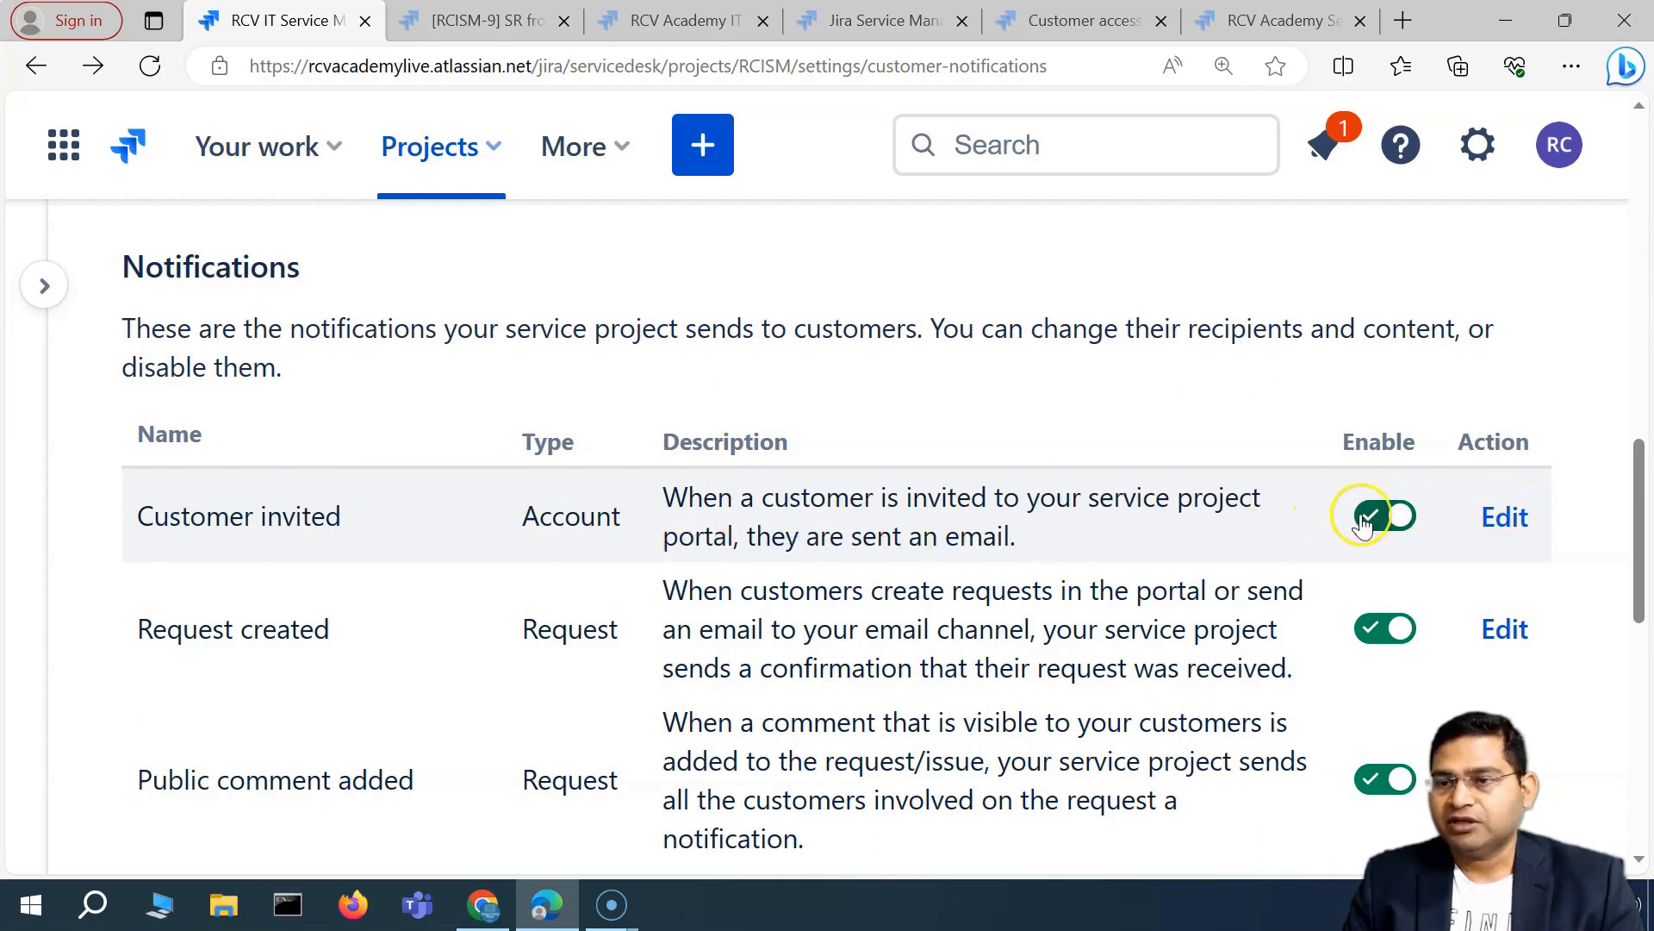
scroll(942, 542, "down", 3)
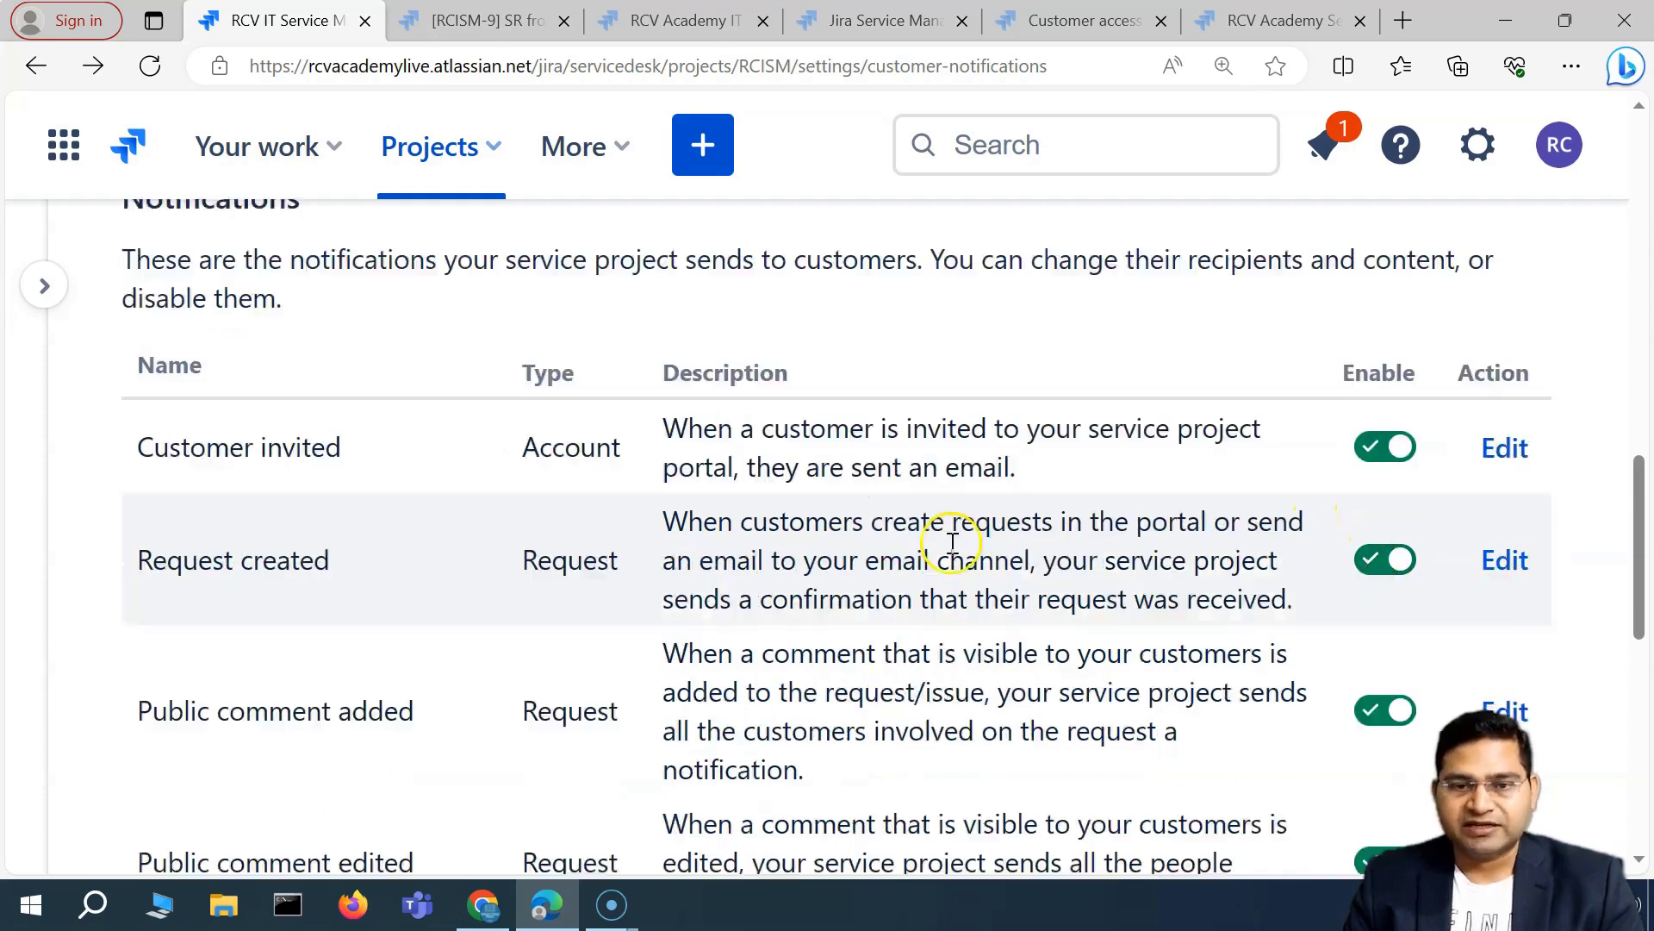
left_click_drag(692, 369, 1206, 432)
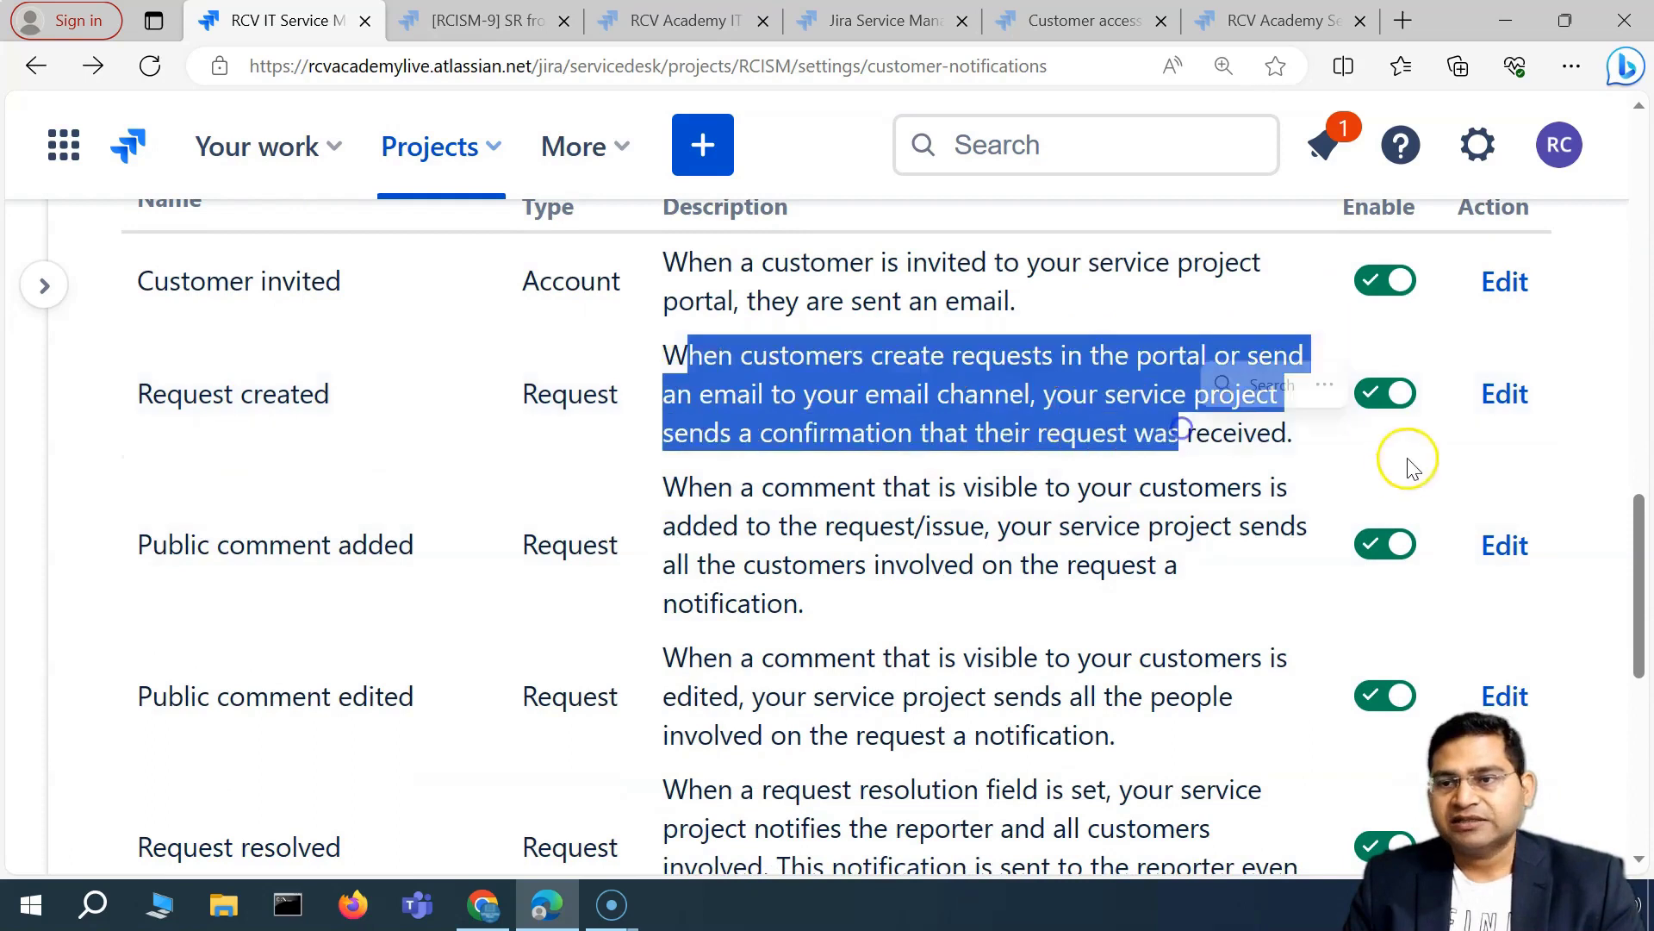
left_click(1373, 398)
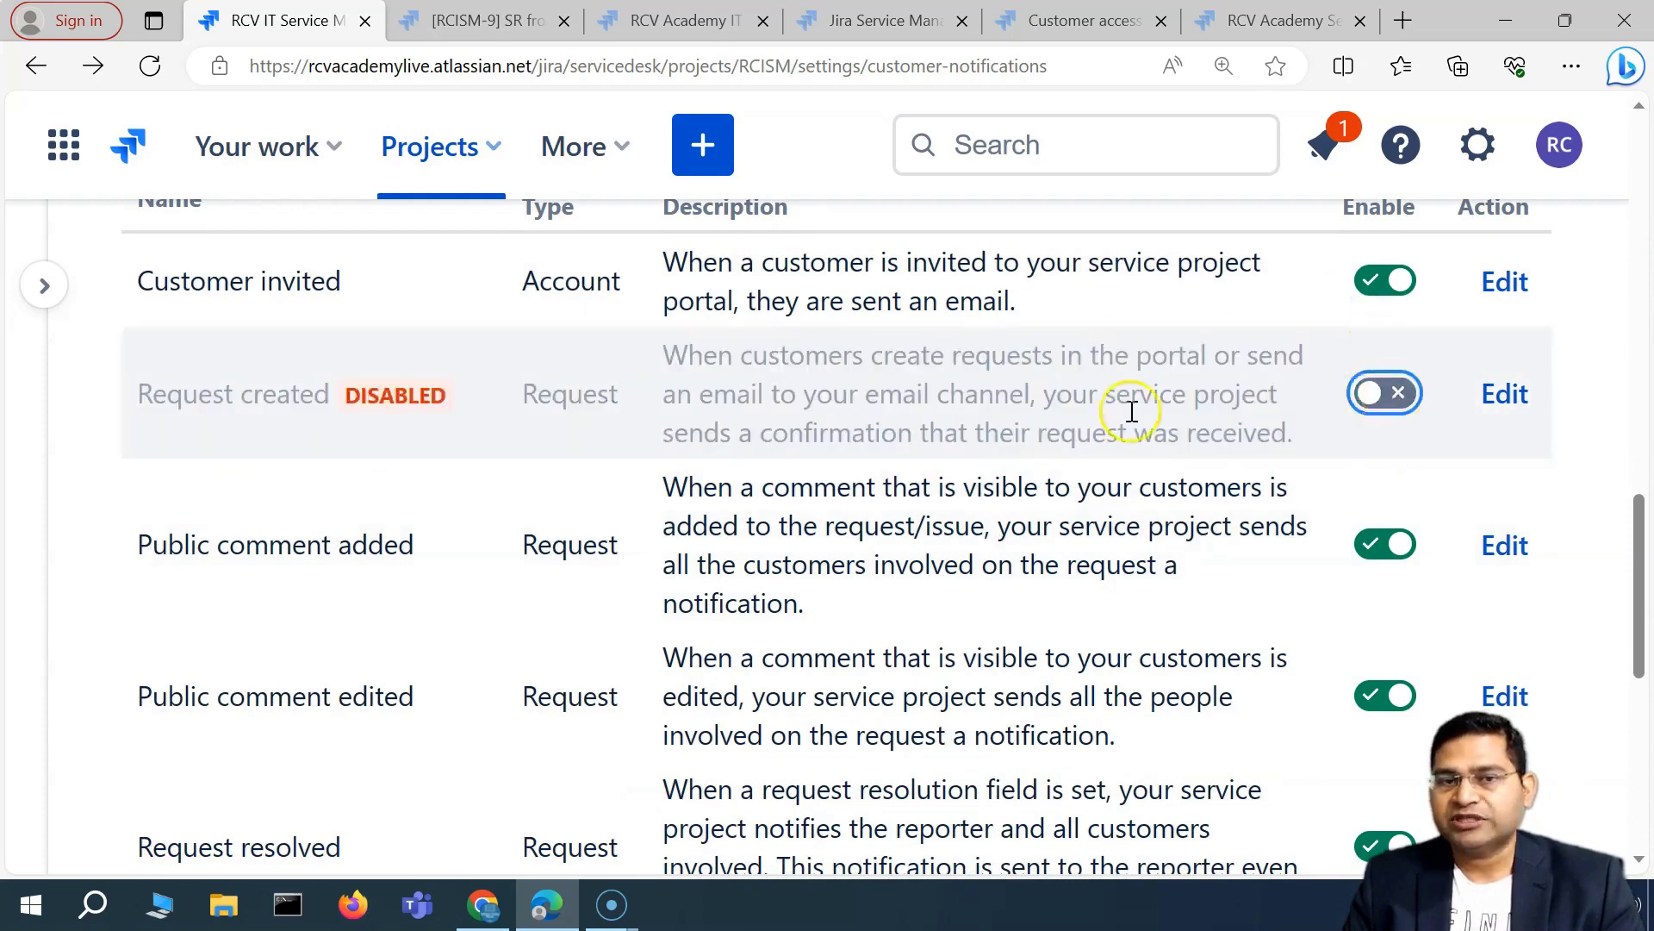
left_click(1393, 405)
scroll(184, 591, "down", 1)
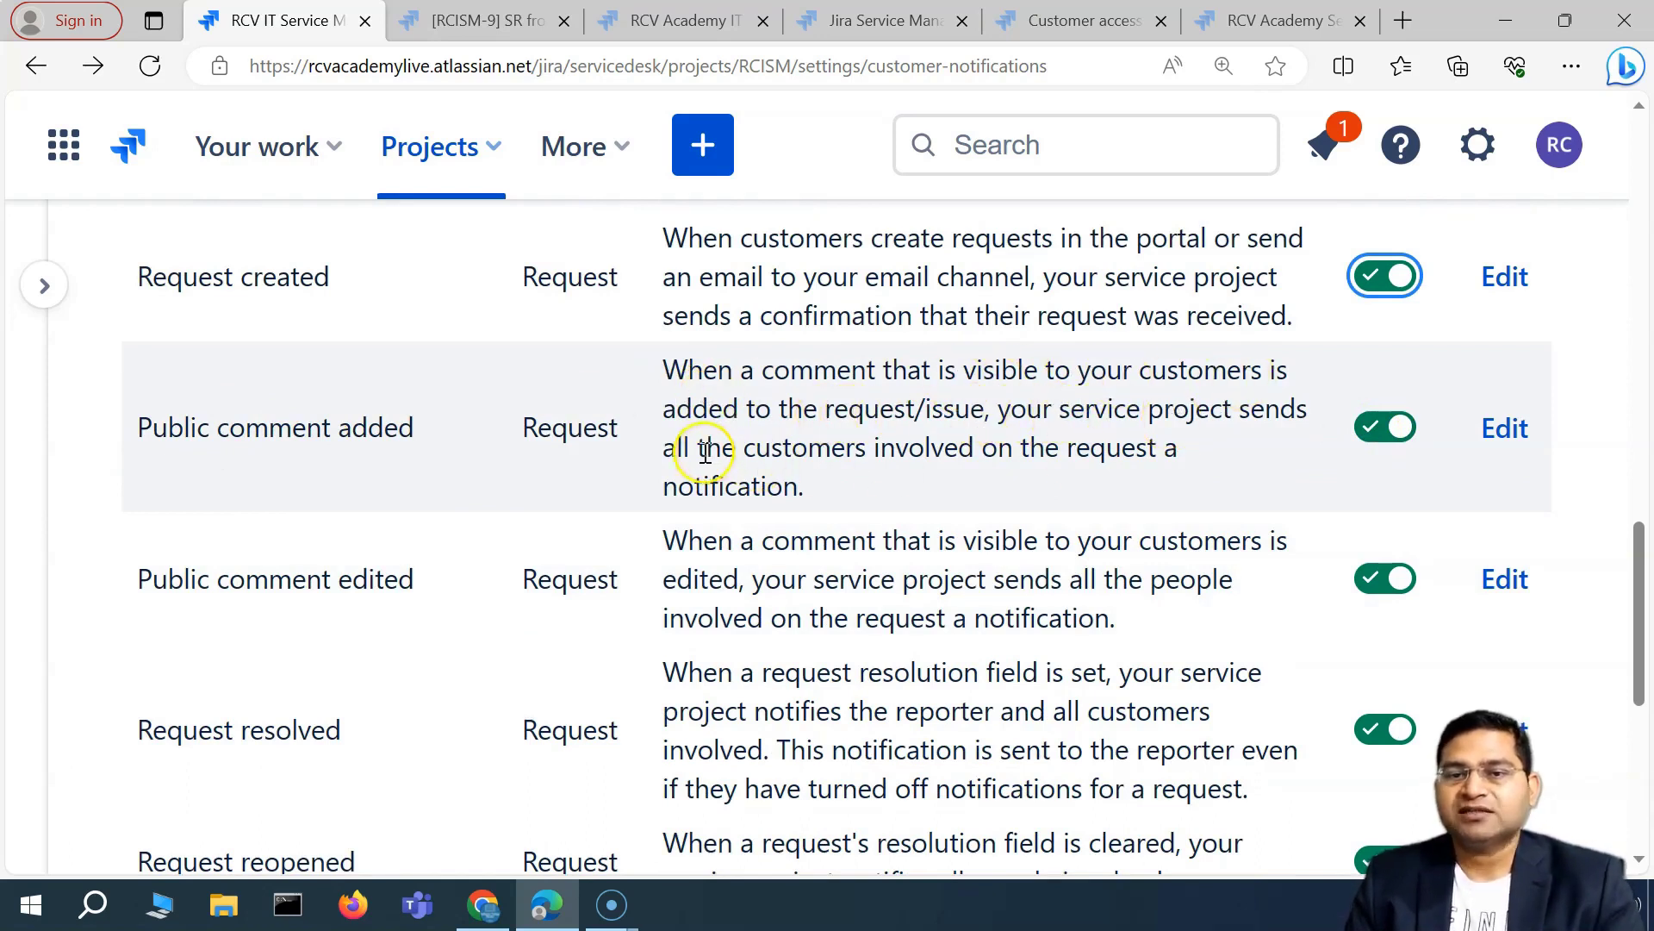
left_click_drag(705, 452, 812, 489)
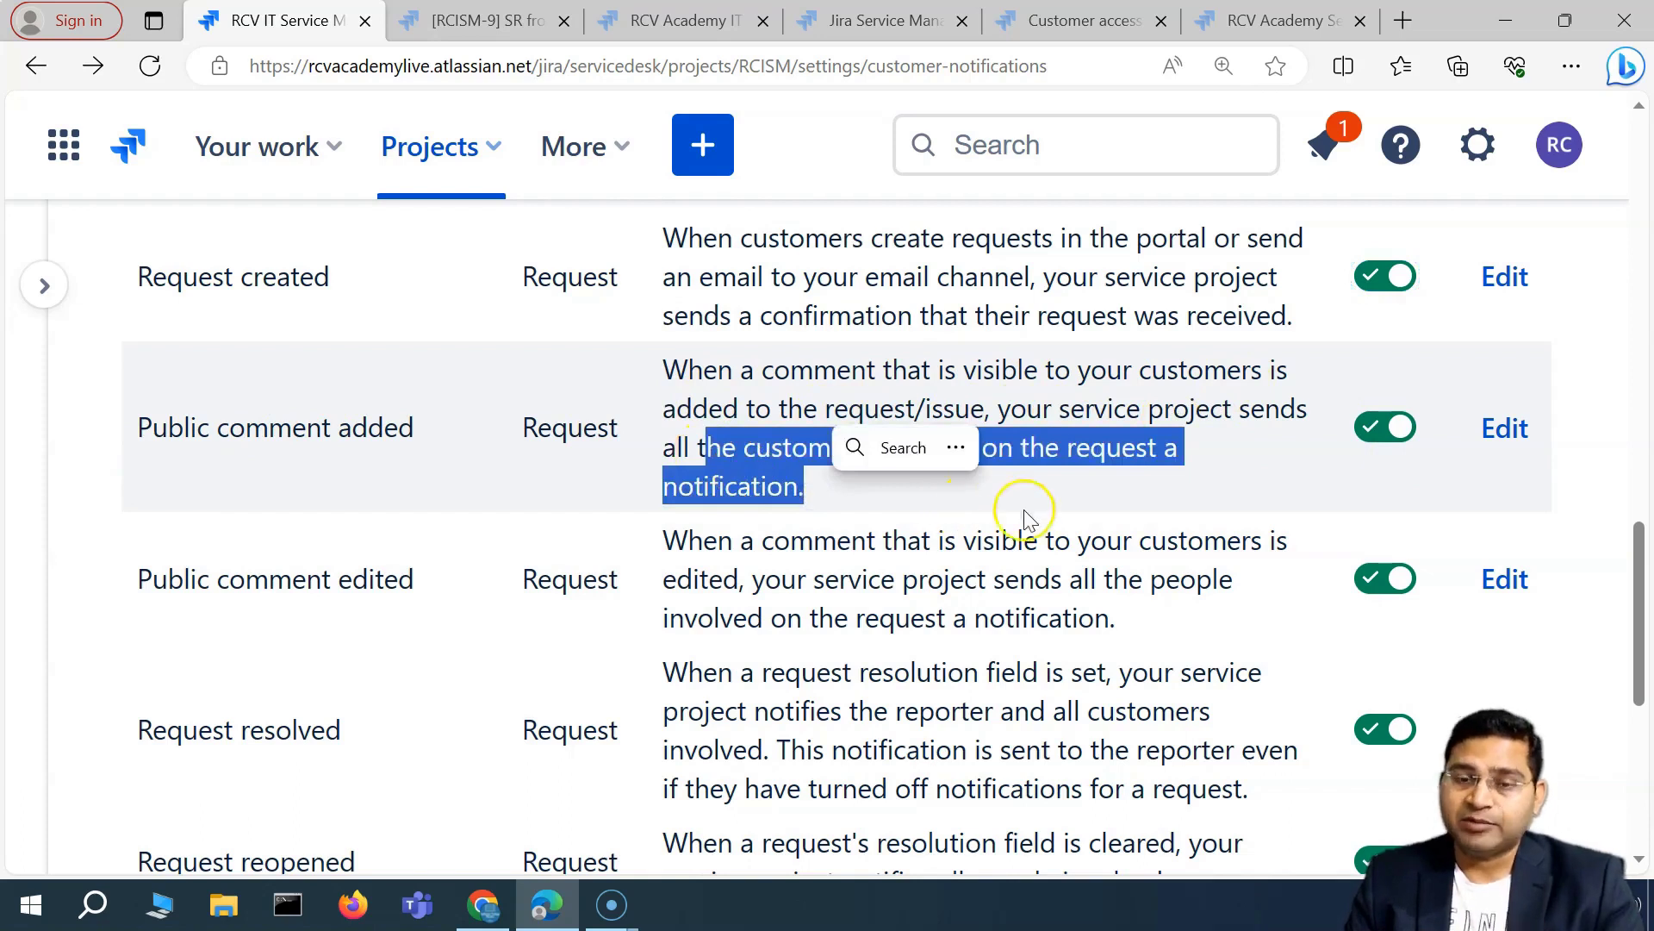
left_click(1077, 438)
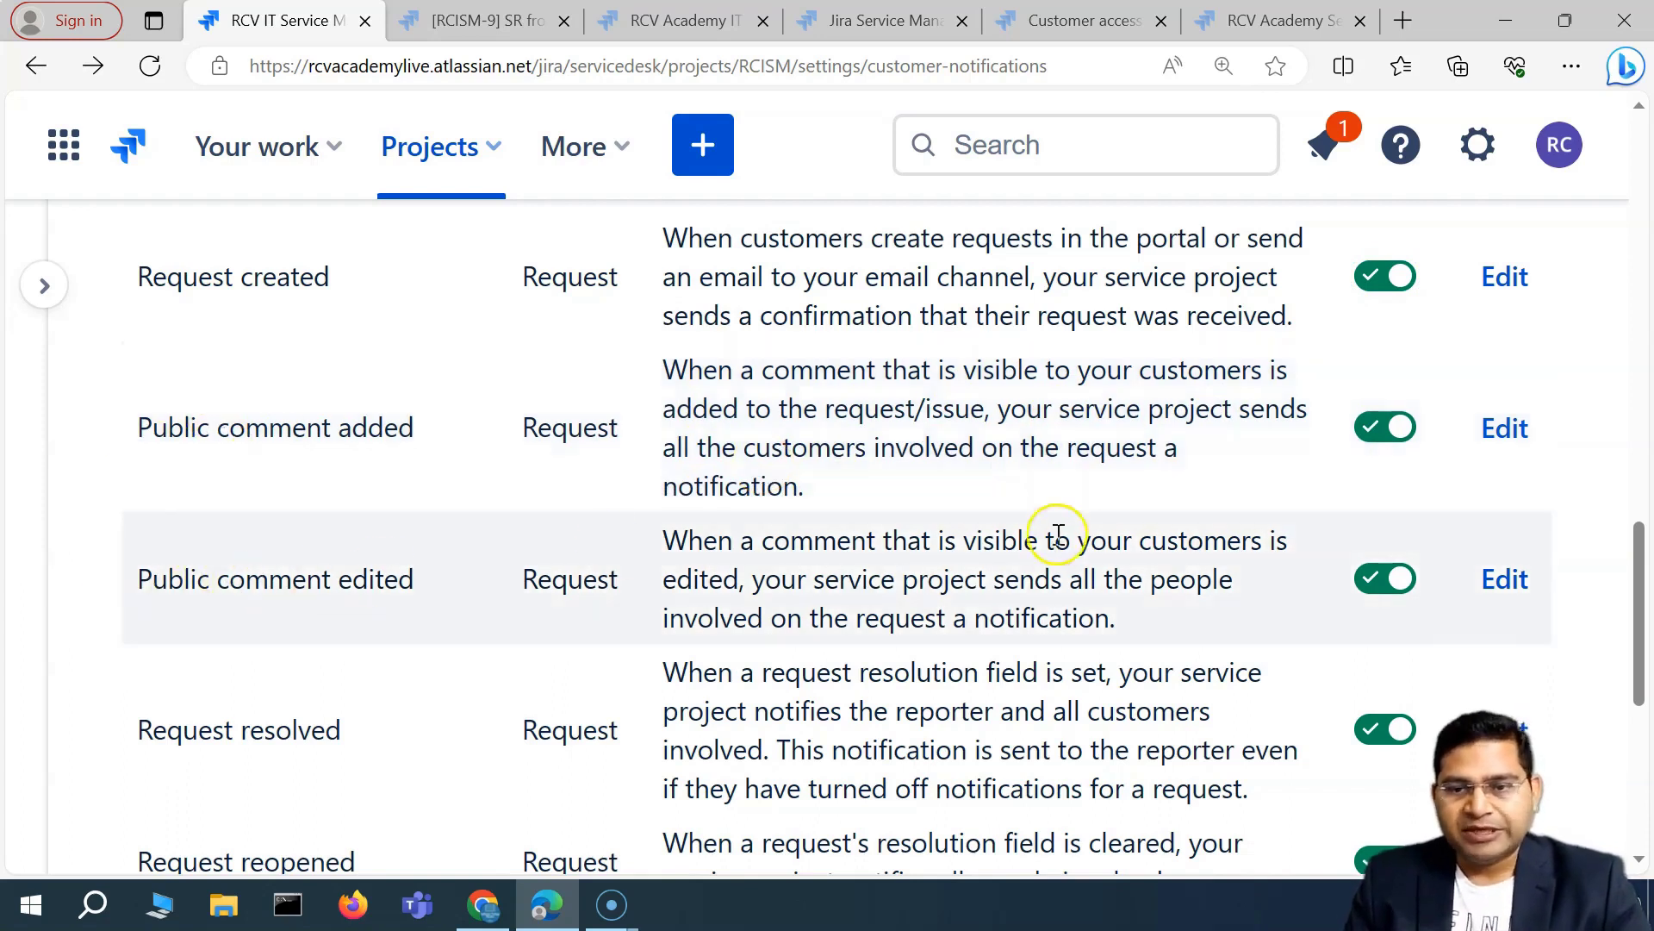
scroll(949, 384, "down", 2)
scroll(635, 447, "up", 1)
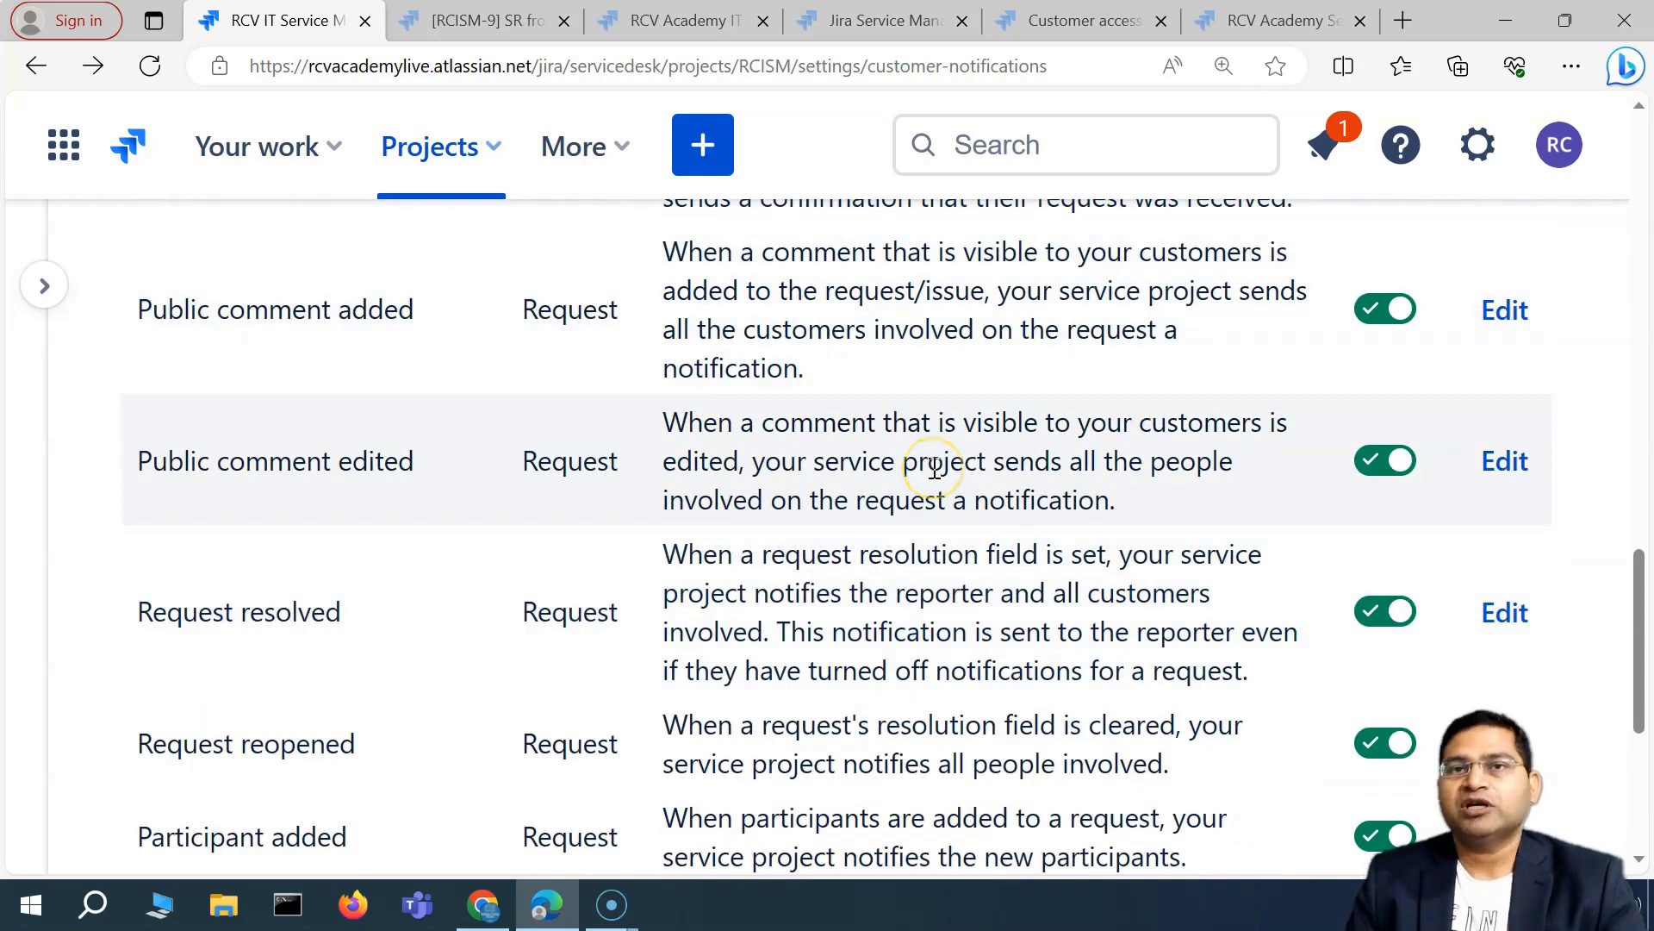
scroll(948, 508, "down", 1)
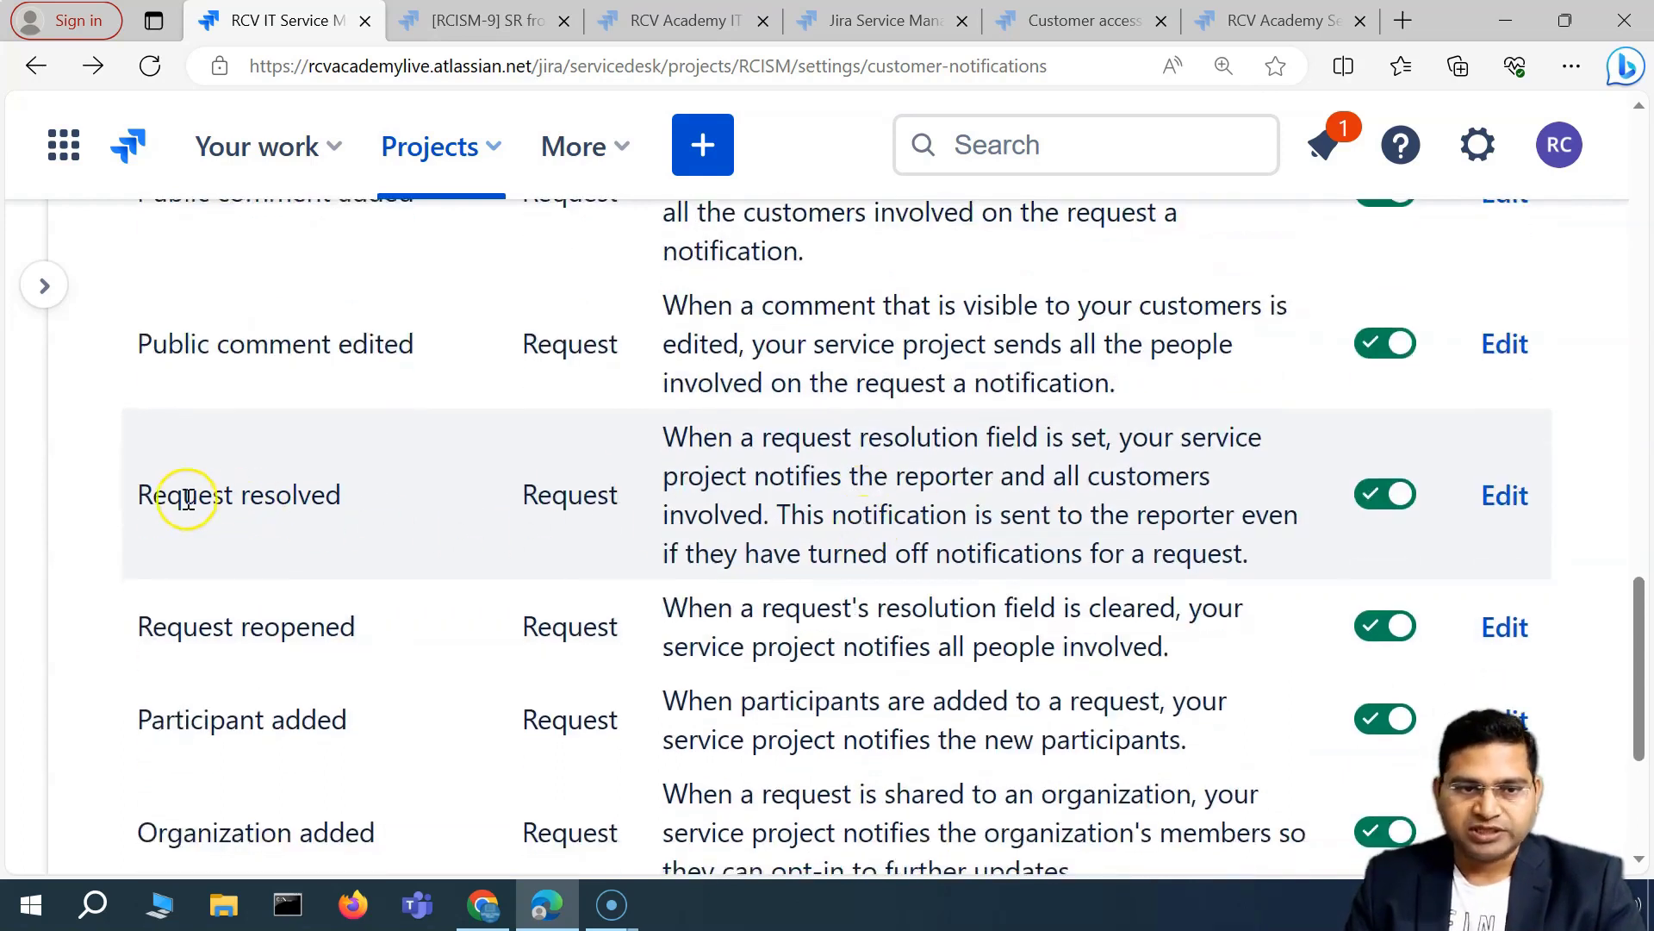
scroll(431, 439, "down", 1)
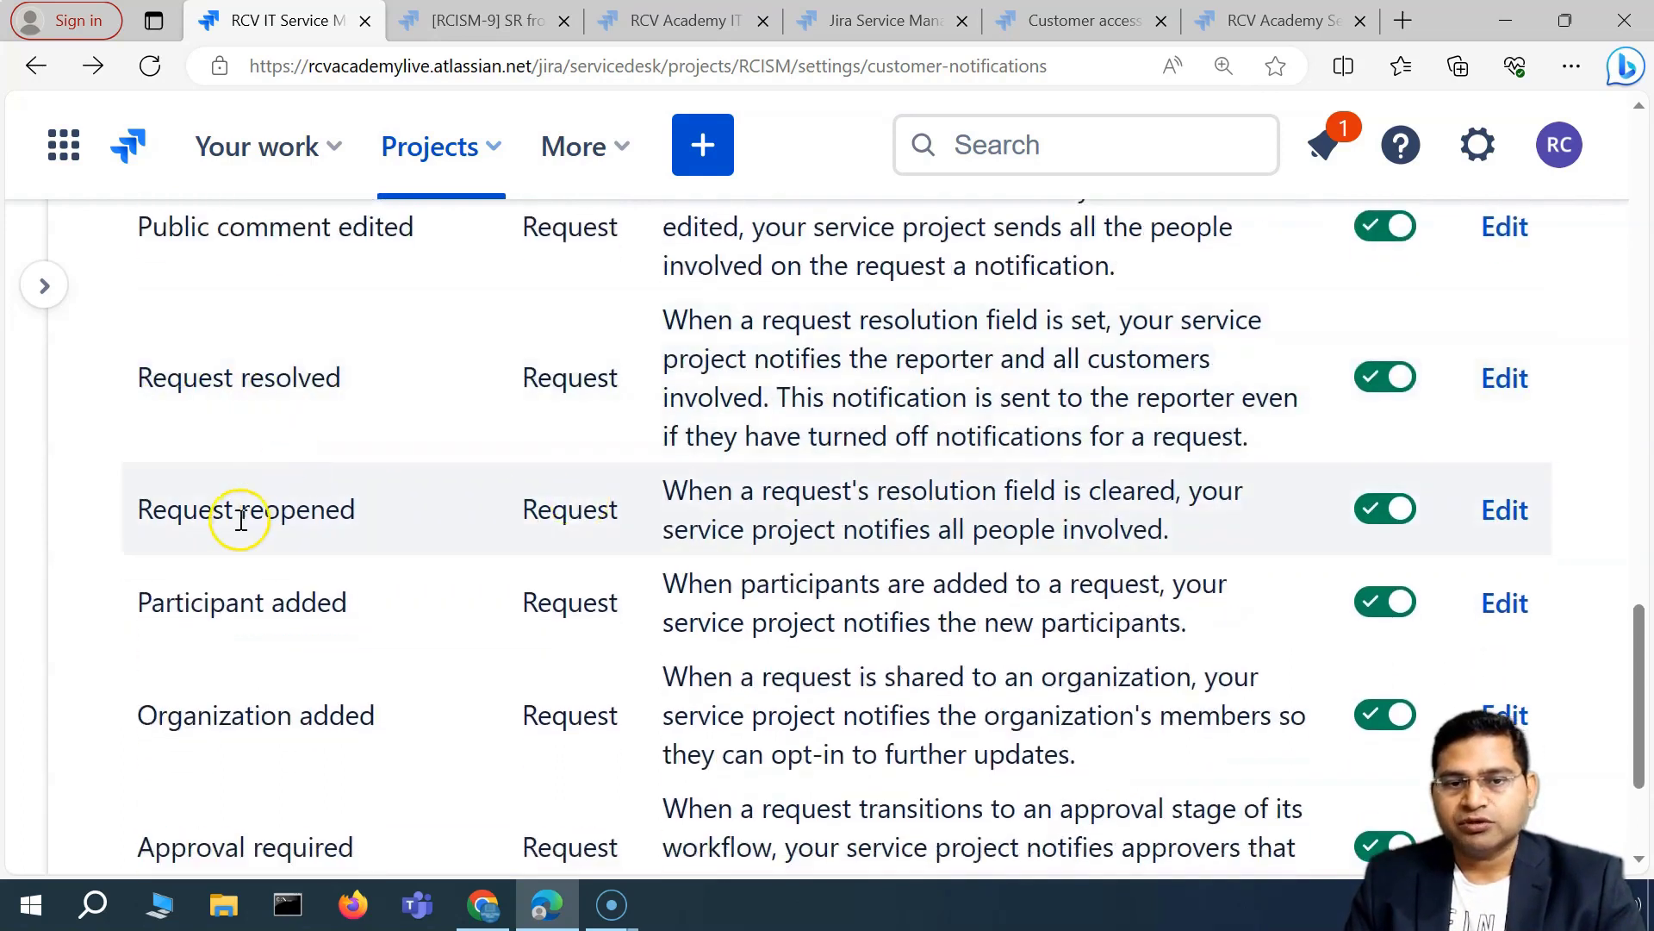
scroll(250, 594, "down", 1)
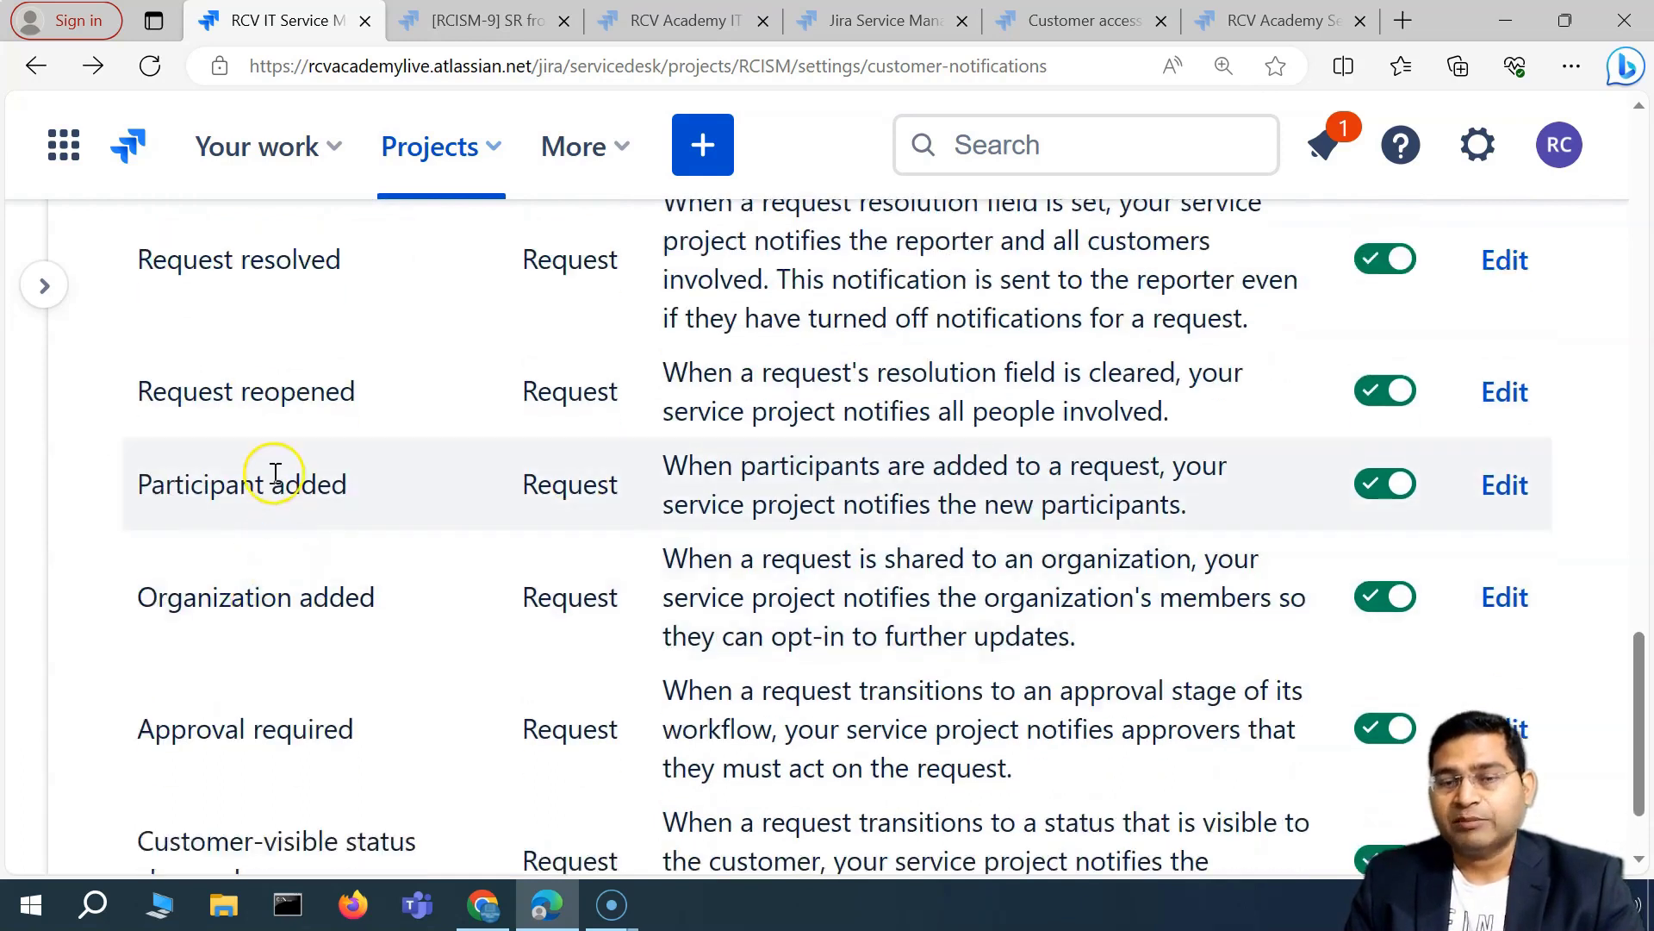
scroll(376, 609, "down", 1)
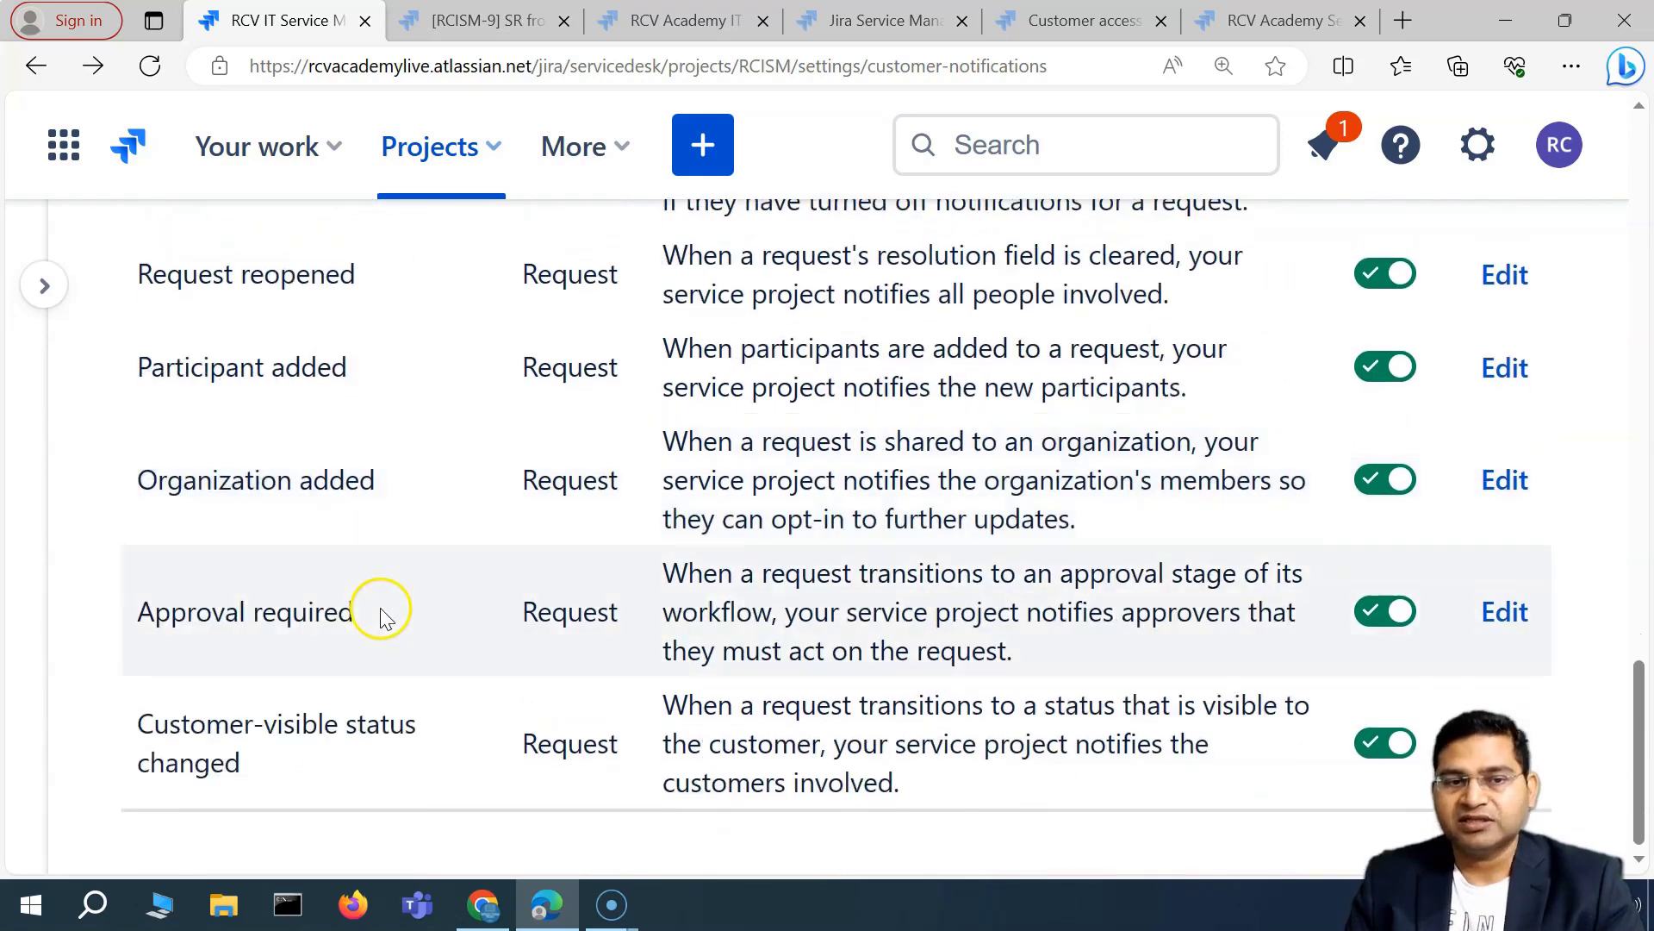
left_click_drag(197, 613, 375, 626)
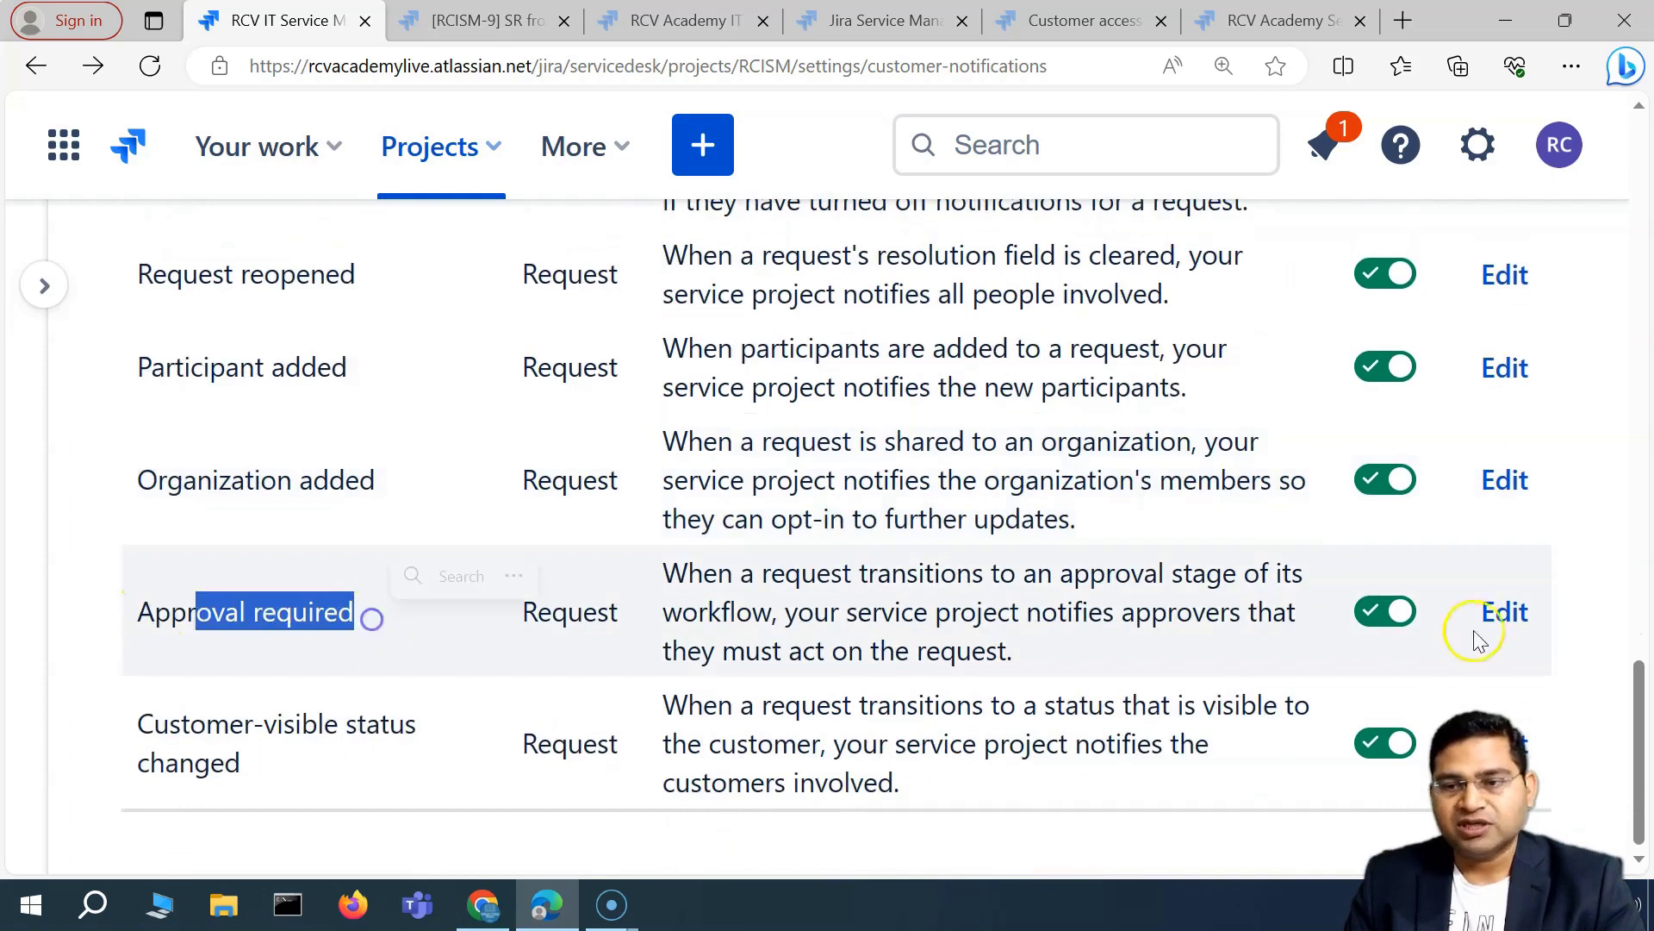
left_click_drag(237, 727, 296, 764)
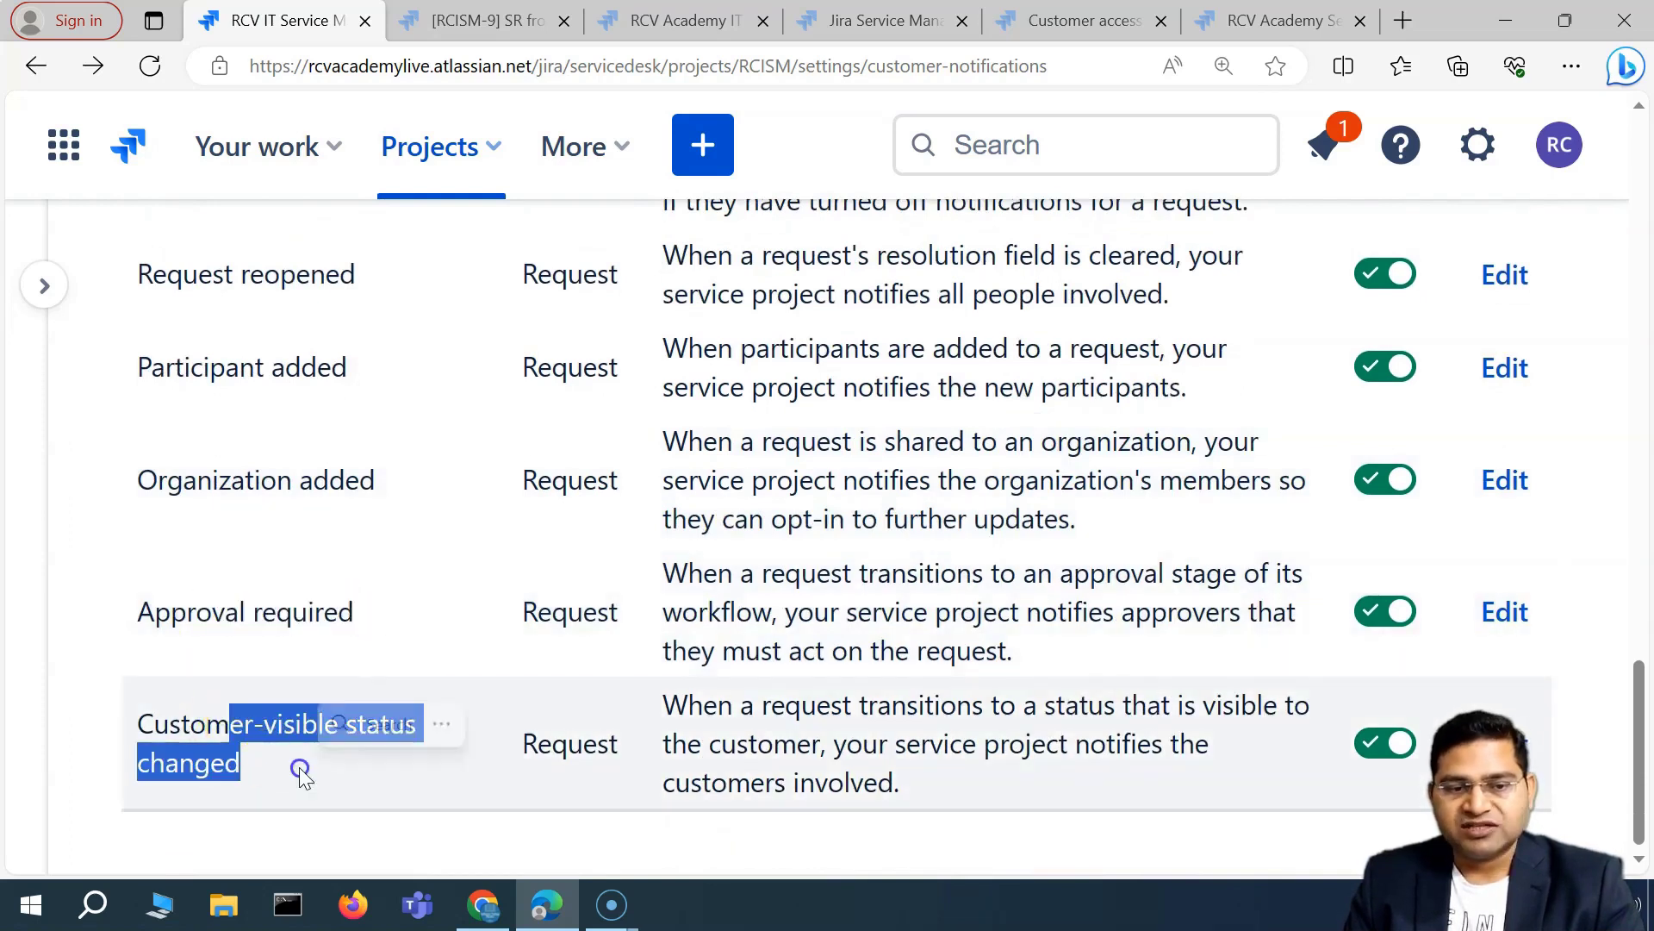
left_click(741, 592)
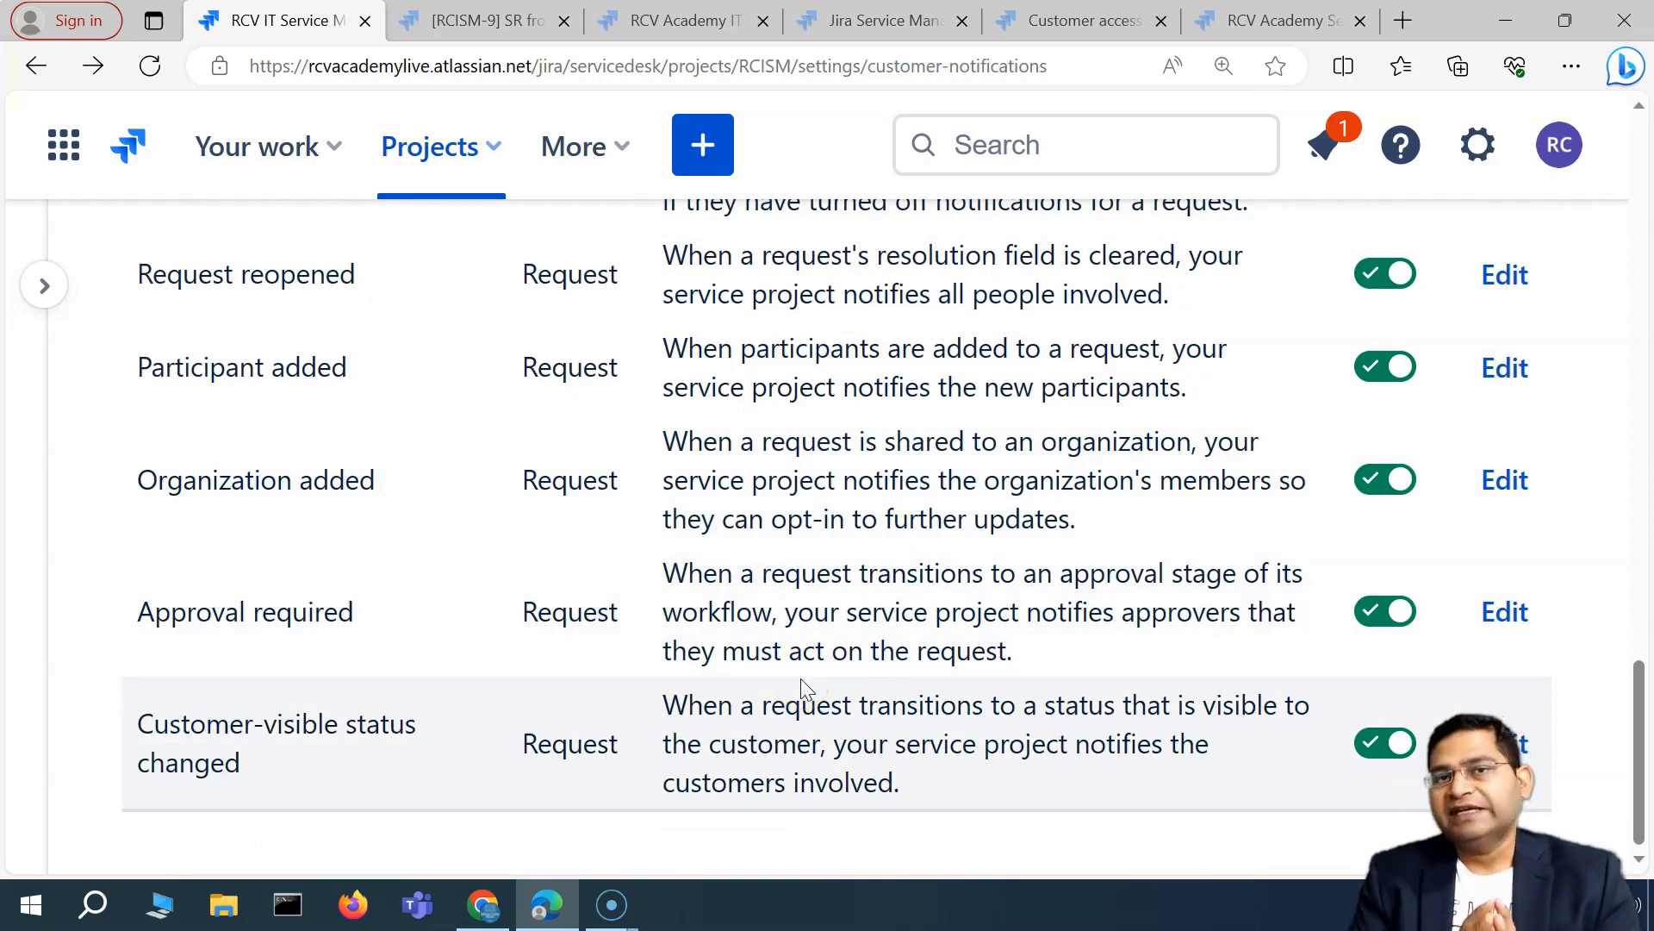
left_click(1259, 597)
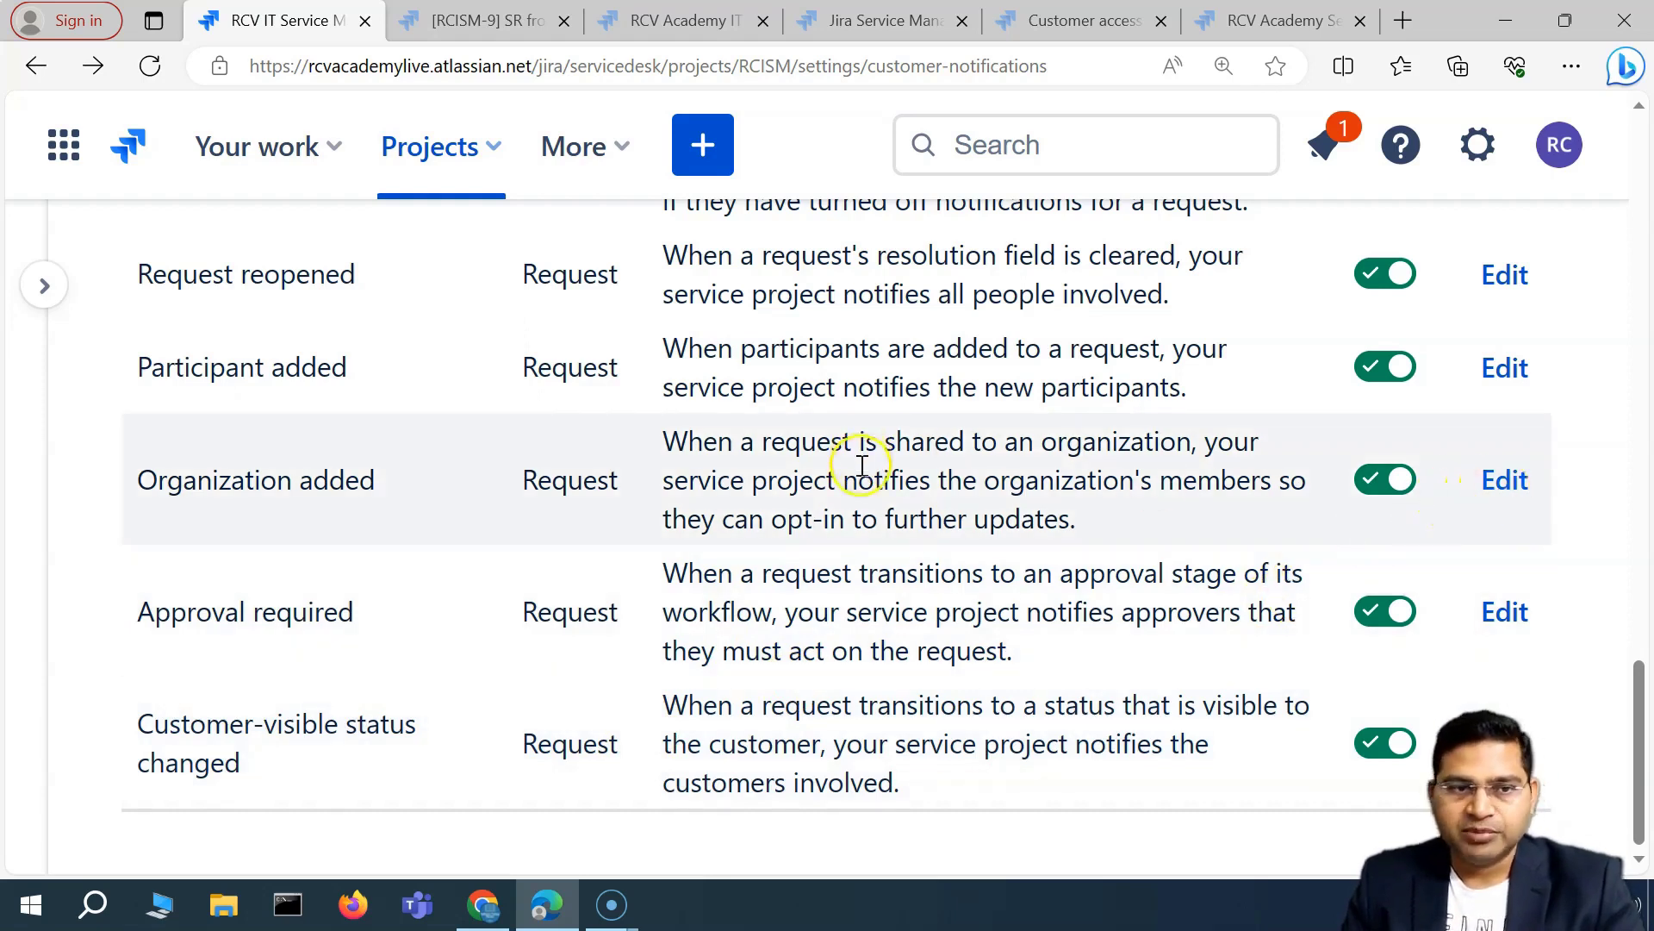
scroll(861, 465, "up", 1)
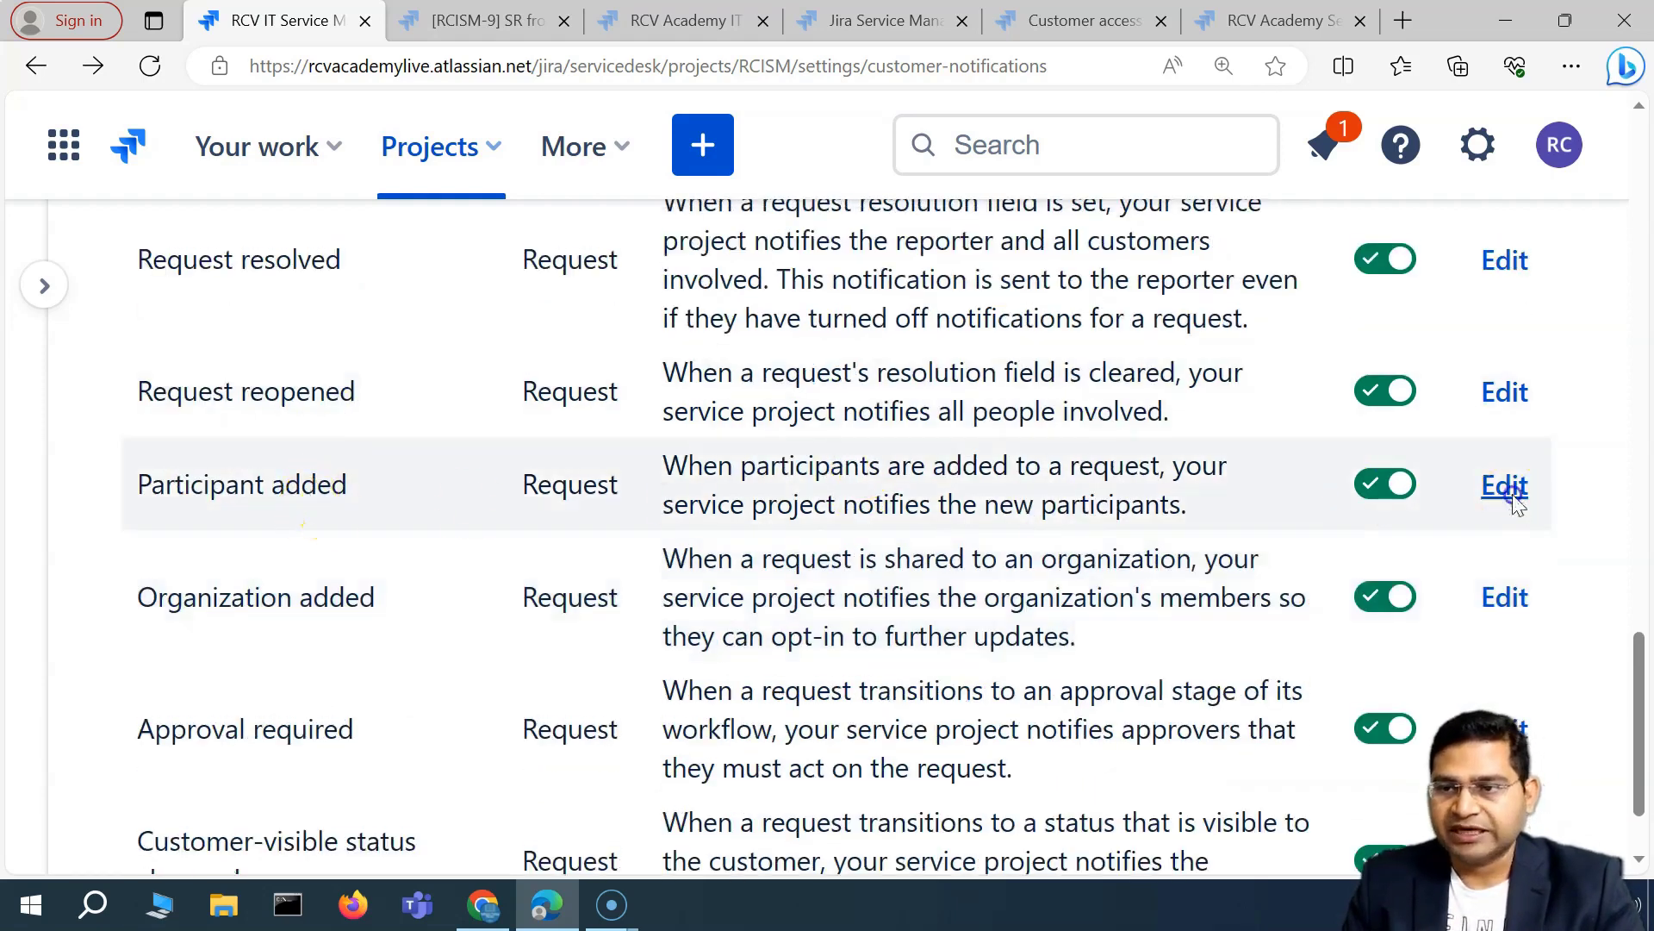
left_click(1506, 486)
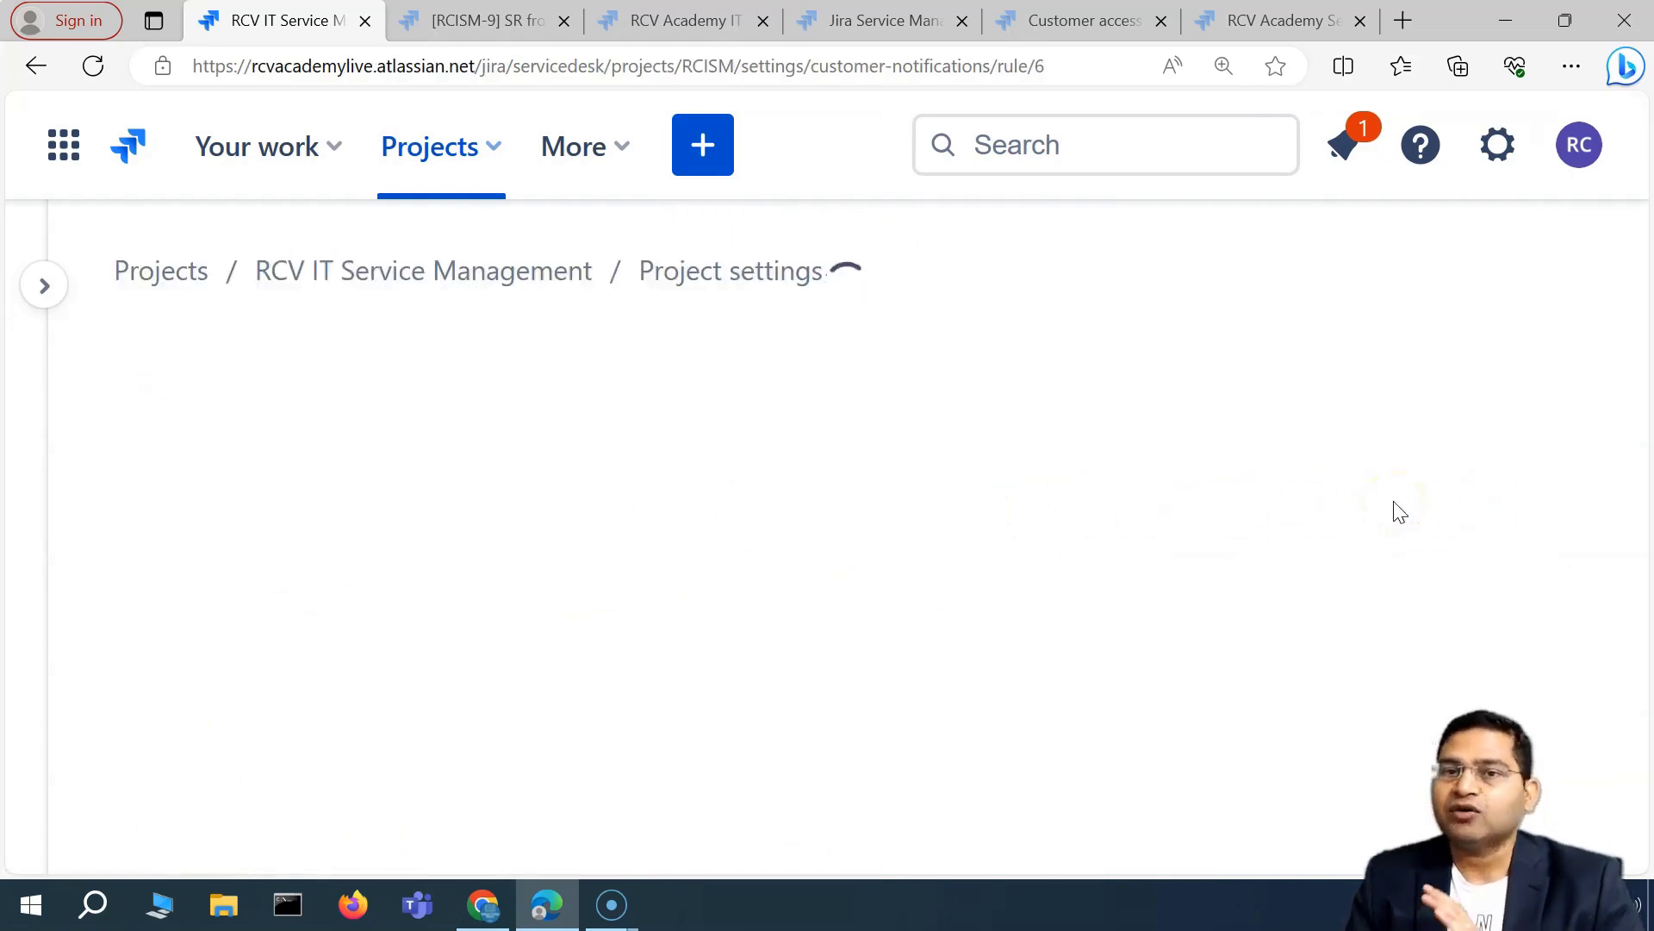
scroll(332, 432, "down", 1)
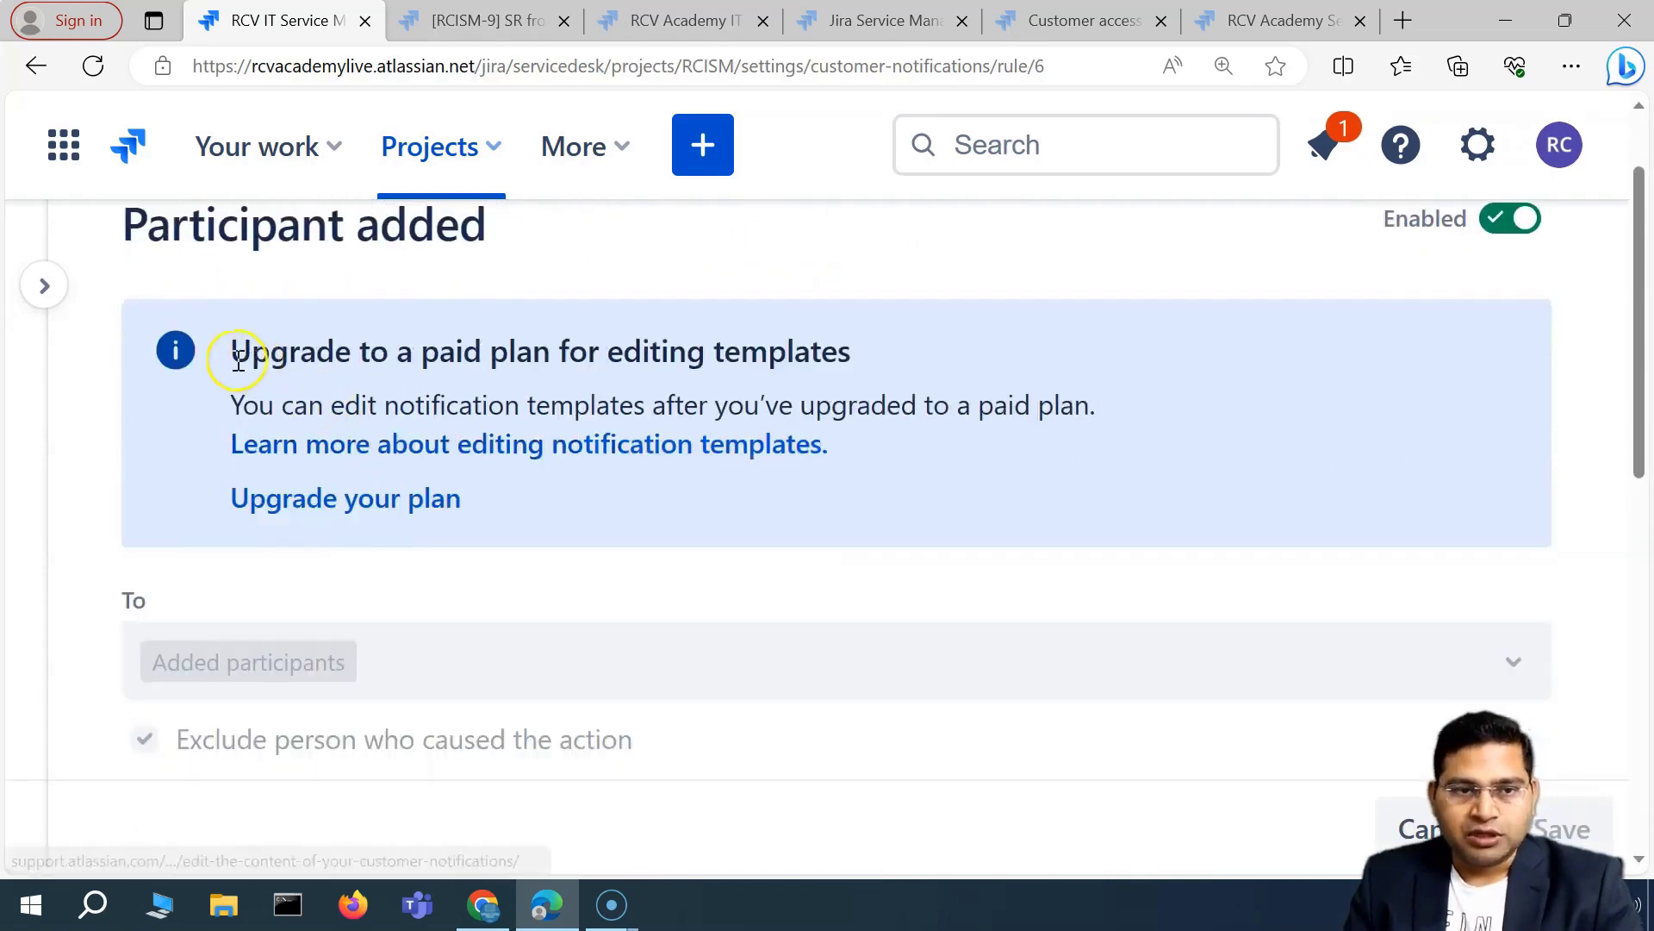
scroll(192, 425, "down", 2)
scroll(318, 530, "up", 4)
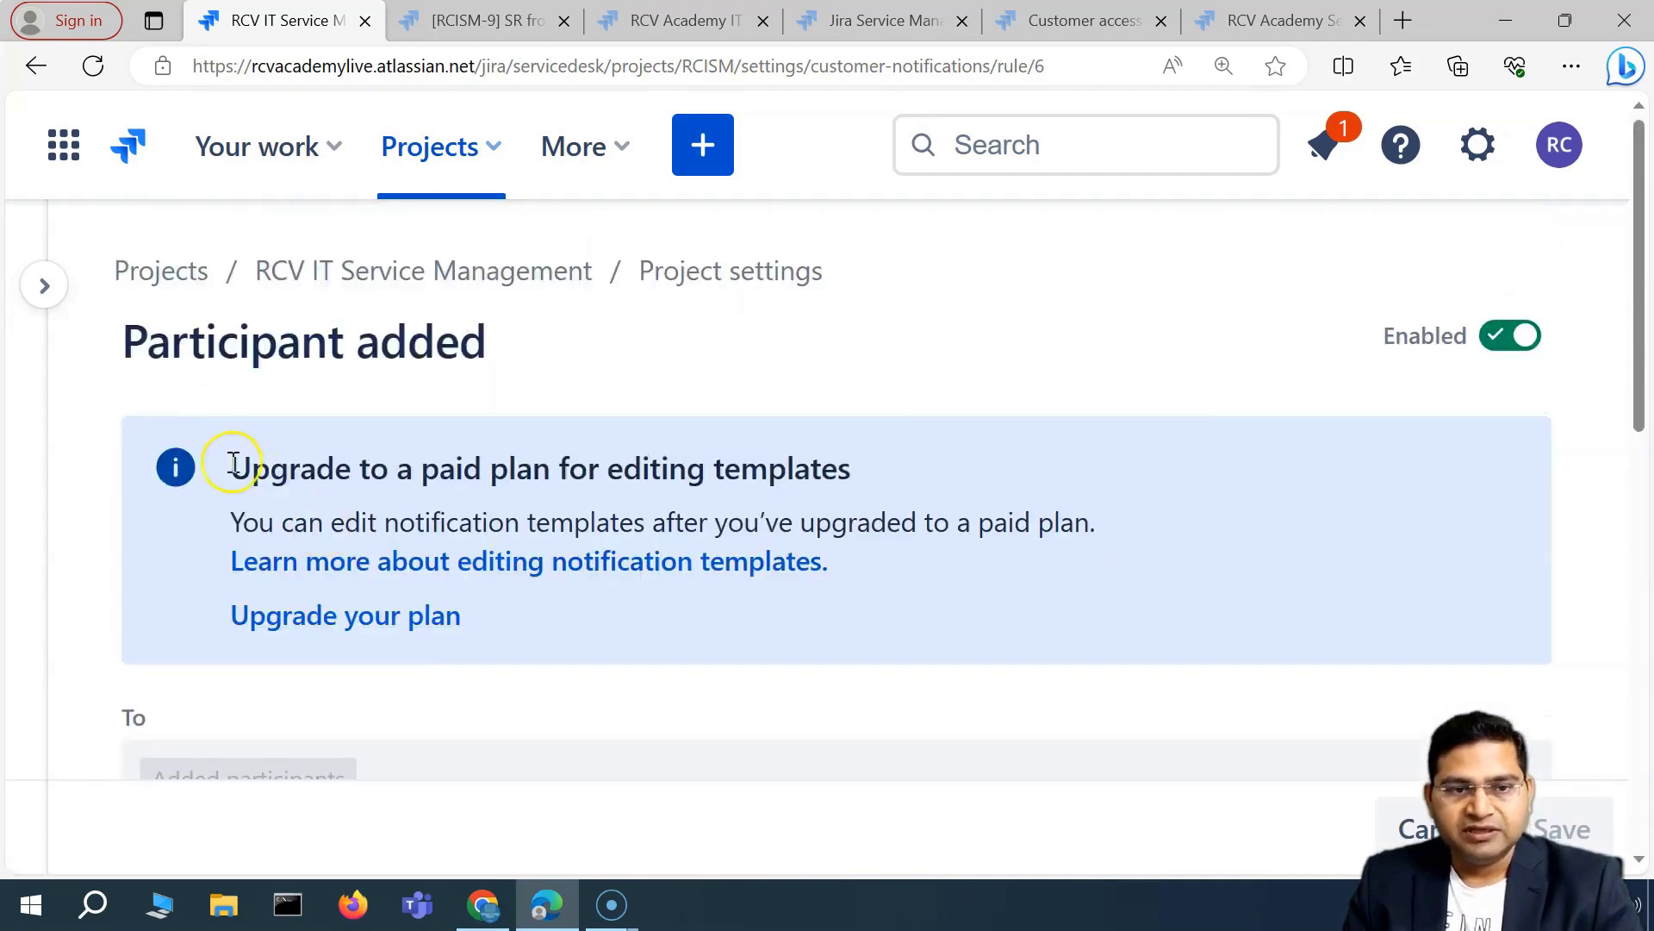
left_click_drag(232, 464, 662, 483)
left_click(670, 474)
scroll(720, 486, "down", 3)
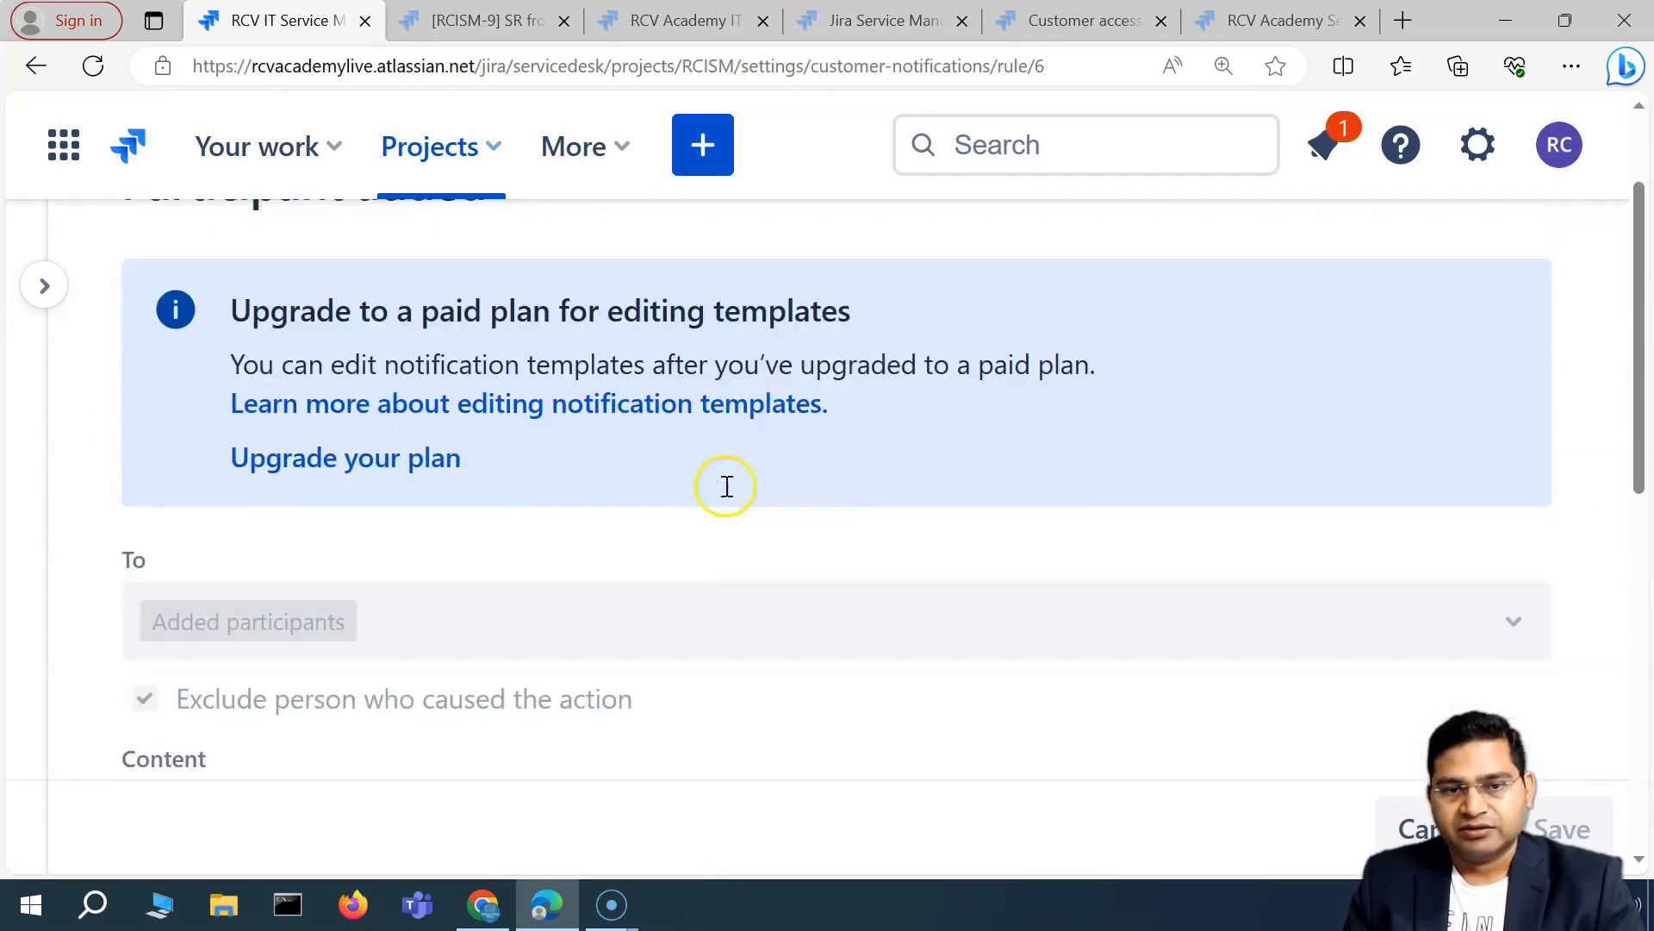
scroll(465, 448, "down", 5)
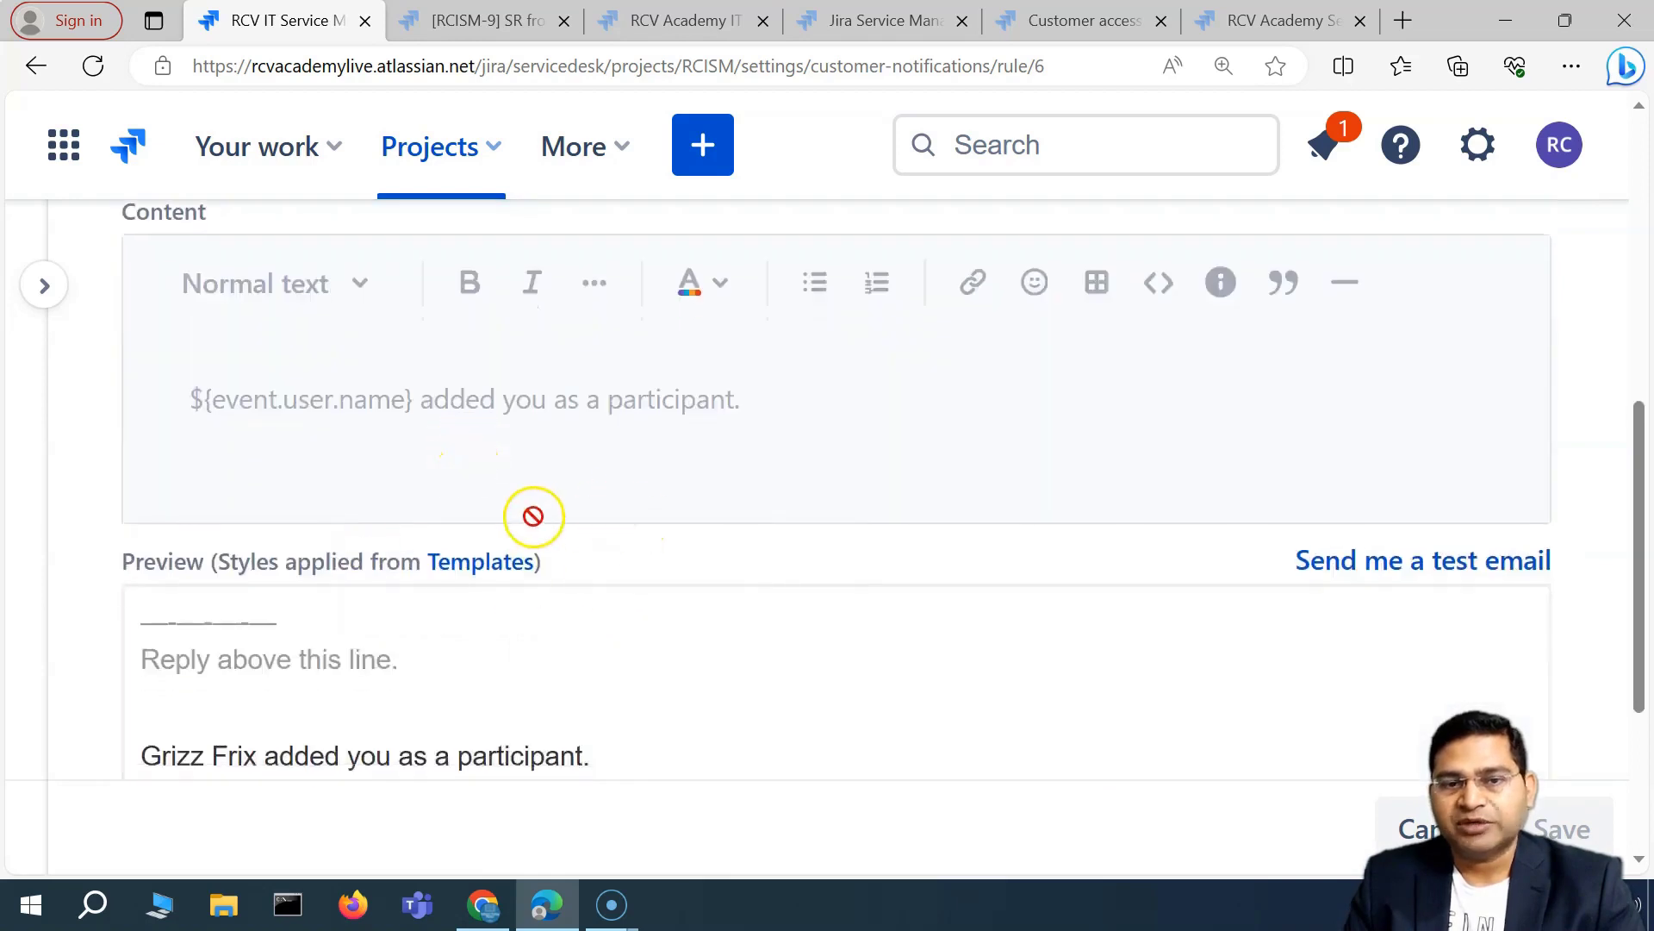
scroll(533, 513, "up", 3)
scroll(370, 638, "down", 5)
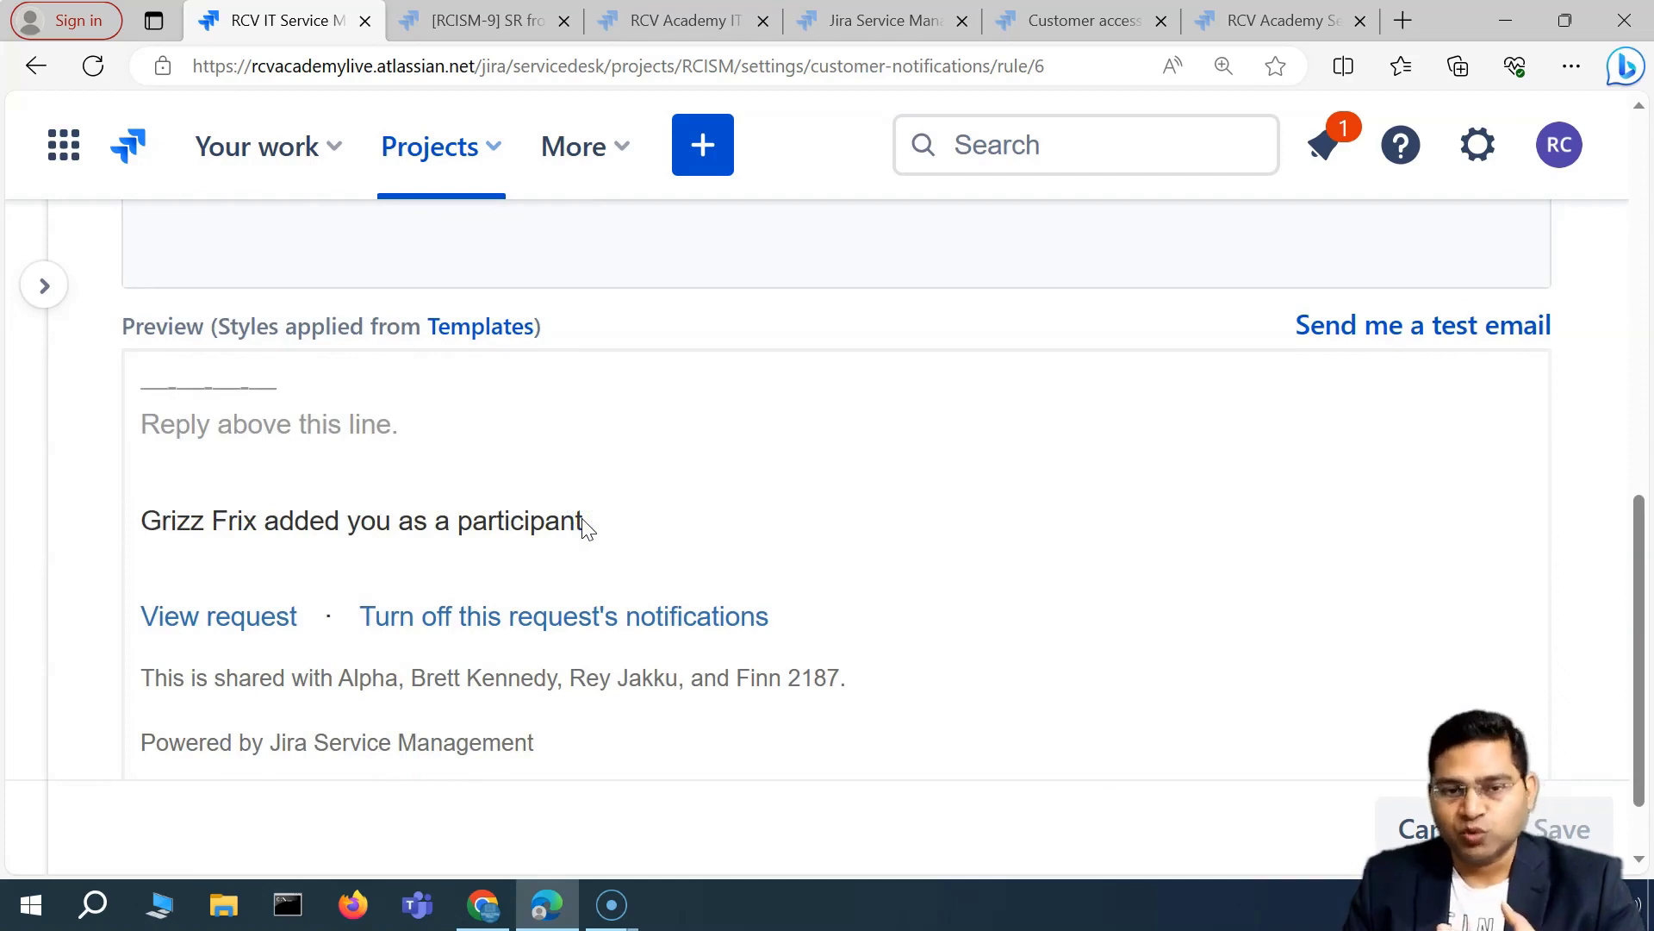
scroll(586, 527, "down", 1)
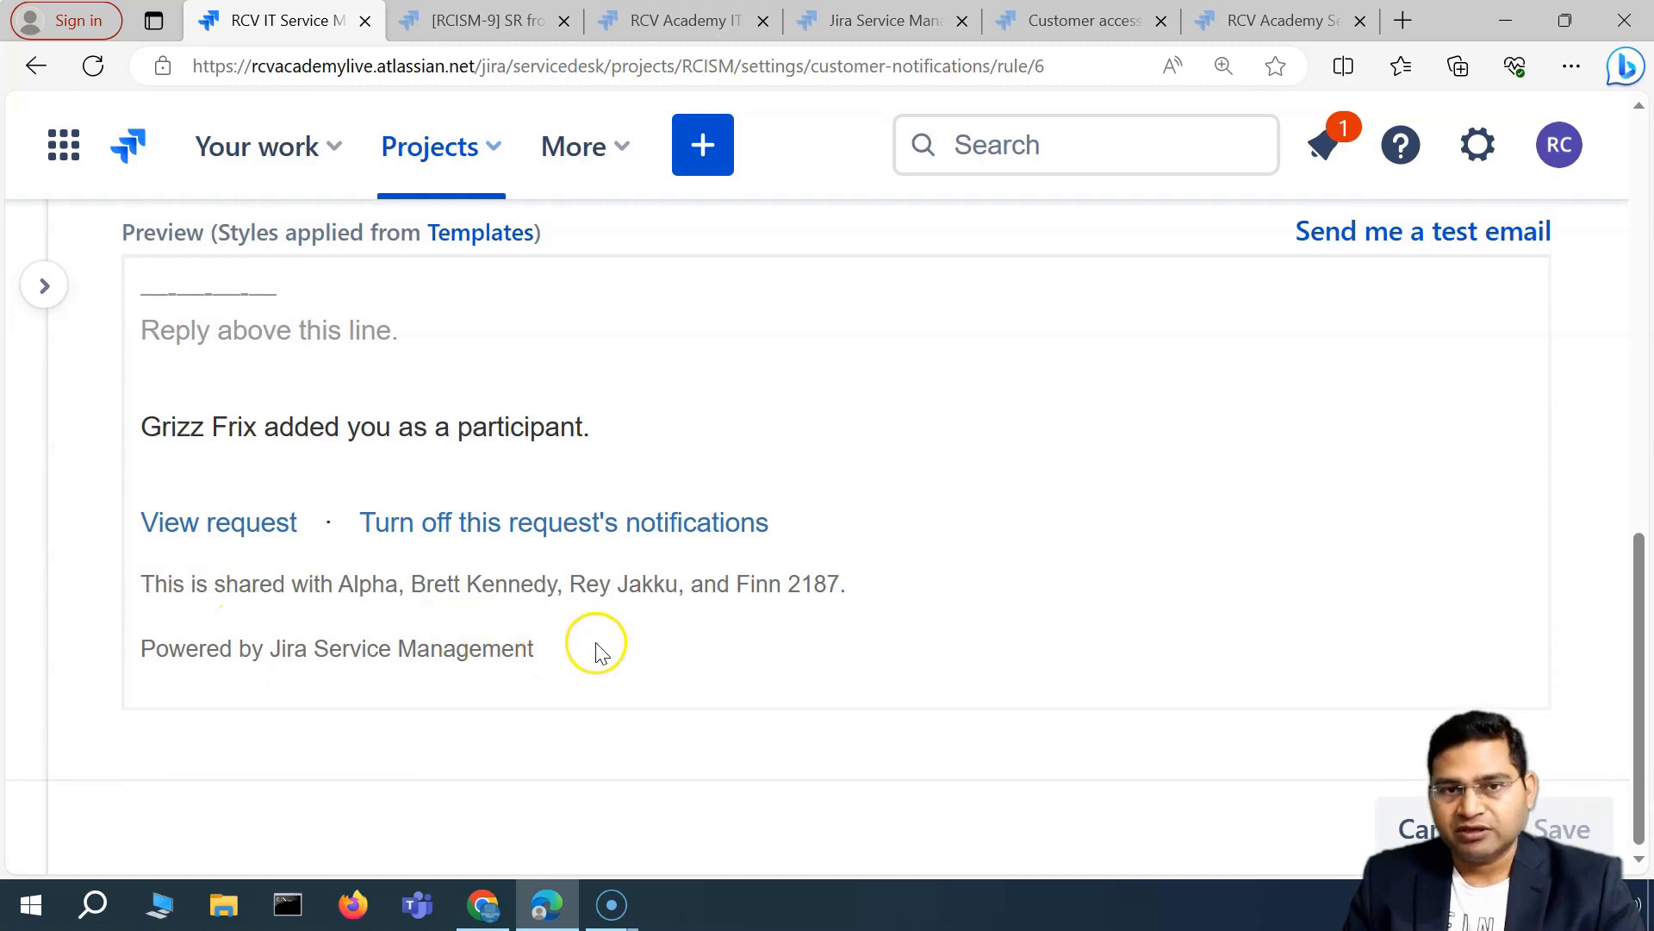
scroll(565, 614, "up", 10)
scroll(562, 607, "down", 6)
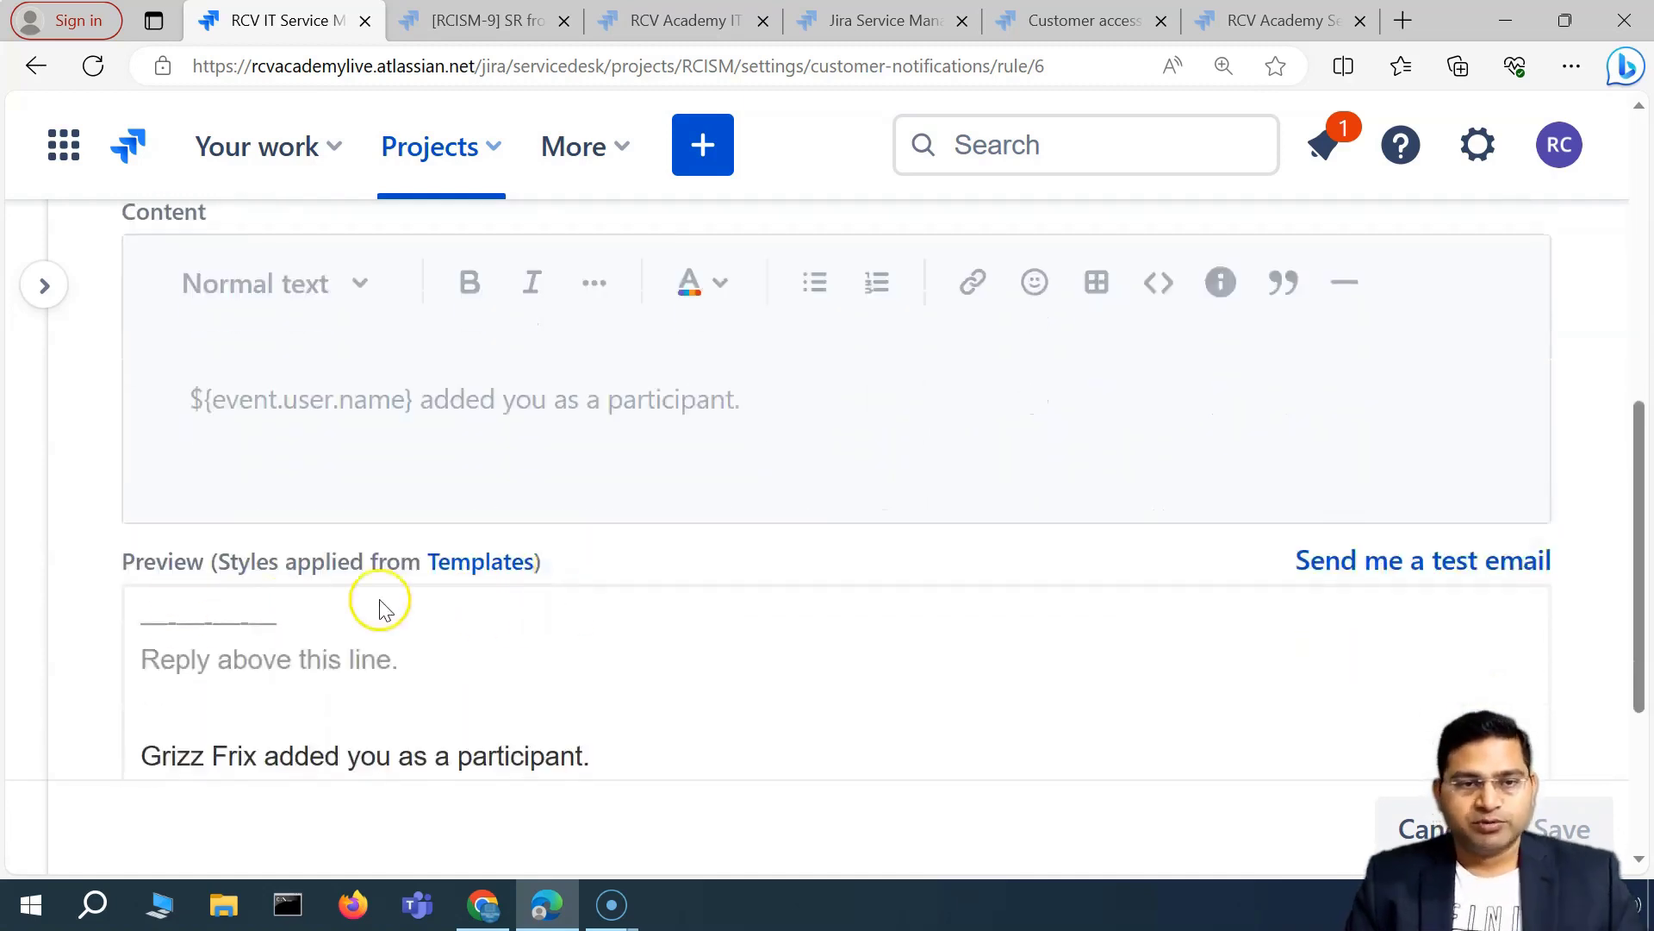
scroll(259, 681, "down", 4)
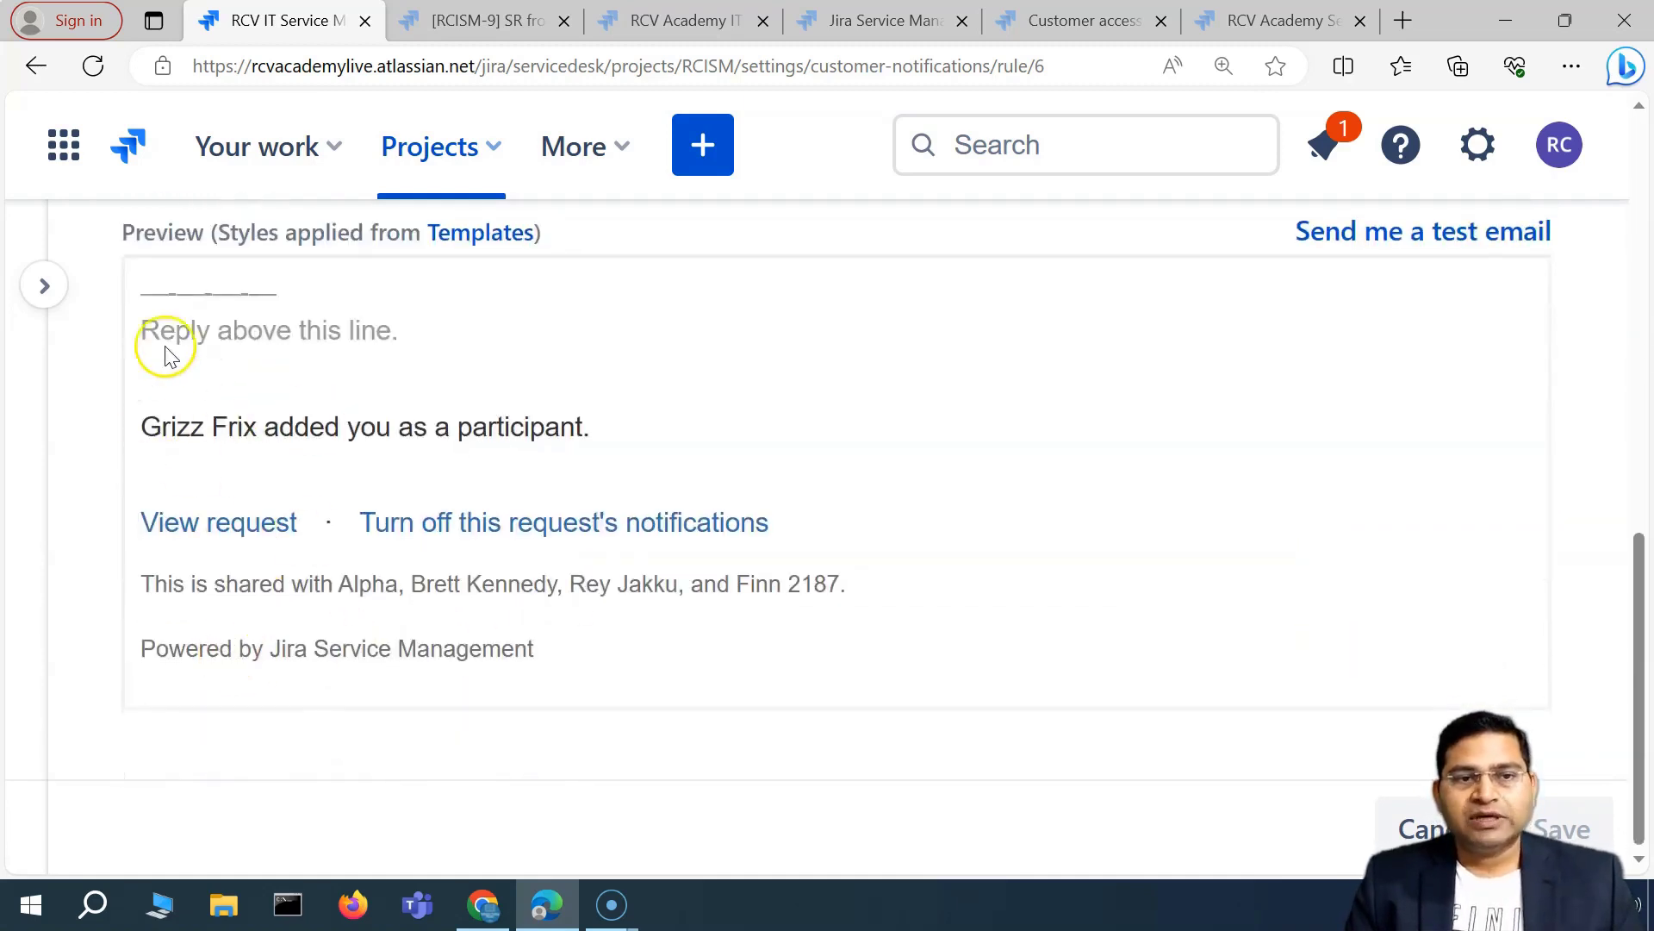
scroll(473, 592, "up", 7)
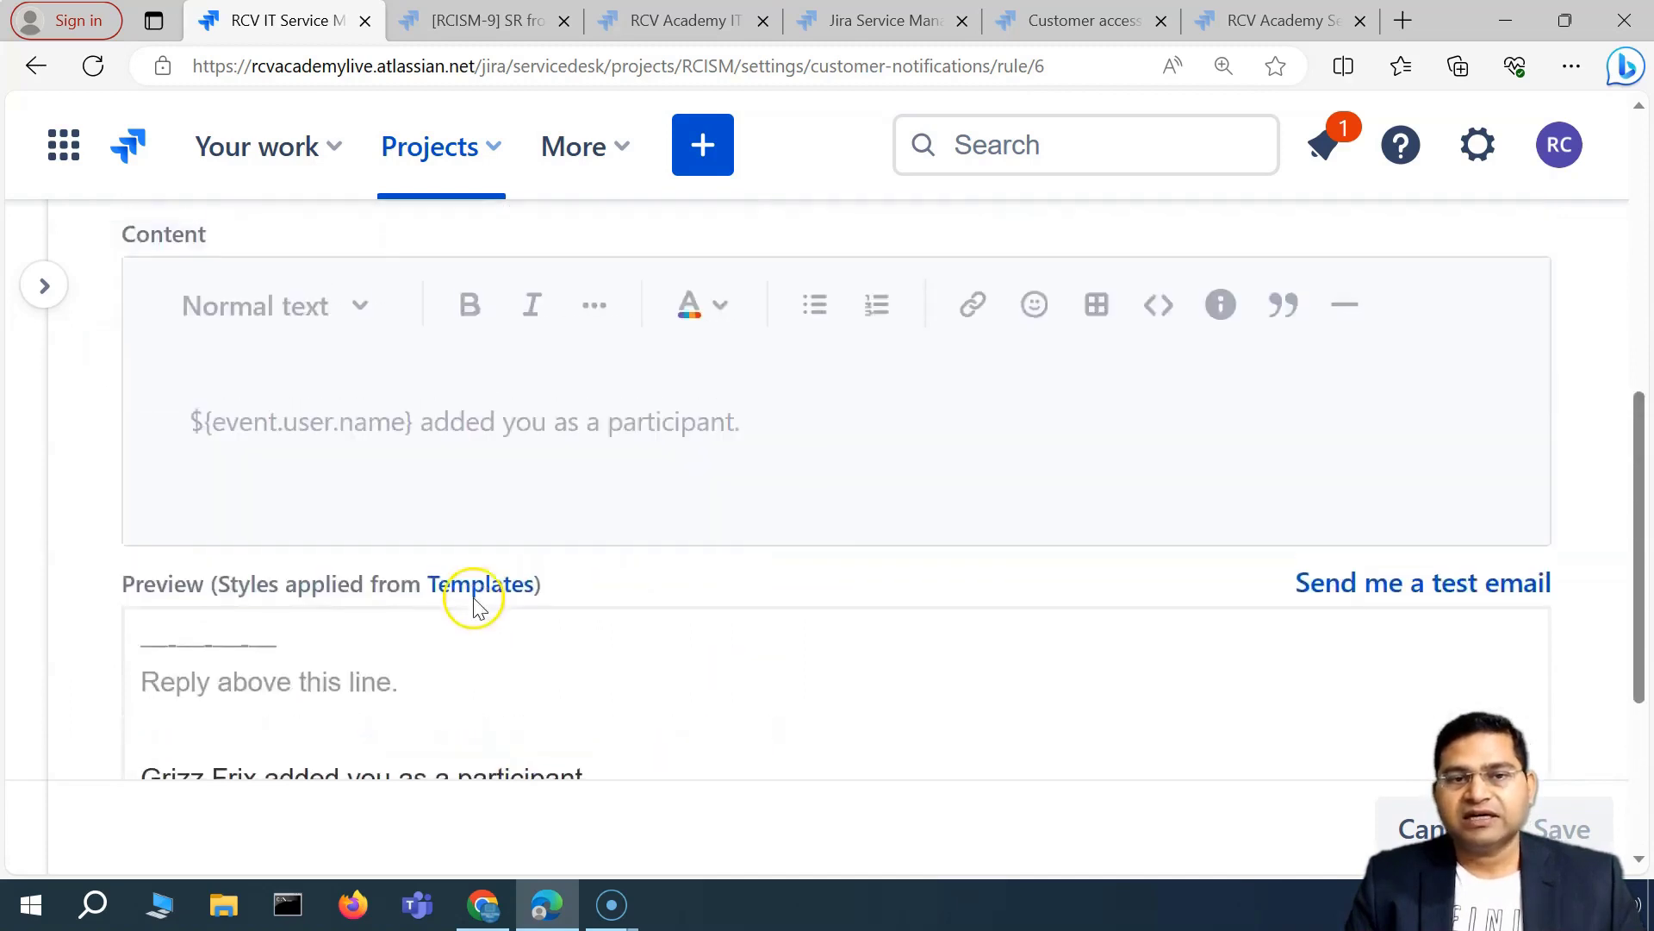
scroll(592, 592, "up", 4)
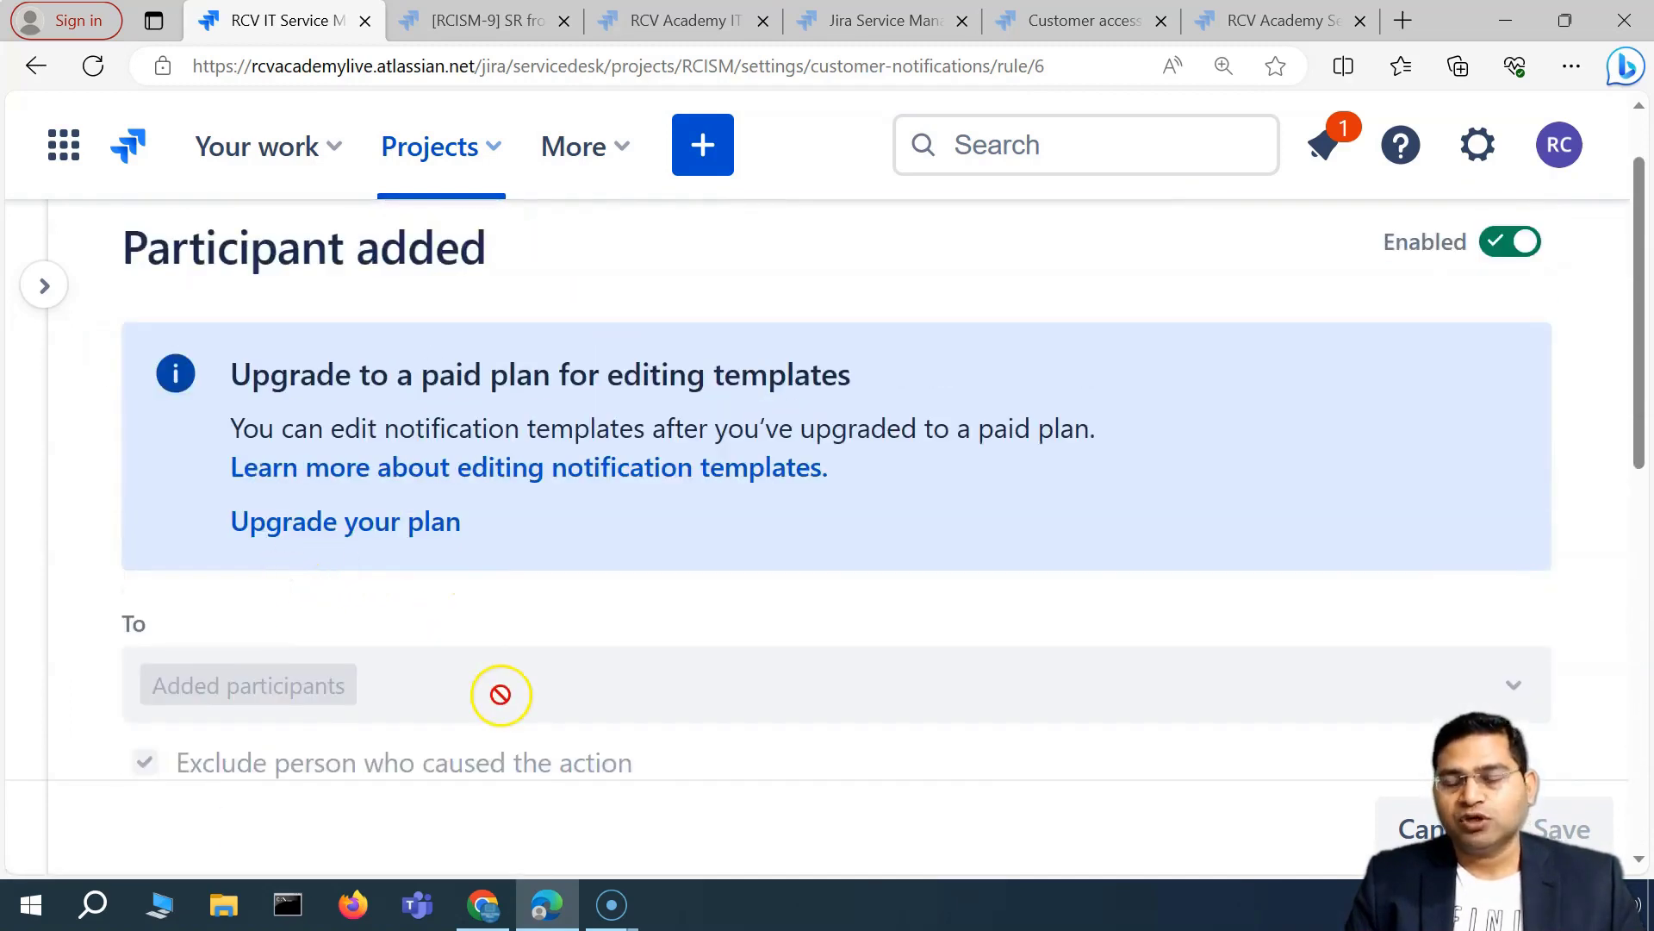
scroll(305, 693, "down", 8)
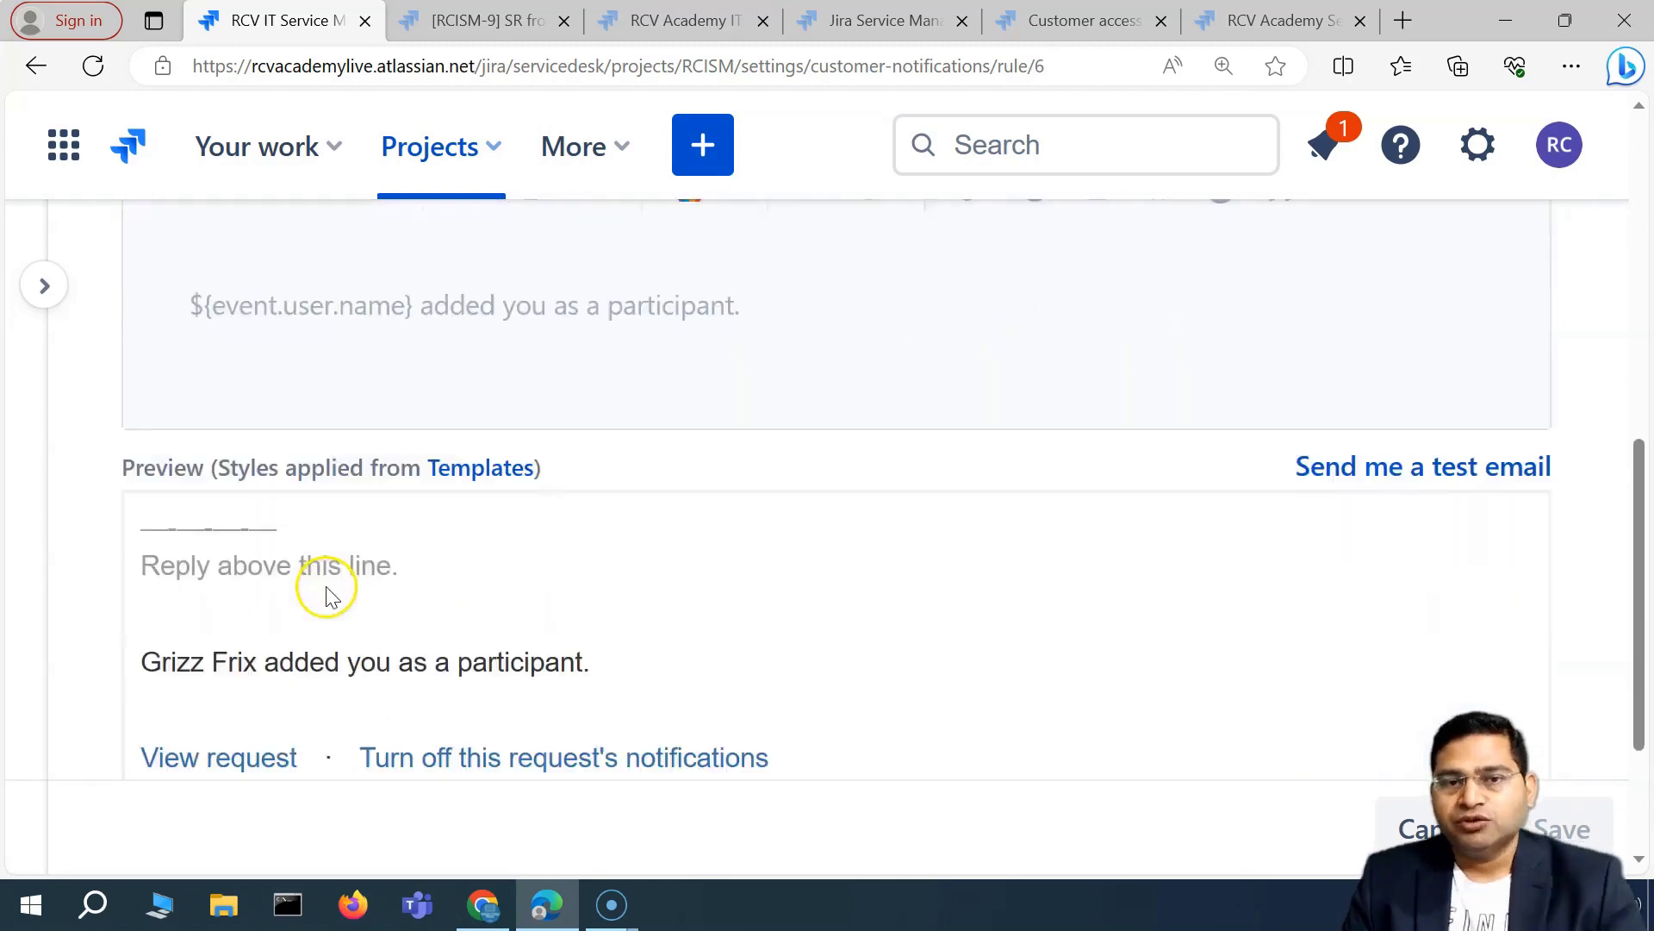
scroll(327, 594, "up", 8)
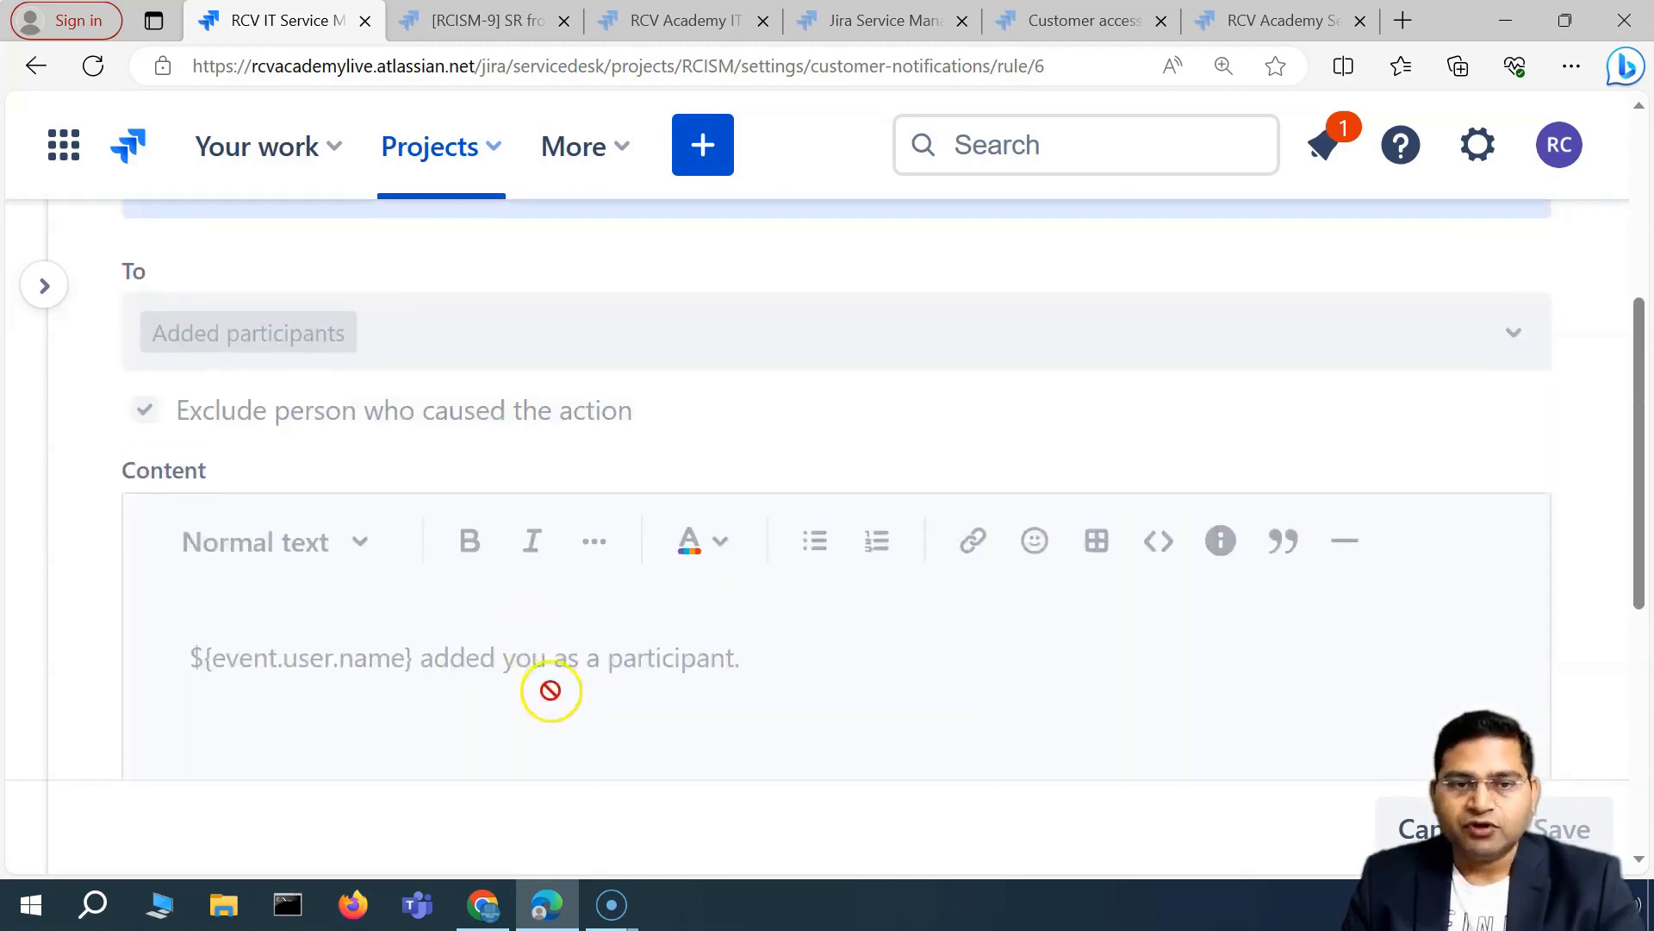
scroll(330, 594, "down", 10)
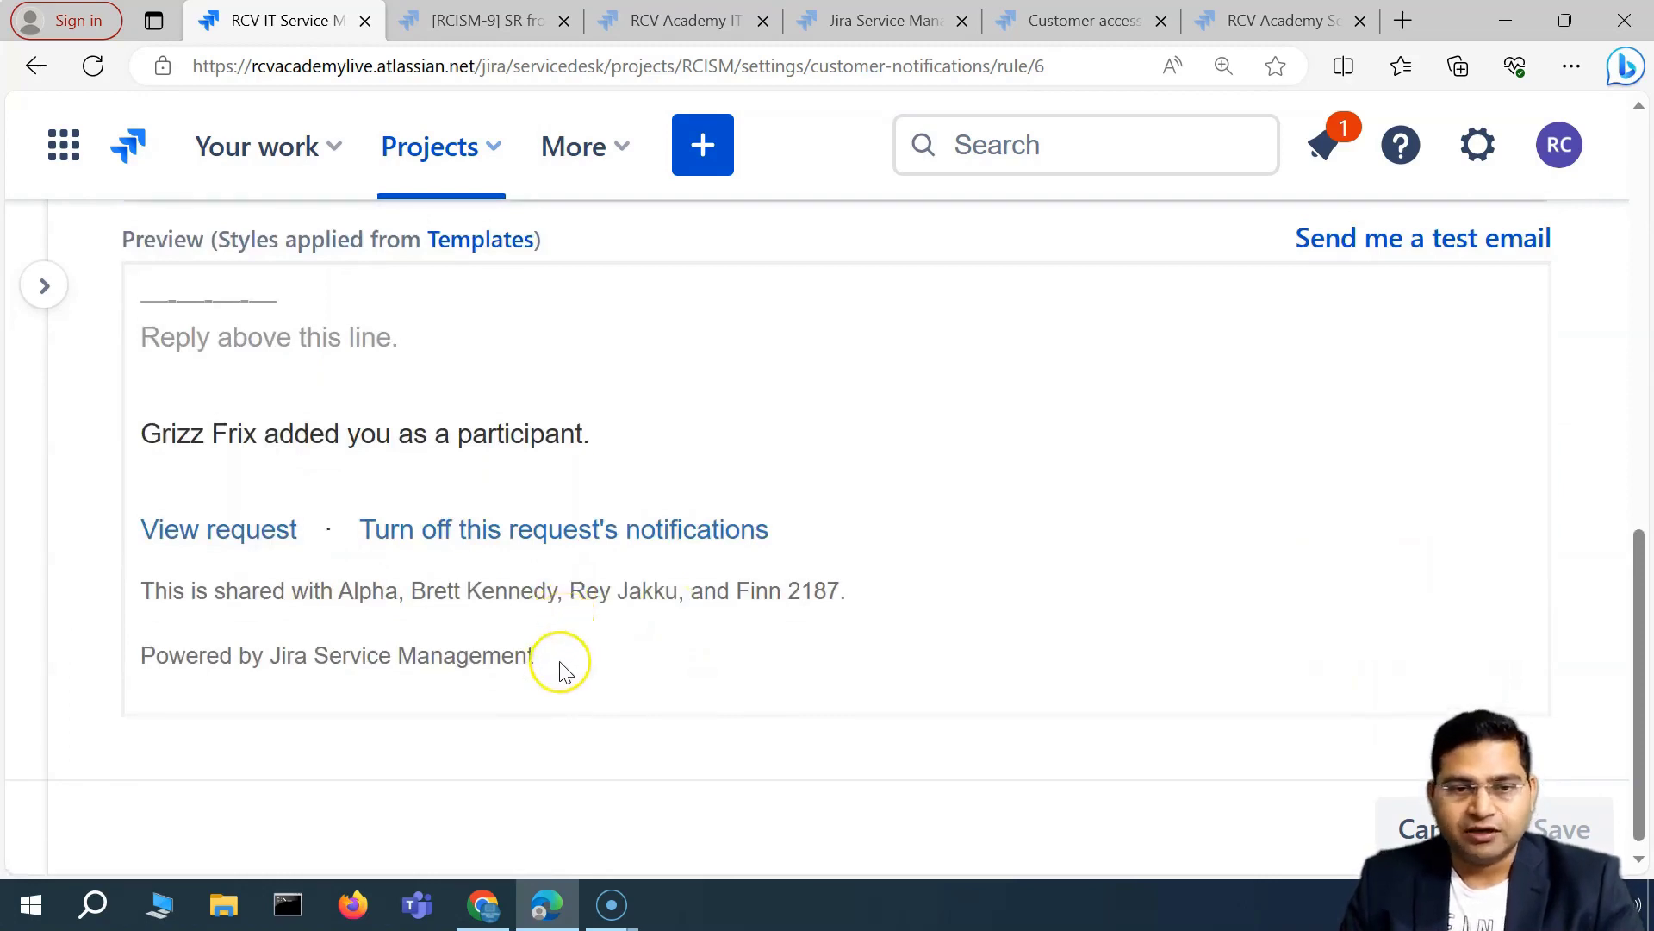
scroll(560, 659, "up", 10)
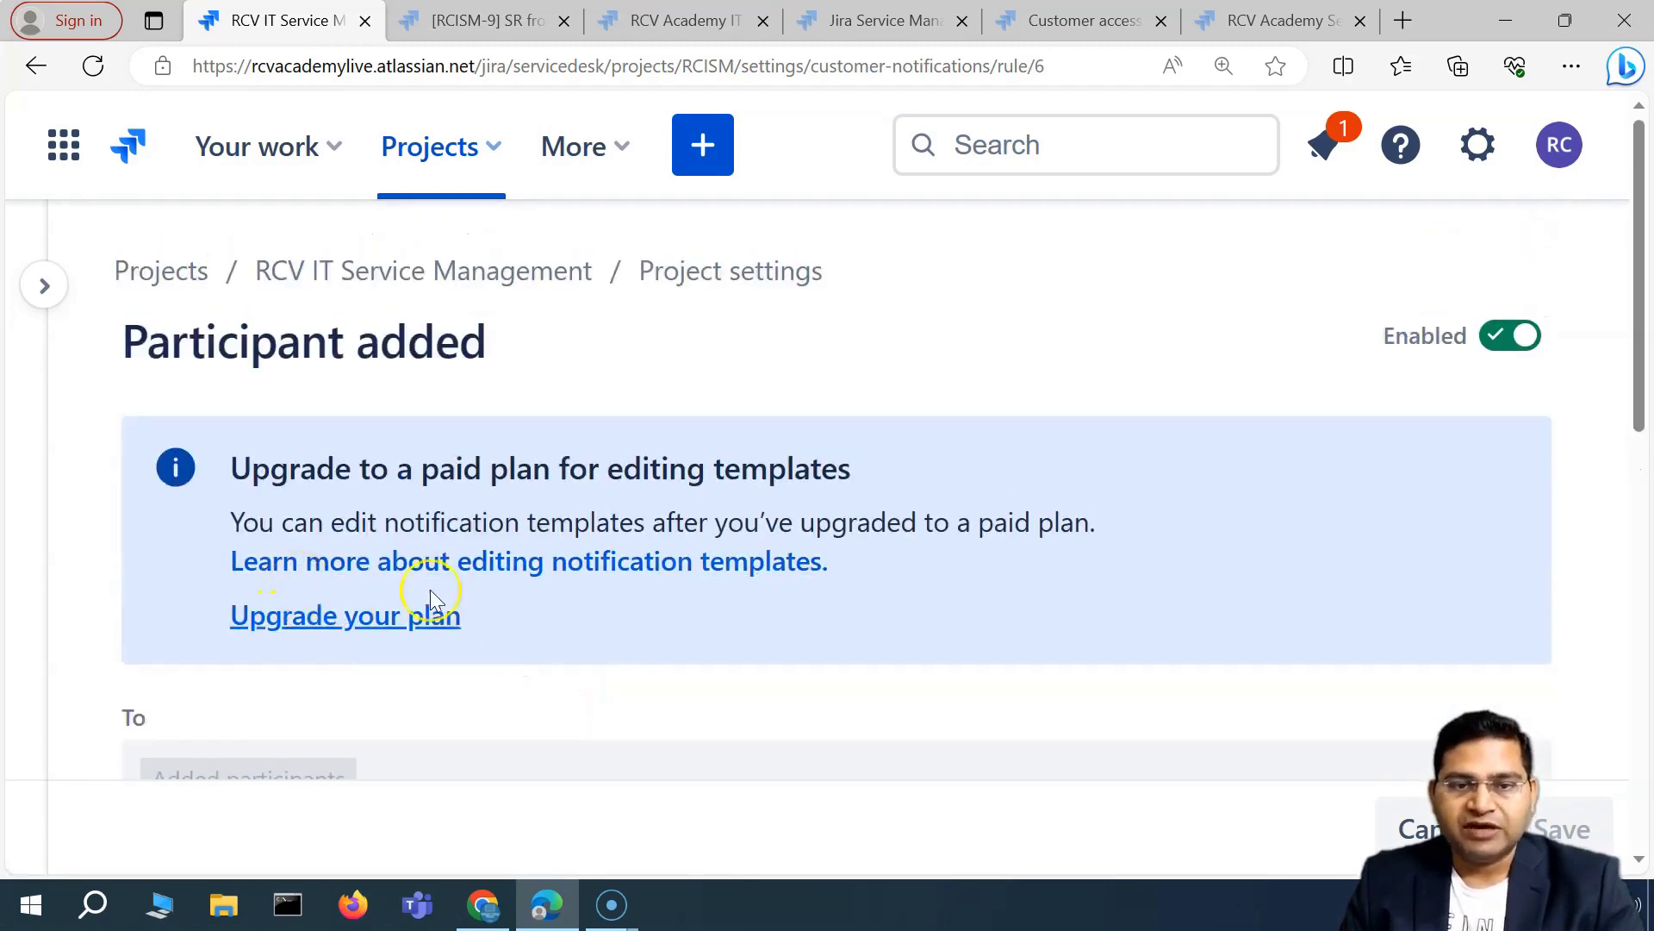
scroll(434, 600, "down", 4)
scroll(491, 554, "up", 4)
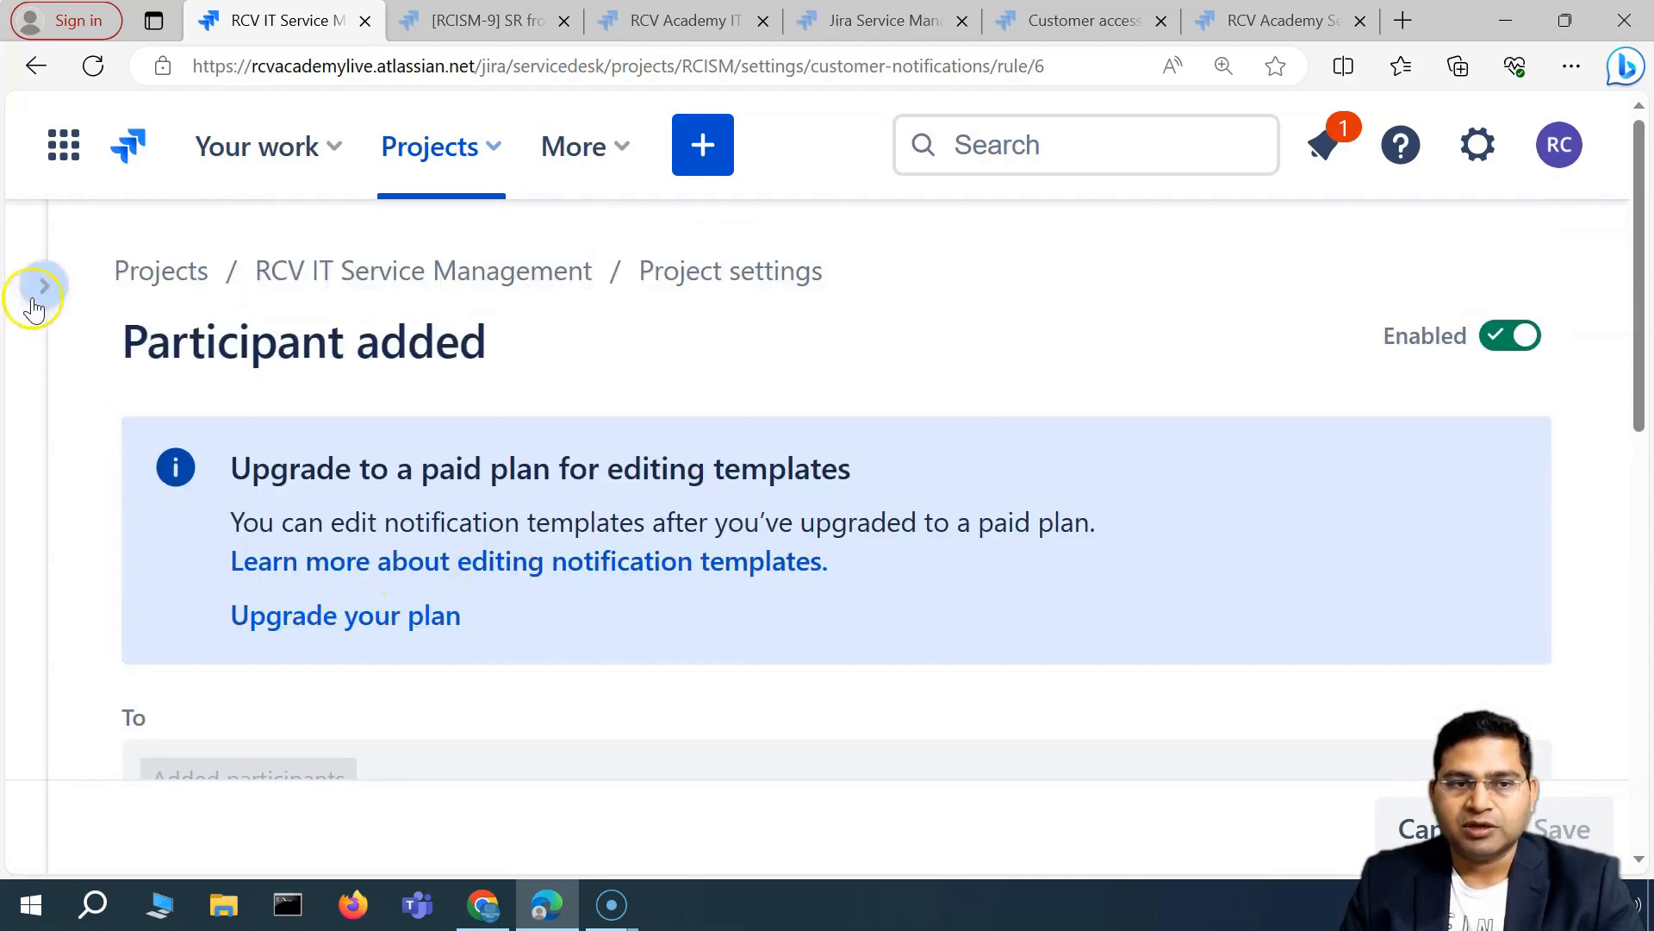
Step: Go back with Alt+Left to Customer notifications and scroll through the rules table
key("alt+Left")
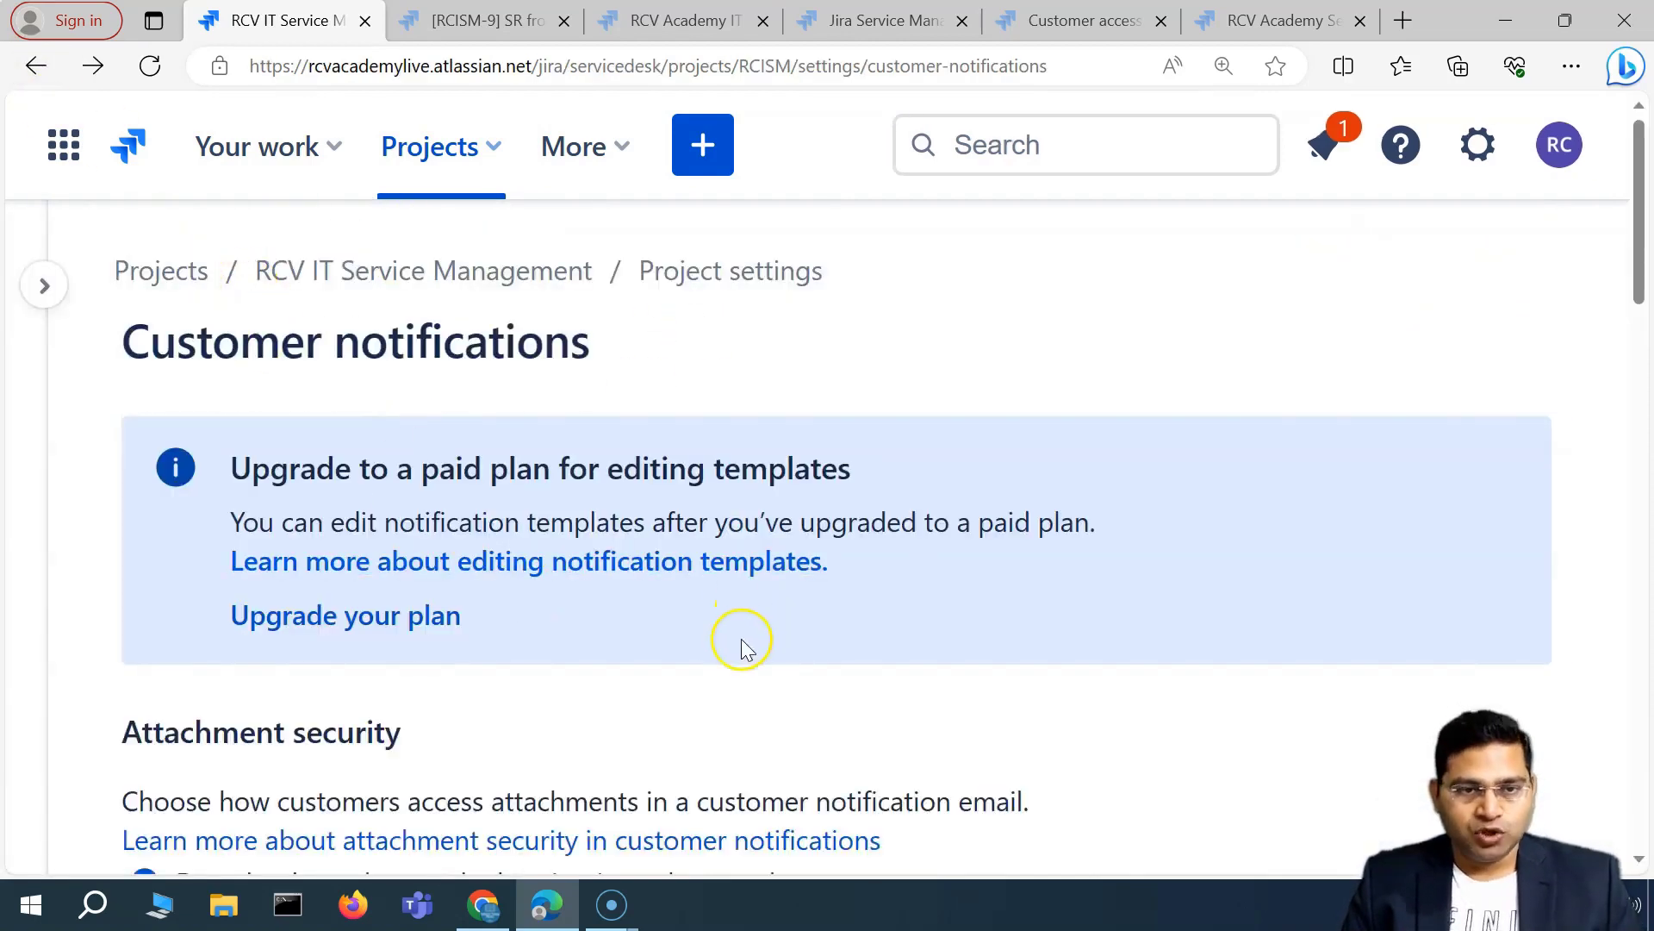
scroll(694, 599, "down", 15)
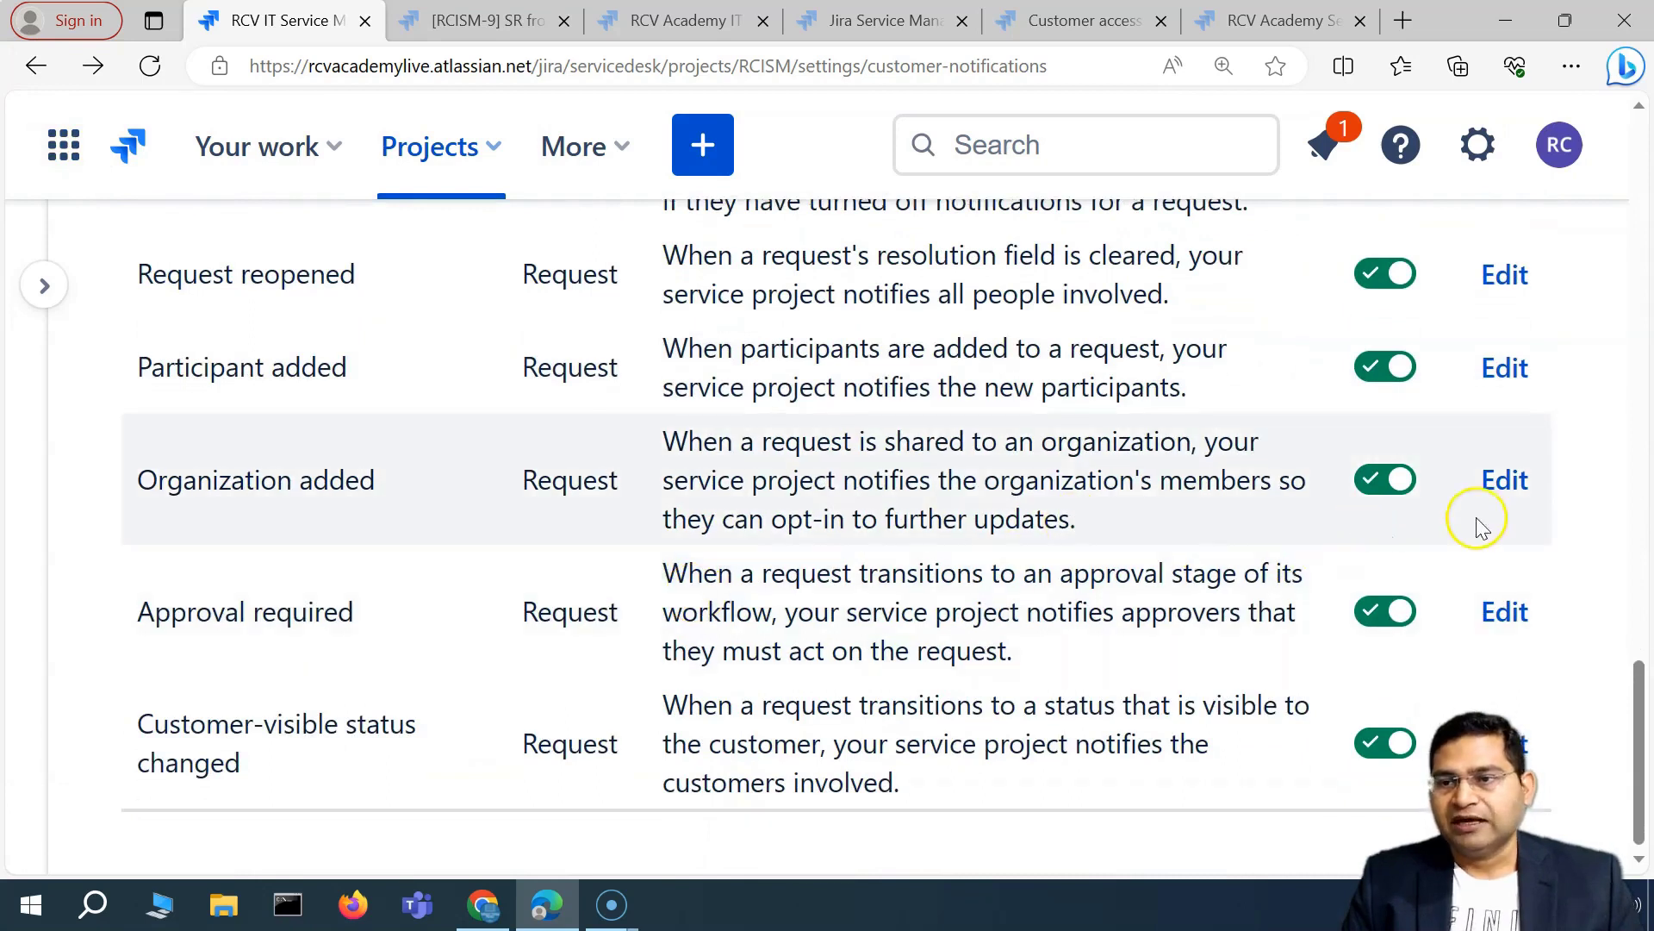
scroll(1512, 565, "up", 8)
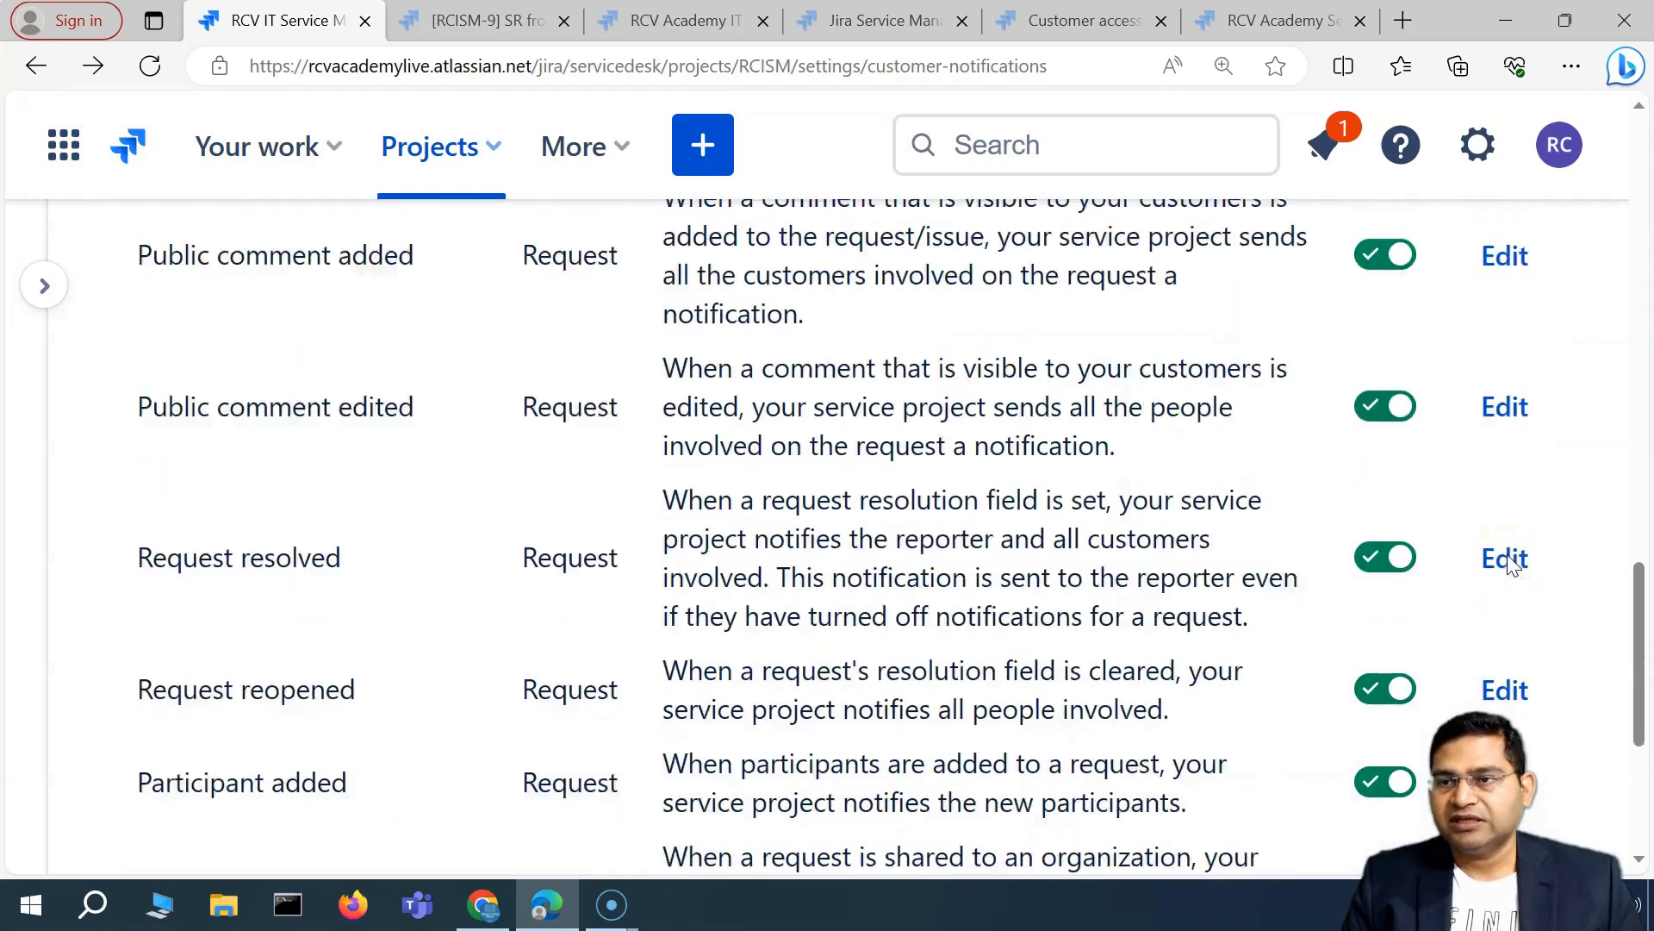
scroll(1500, 362, "up", 3)
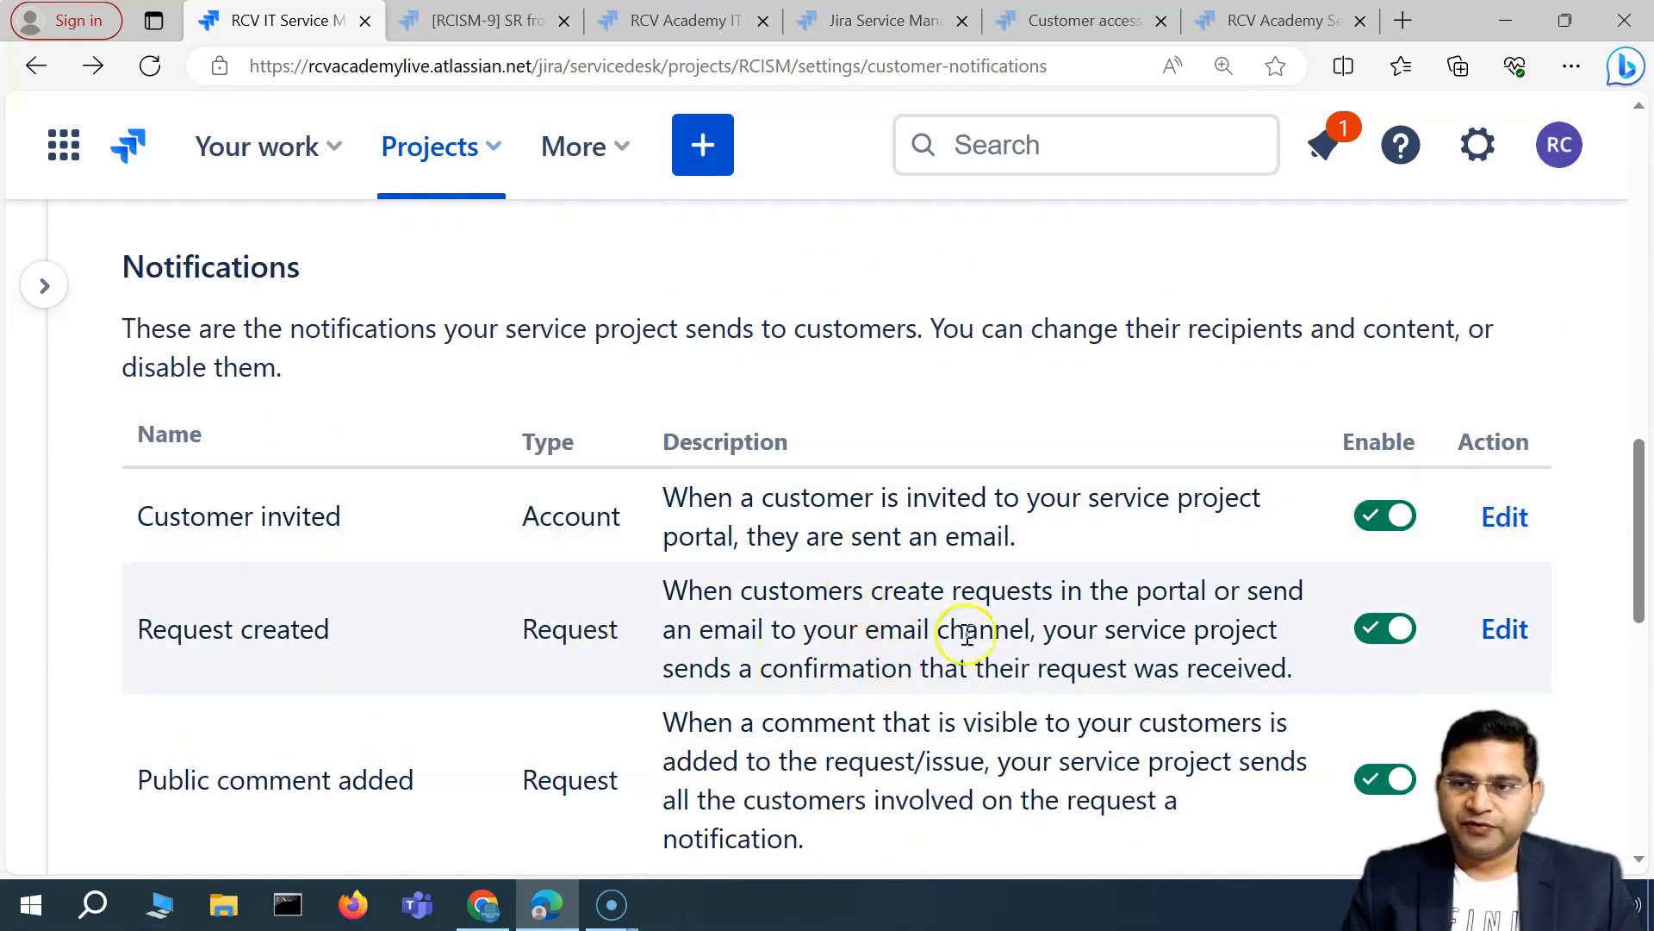
scroll(1089, 694, "down", 10)
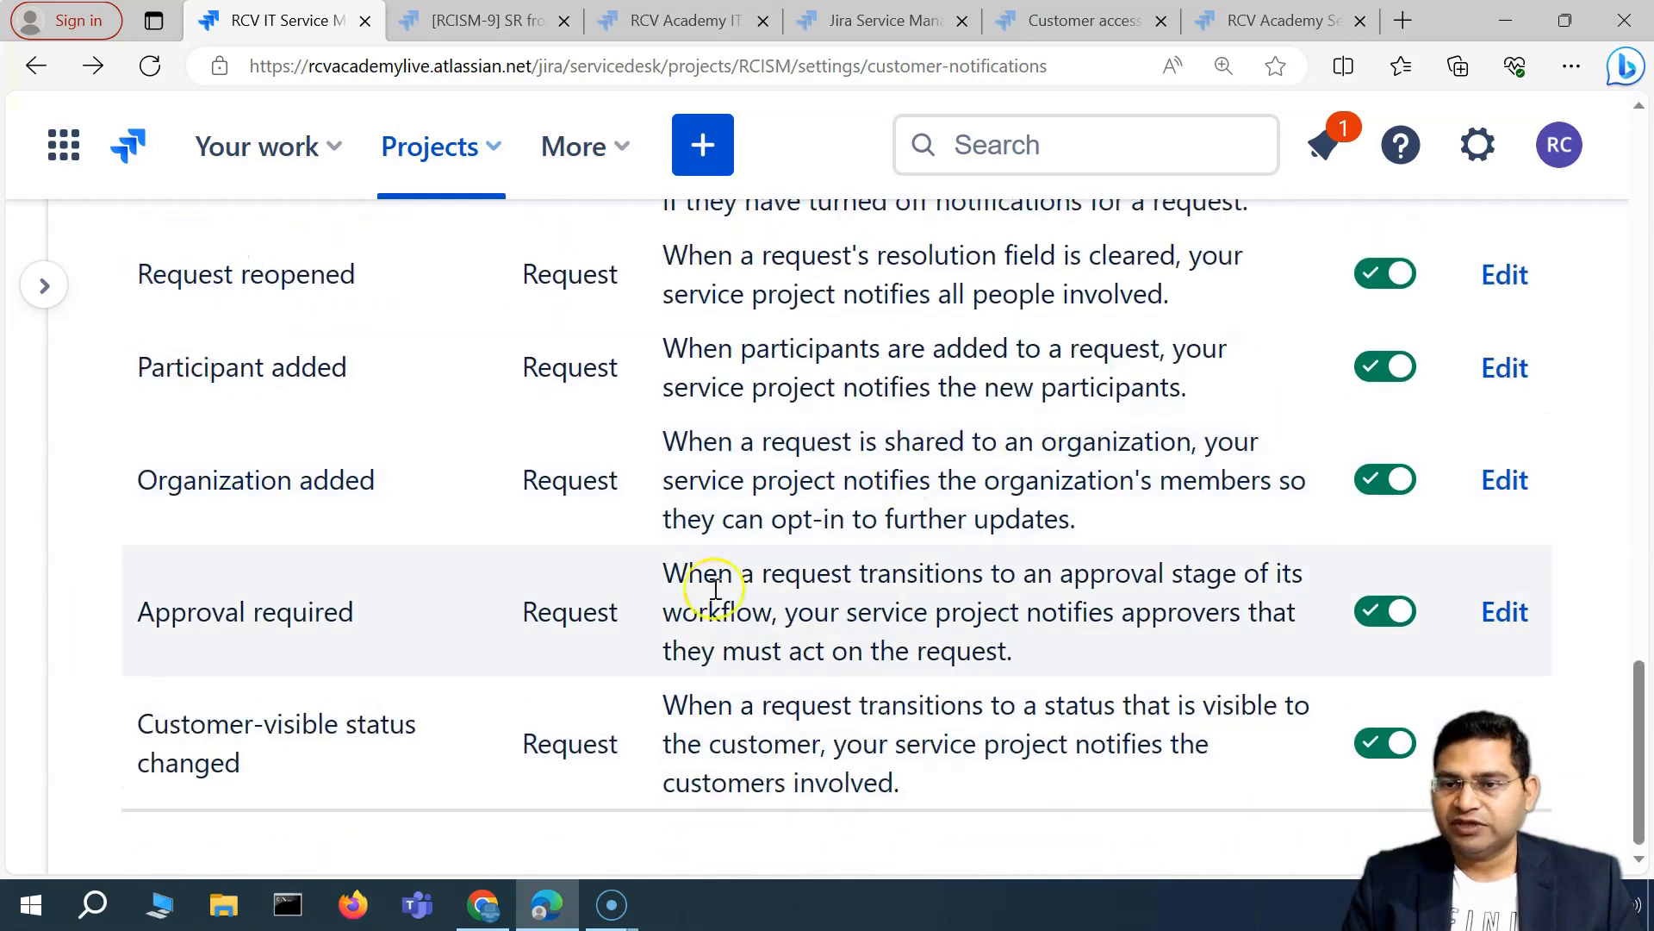
scroll(916, 695, "up", 15)
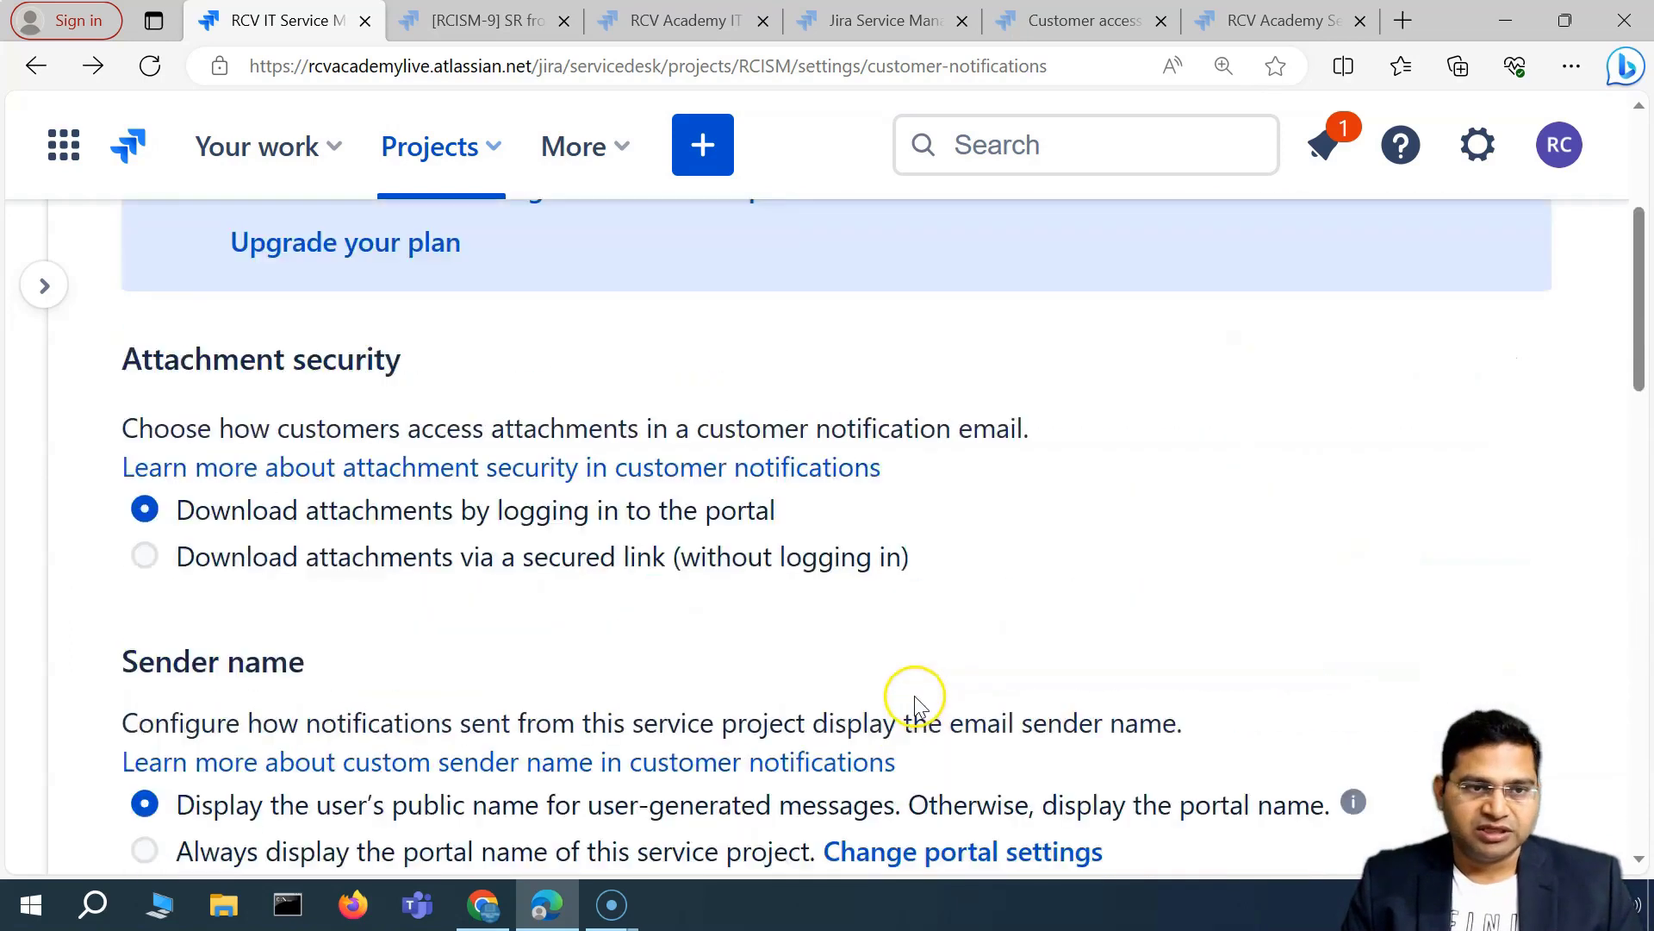
Step: Expand the project settings sidebar and go to the Widget settings page
left_click(48, 293)
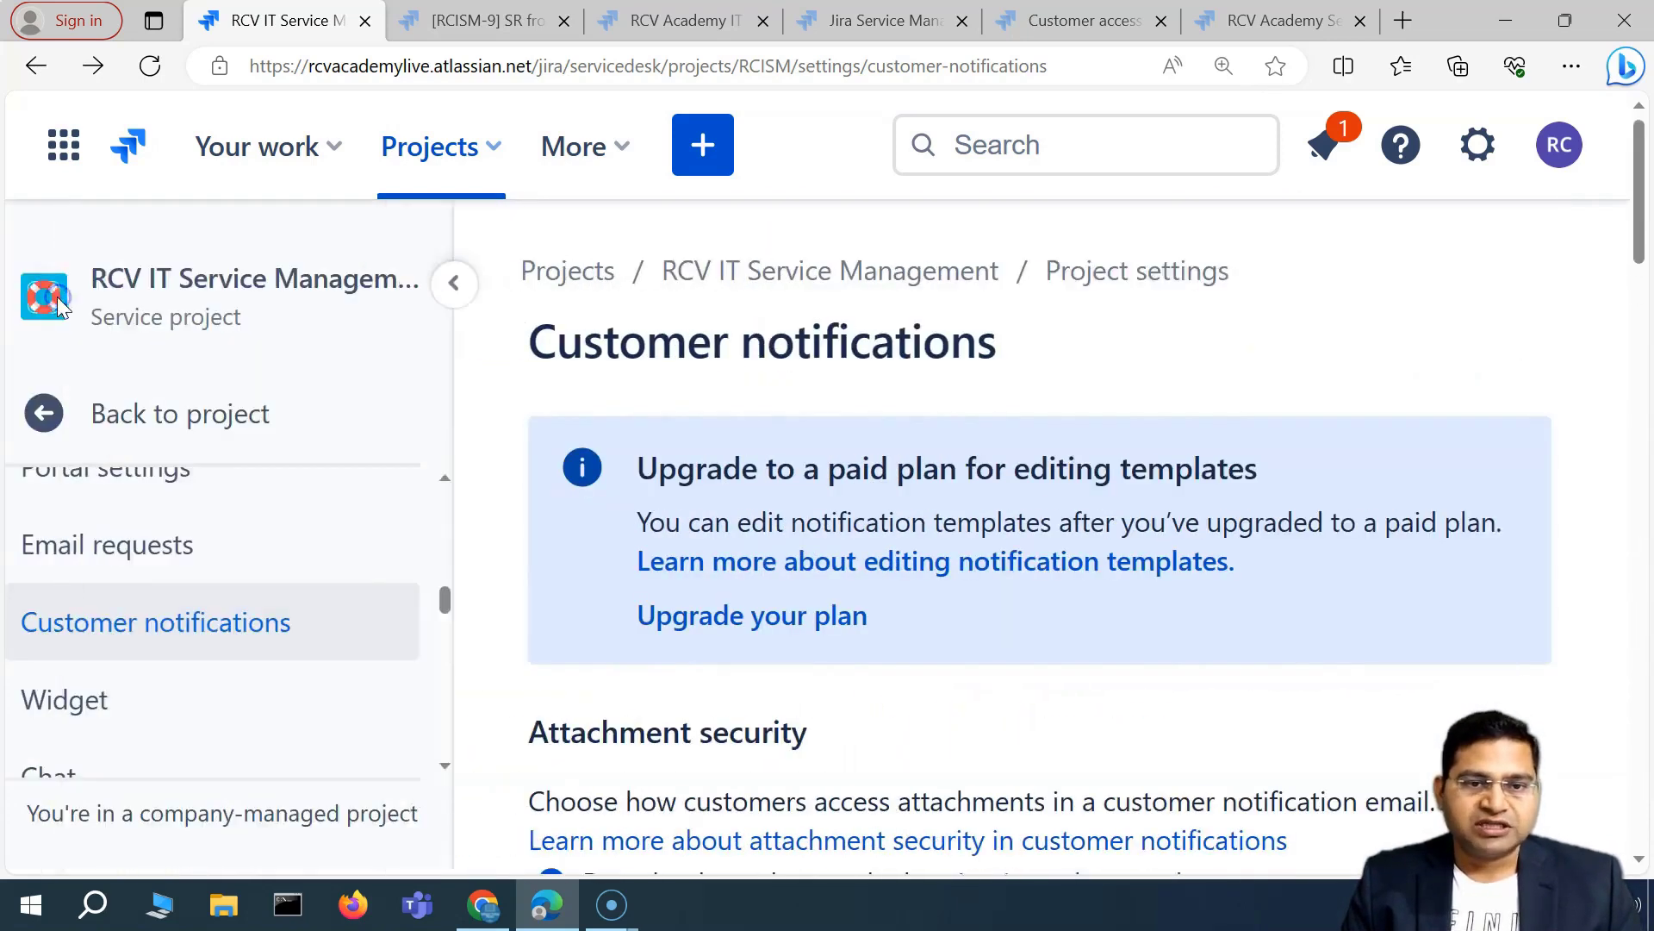
scroll(215, 603, "down", 1)
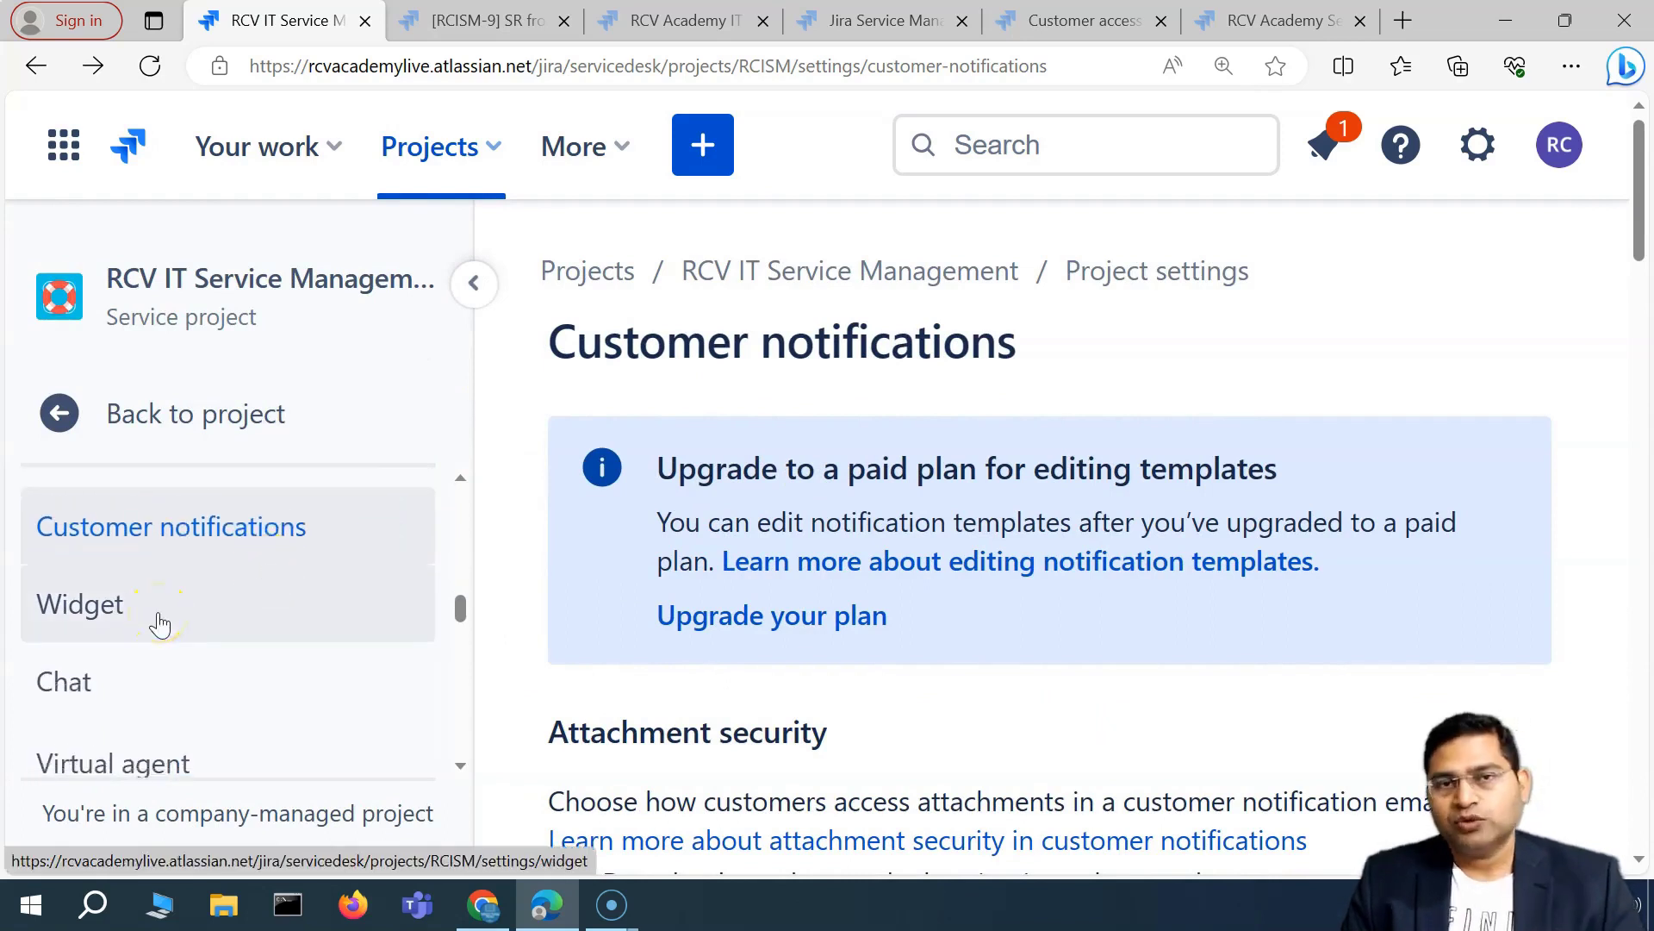
left_click(125, 633)
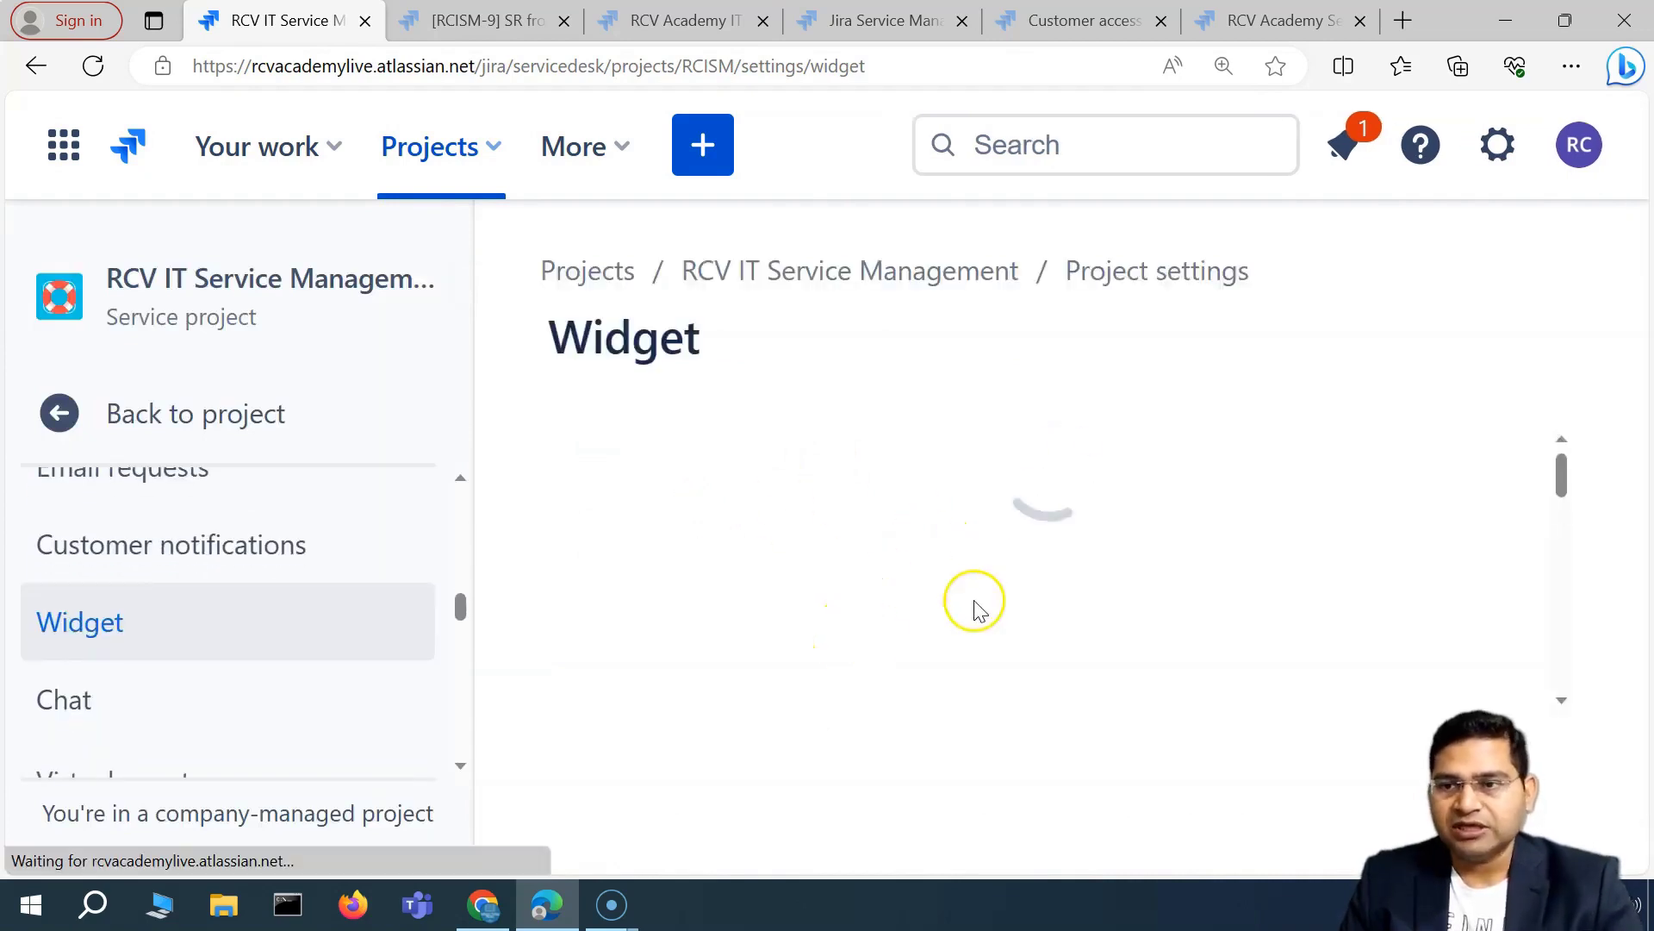
scroll(976, 610, "down", 4)
scroll(972, 603, "up", 4)
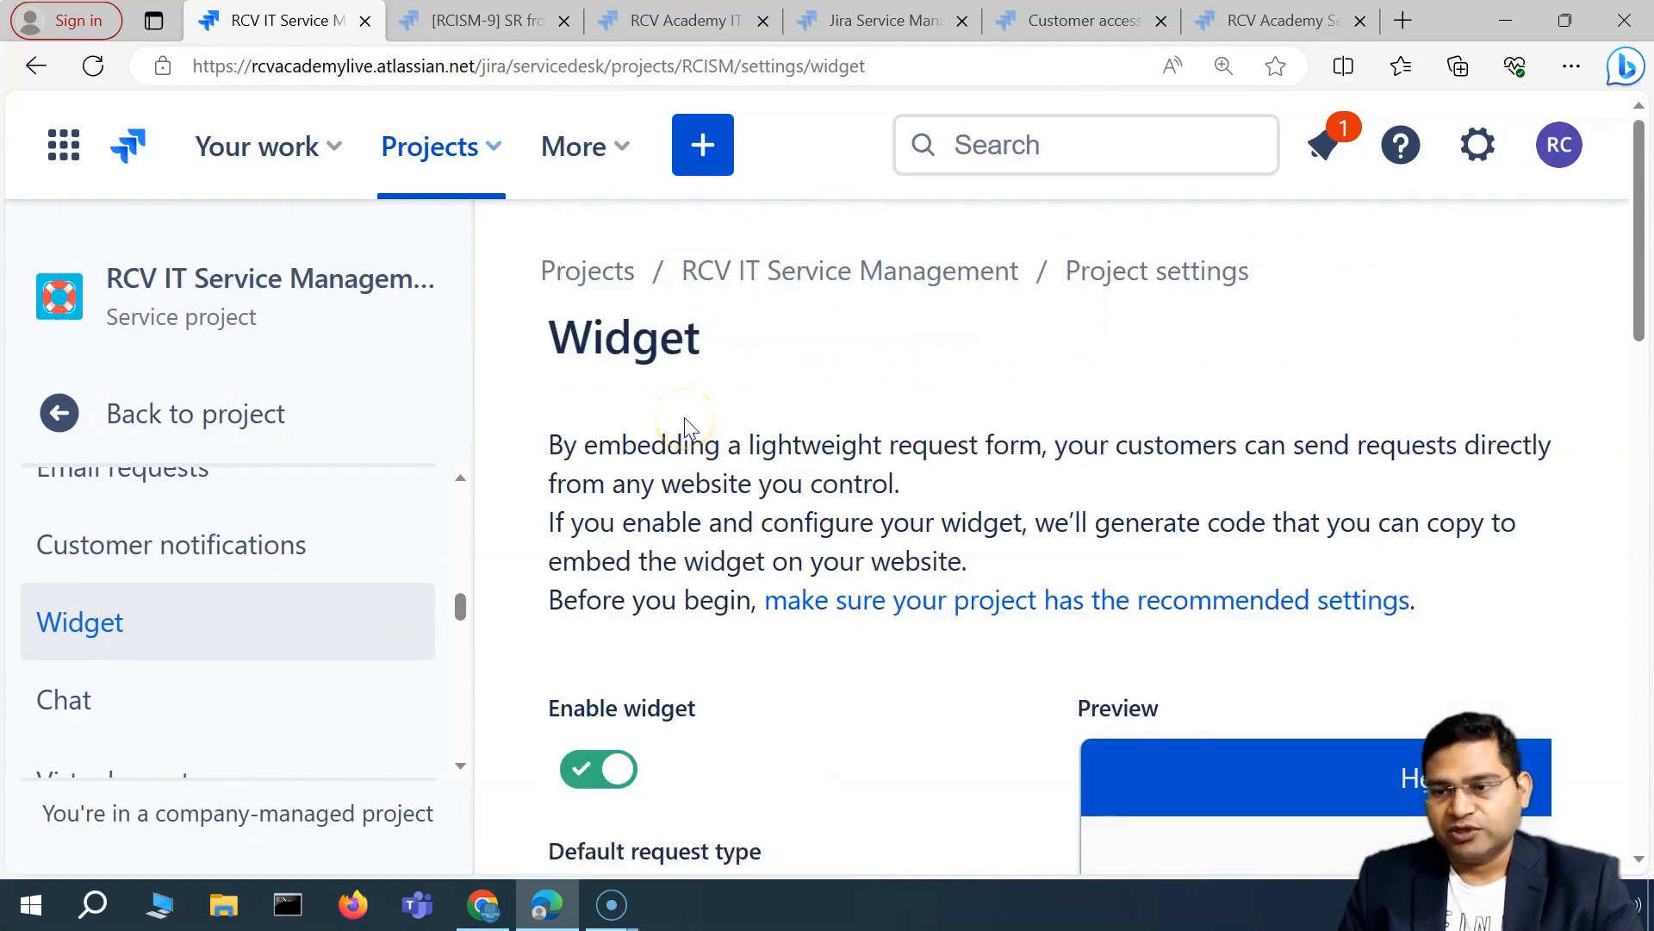